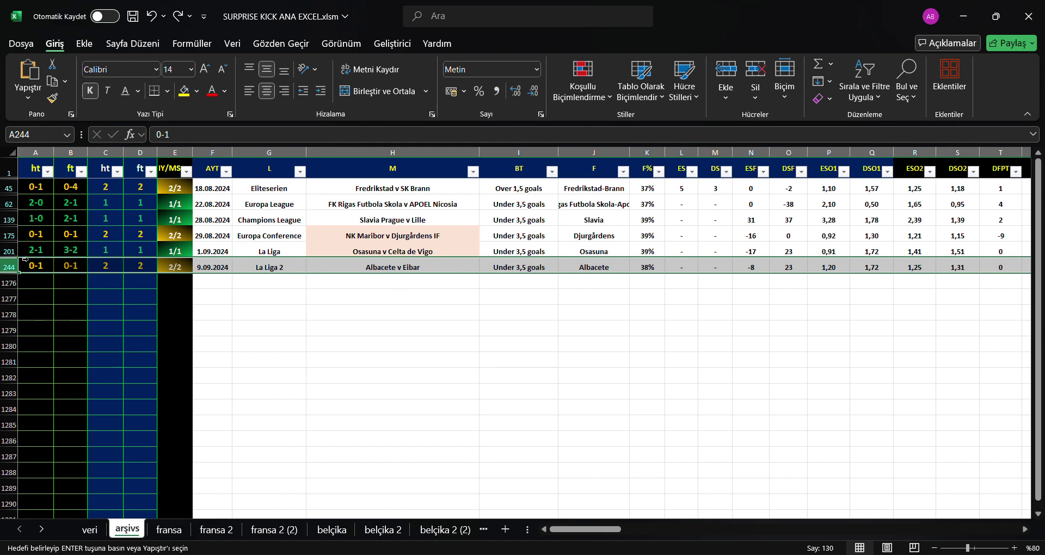
Undo the filters so every archived match, including Albacete v Eibar, is listed again.
{"action": "left_click_drag", "start_coordinate": [8, 251], "coordinate": [8, 262]}
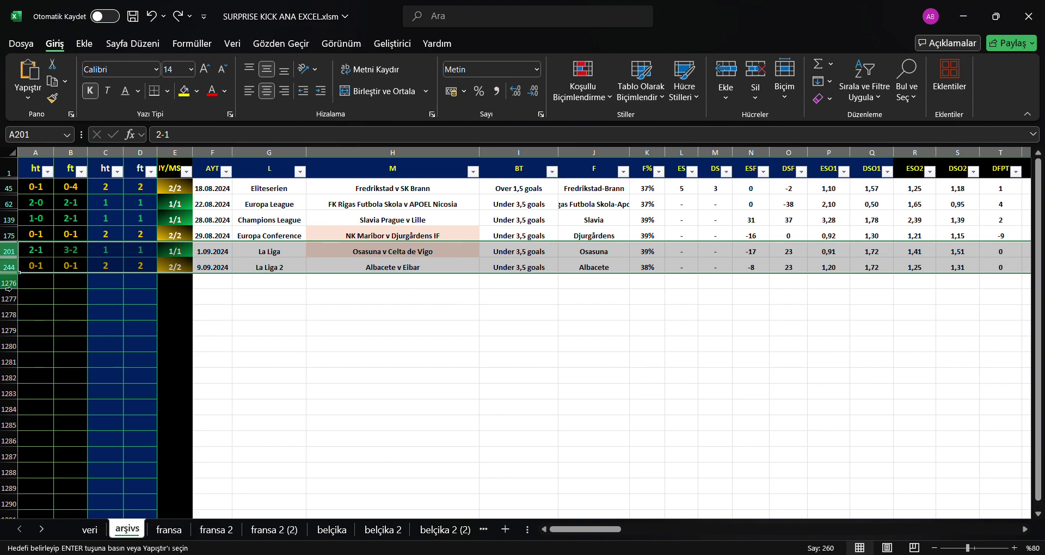
{"action": "left_click", "coordinate": [9, 266]}
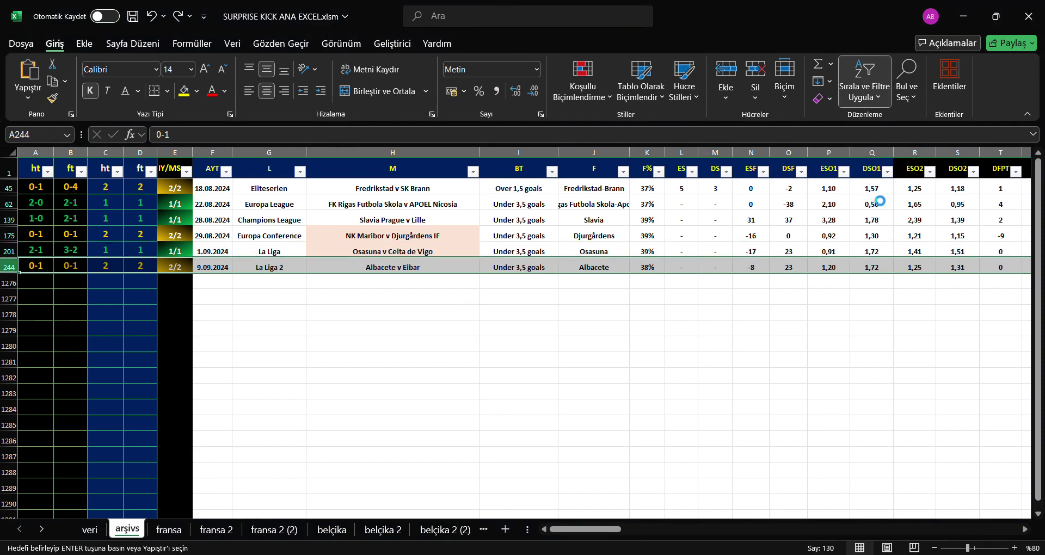
{"action": "key", "text": "ctrl+y"}
Copy row 244's combined tüm skorlar score pattern from cell CZ244.
{"action": "left_click_drag", "start_coordinate": [1037, 185], "coordinate": [1037, 239]}
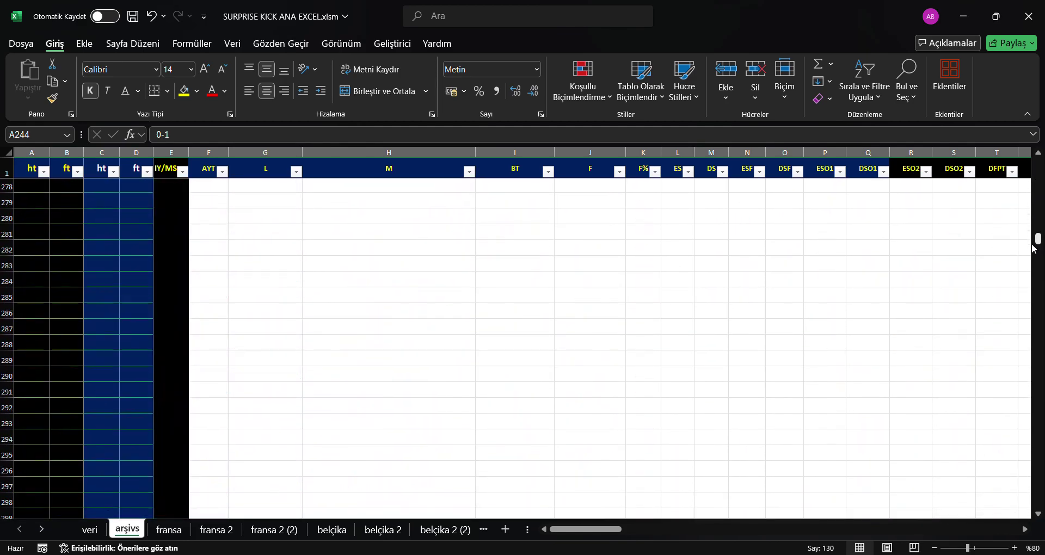
{"action": "scroll", "coordinate": [1037, 240], "scroll_direction": "up", "scroll_amount": 4}
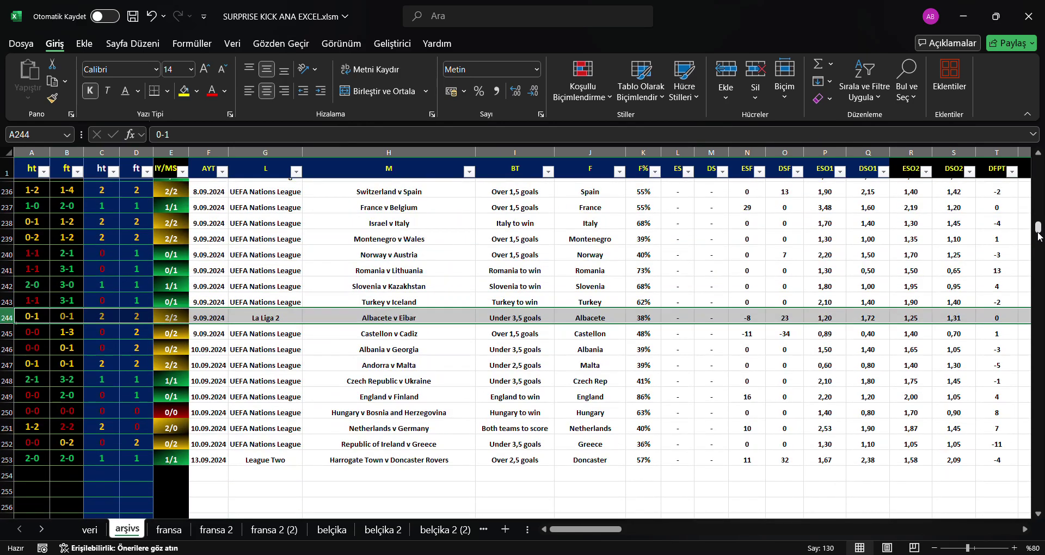
{"action": "left_click_drag", "start_coordinate": [595, 529], "coordinate": [900, 526]}
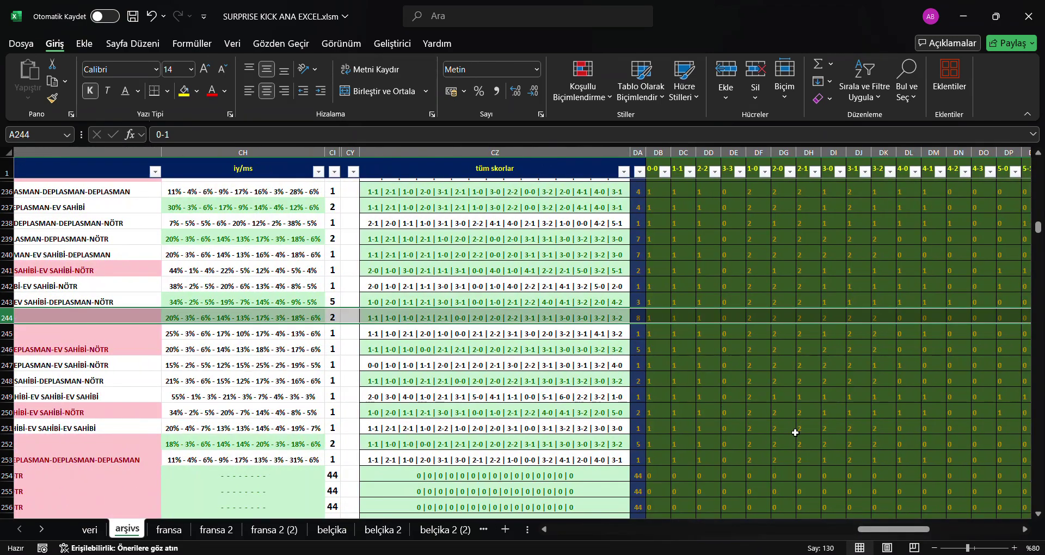
{"action": "left_click", "coordinate": [624, 317]}
{"action": "key", "text": "ctrl+c"}
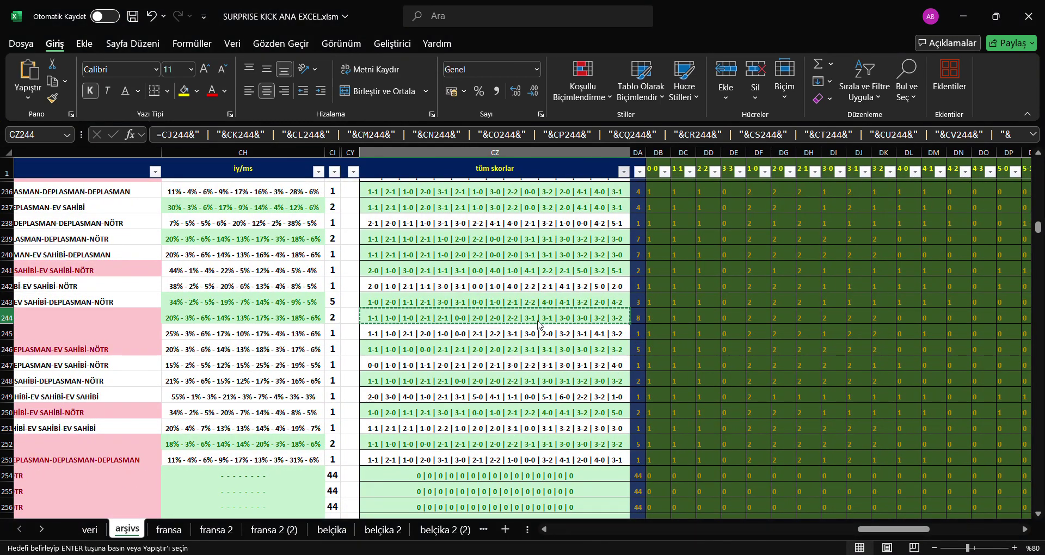
Filter to matches sharing row 244's score pattern and select its 1/1 percentage.
{"action": "key", "text": "ctrl+shift+f"}
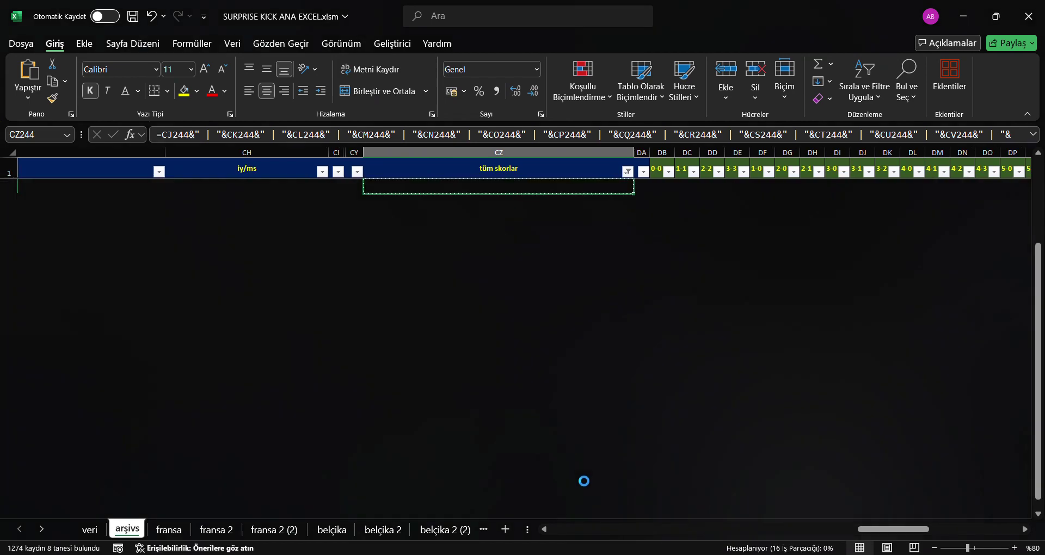
{"action": "left_click_drag", "start_coordinate": [868, 529], "coordinate": [690, 521]}
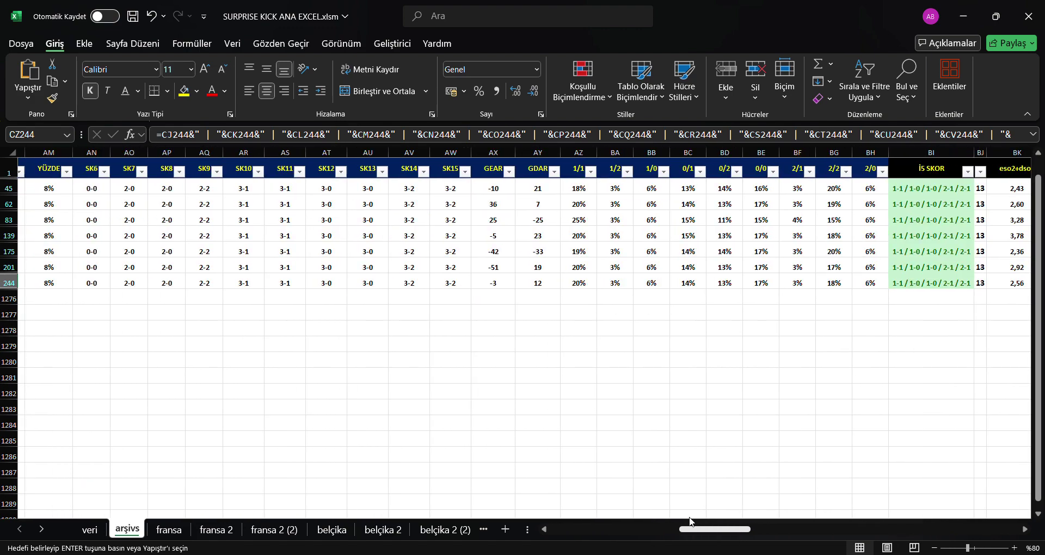
{"action": "left_click", "coordinate": [608, 283]}
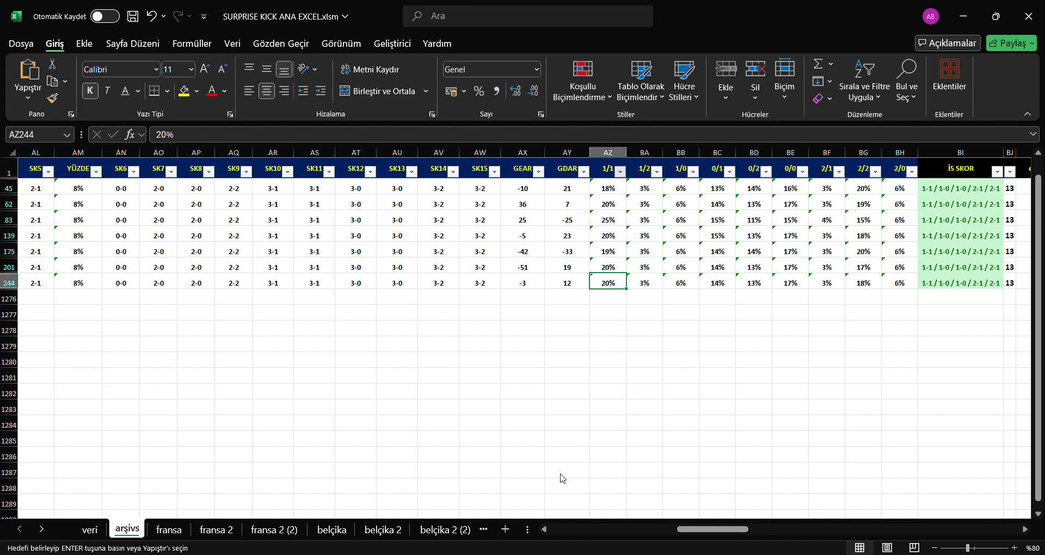
Compare the 1/2, 0/1, 0/2, 0/0, 2/1 and 2/2 percentages across the filtered matches.
{"action": "left_click", "coordinate": [655, 271]}
{"action": "left_click_drag", "start_coordinate": [644, 188], "coordinate": [648, 289]}
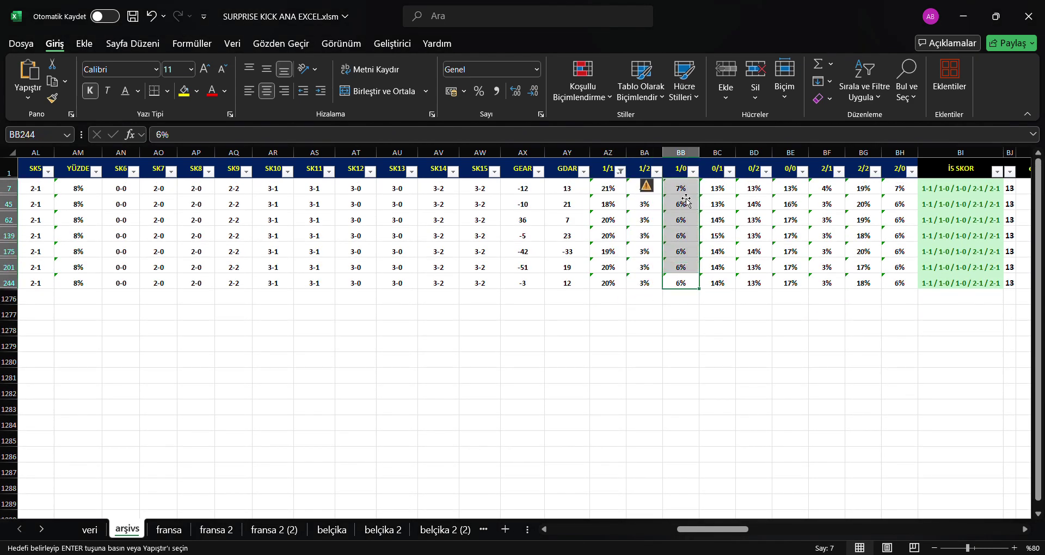
{"action": "left_click_drag", "start_coordinate": [717, 283], "coordinate": [719, 207]}
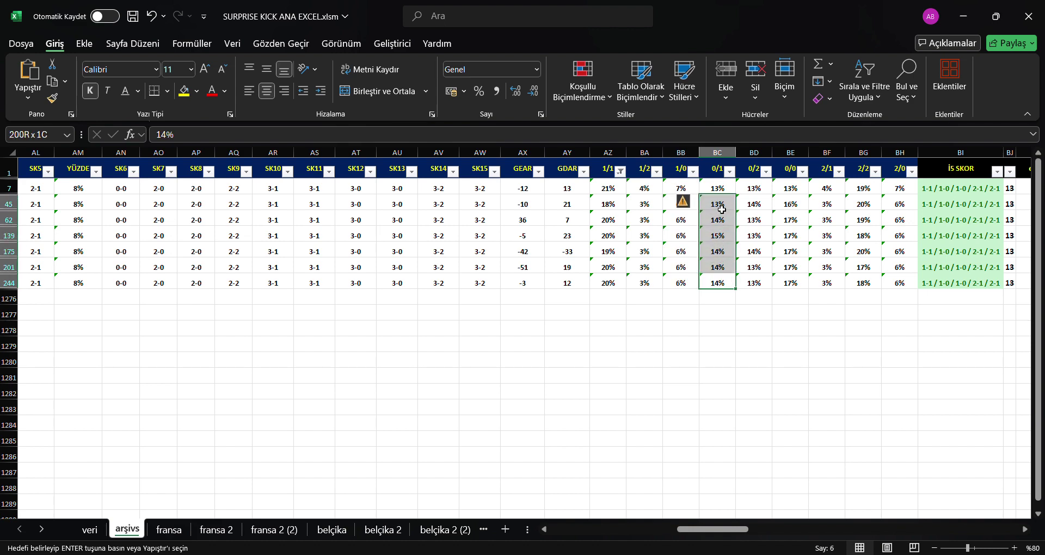
{"action": "mouse_move", "coordinate": [762, 285]}
{"action": "left_mouse_down"}
{"action": "mouse_move", "coordinate": [757, 205]}
{"action": "mouse_move", "coordinate": [796, 209]}
{"action": "mouse_move", "coordinate": [792, 188]}
{"action": "left_mouse_up"}
{"action": "left_click", "coordinate": [791, 189]}
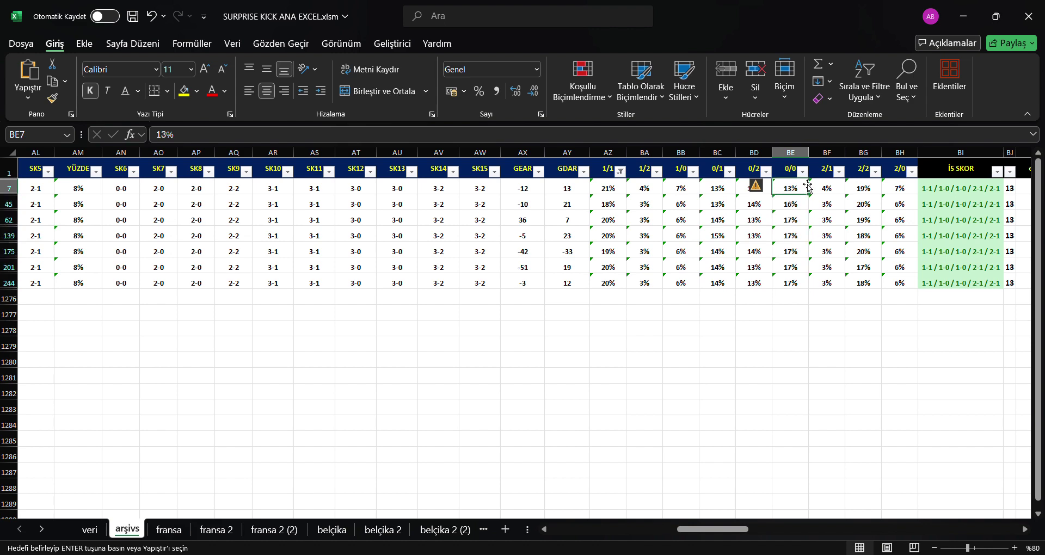
{"action": "scroll", "coordinate": [751, 467], "scroll_direction": "down", "scroll_amount": 1}
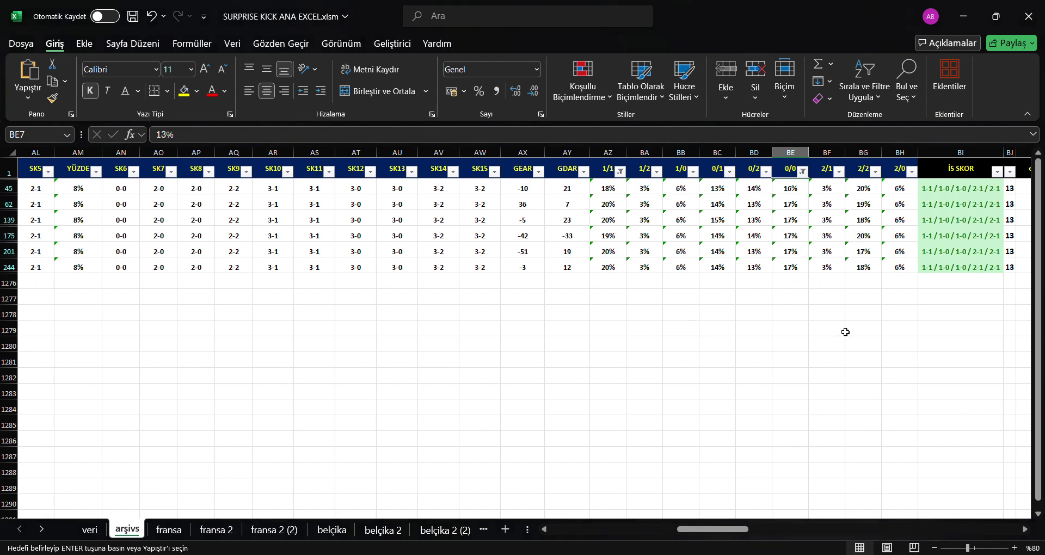
{"action": "left_click_drag", "start_coordinate": [830, 269], "coordinate": [841, 199]}
{"action": "left_click_drag", "start_coordinate": [870, 269], "coordinate": [868, 193]}
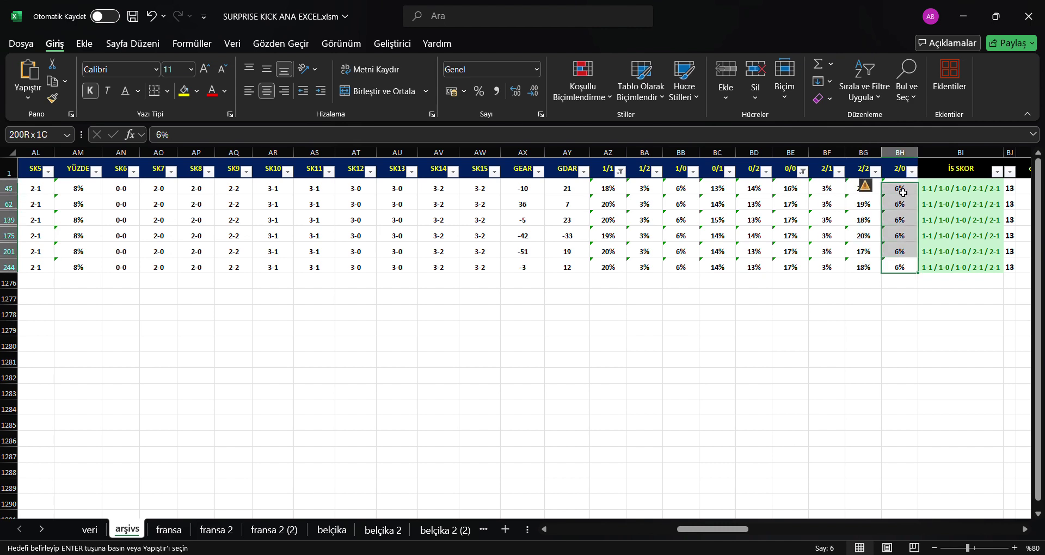
{"action": "left_click", "coordinate": [753, 299]}
{"action": "scroll", "coordinate": [603, 524], "scroll_direction": "left", "scroll_amount": 6}
{"action": "scroll", "coordinate": [603, 524], "scroll_direction": "left", "scroll_amount": 6}
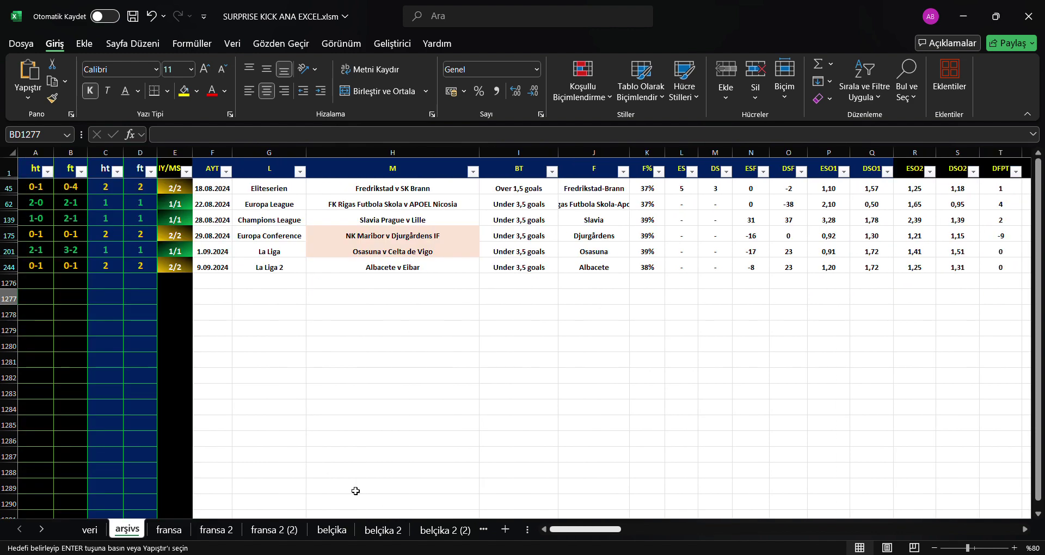
{"action": "left_click_drag", "start_coordinate": [35, 205], "coordinate": [194, 262]}
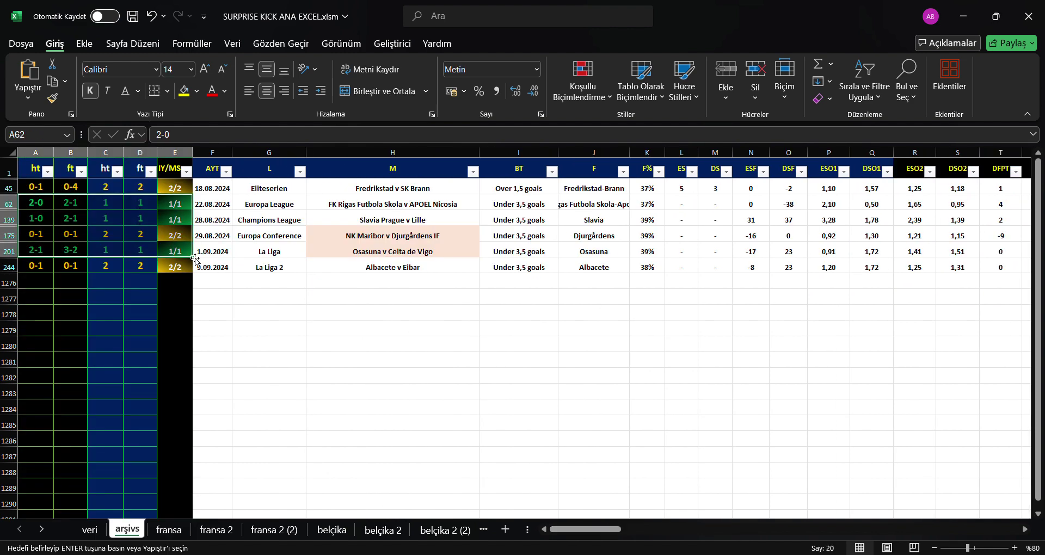
{"action": "left_click", "coordinate": [290, 273]}
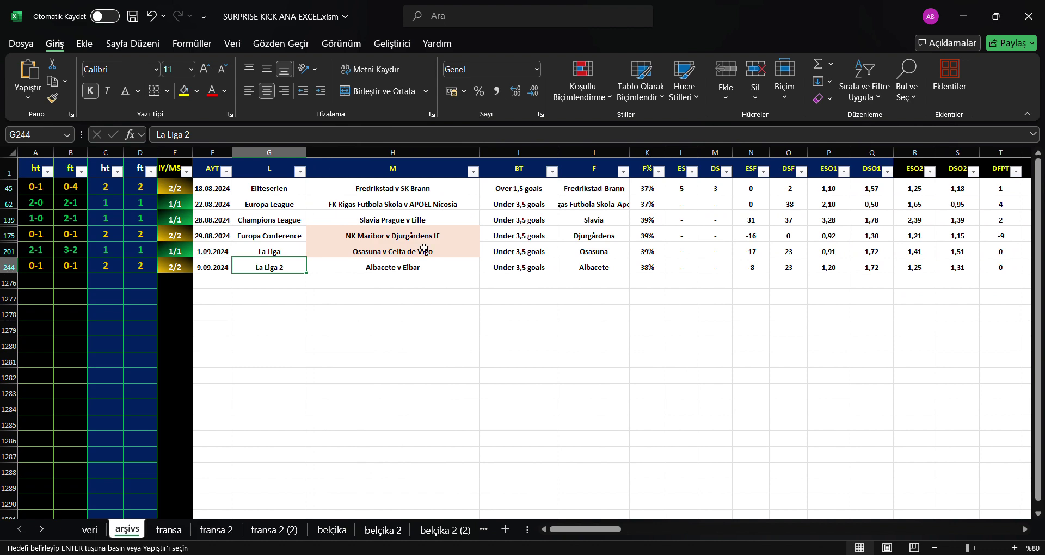
{"action": "left_click_drag", "start_coordinate": [648, 188], "coordinate": [648, 266]}
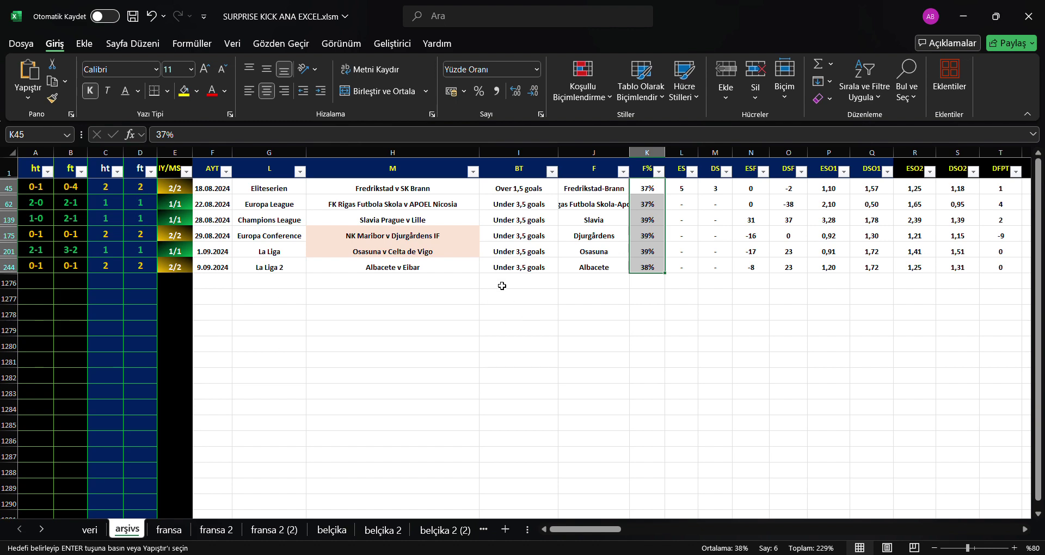
{"action": "left_click", "coordinate": [529, 175]}
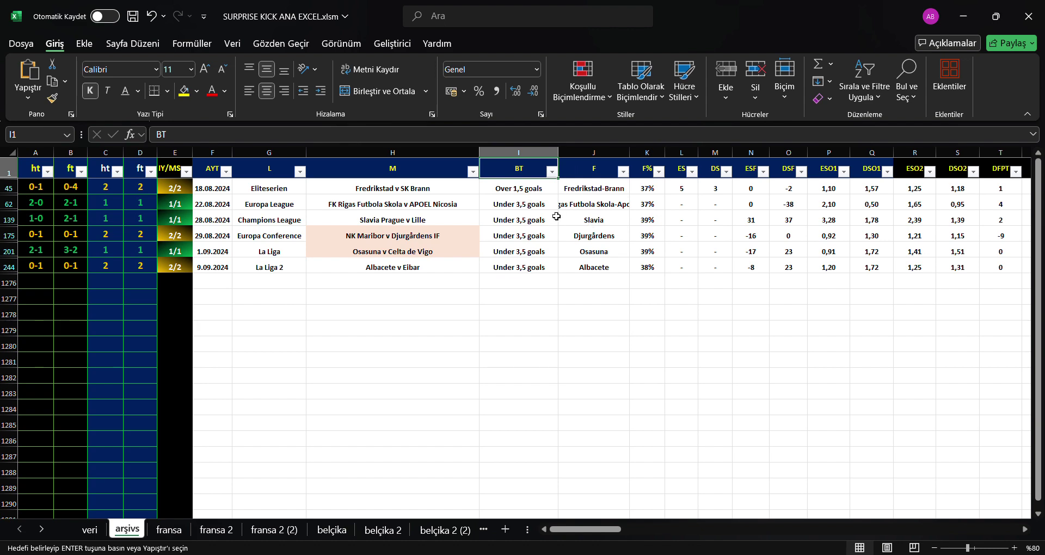
{"action": "mouse_move", "coordinate": [530, 205]}
{"action": "left_mouse_down"}
{"action": "mouse_move", "coordinate": [531, 225]}
{"action": "mouse_move", "coordinate": [441, 370]}
{"action": "left_mouse_up"}
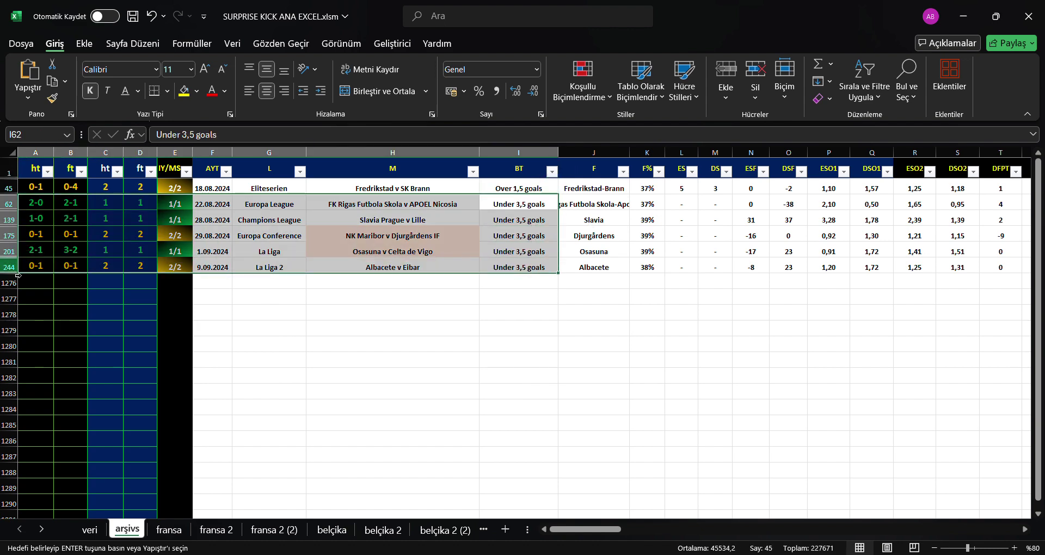
{"action": "left_click", "coordinate": [366, 269]}
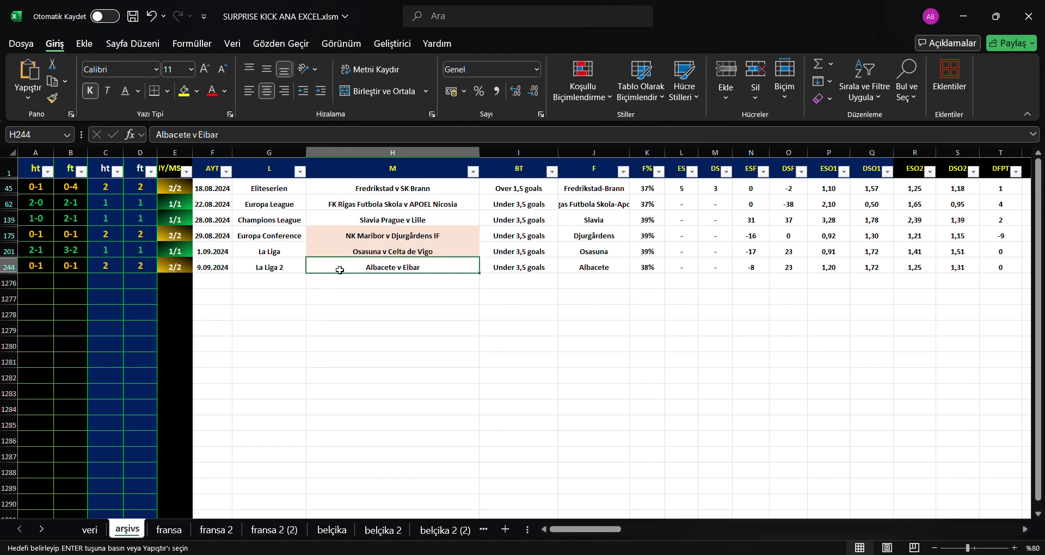
{"action": "left_click_drag", "start_coordinate": [47, 255], "coordinate": [186, 195]}
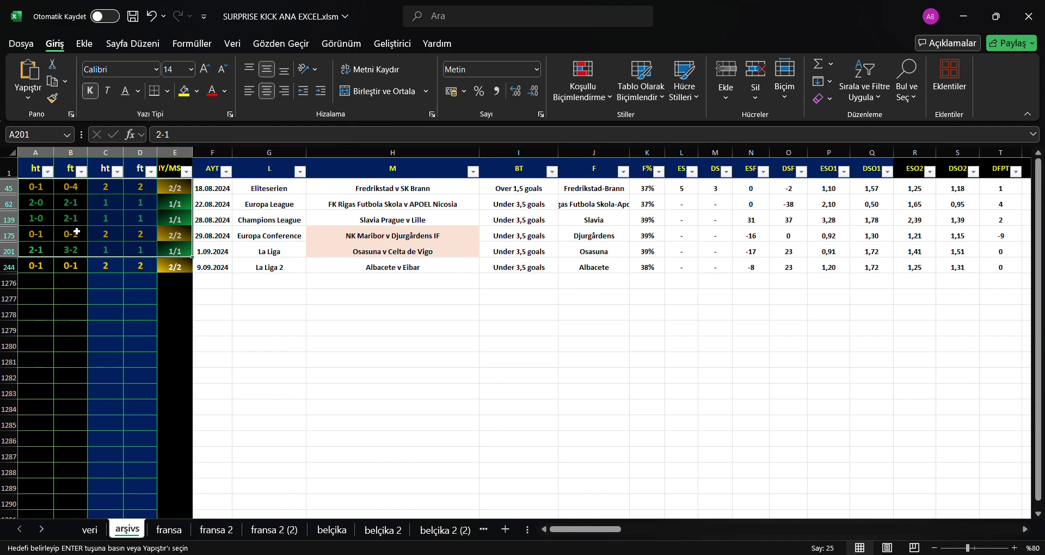
Review the eso1/(eso1+dso1) and eso2/(eso2+dso2) ratio values of the six filtered matches.
{"action": "left_click_drag", "start_coordinate": [593, 529], "coordinate": [768, 531]}
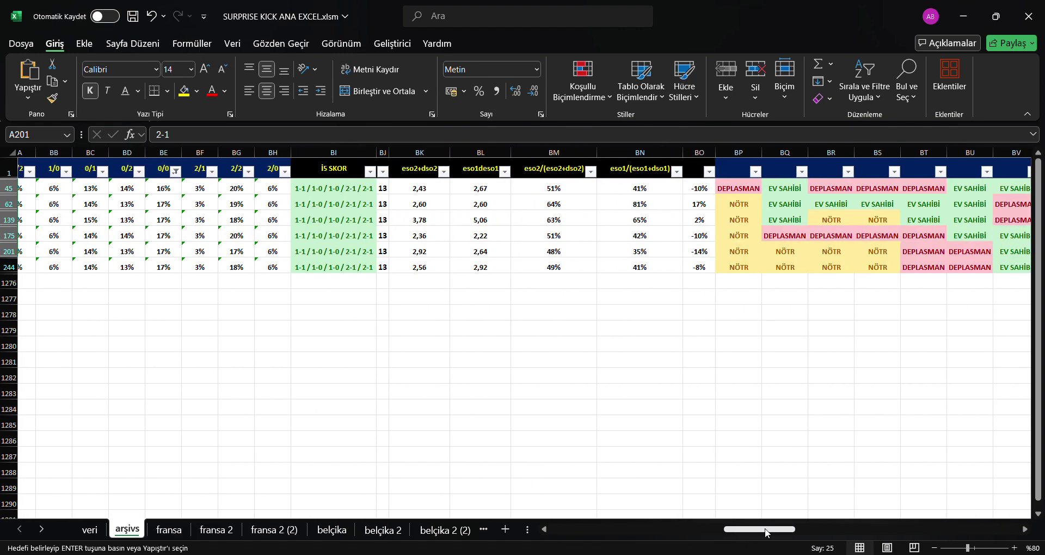
{"action": "left_click", "coordinate": [636, 168]}
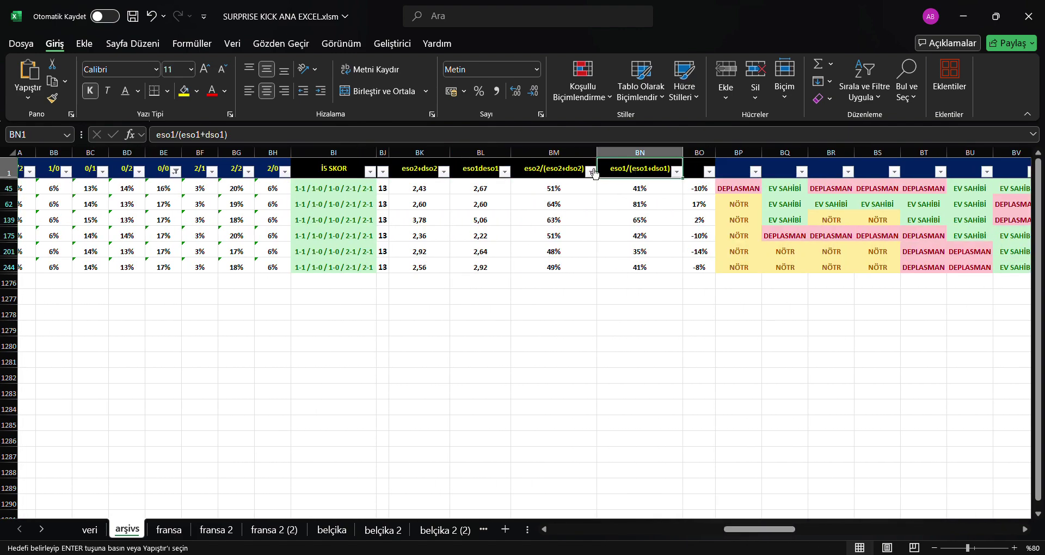
{"action": "mouse_move", "coordinate": [566, 169]}
{"action": "left_mouse_down"}
{"action": "mouse_move", "coordinate": [580, 223]}
{"action": "mouse_move", "coordinate": [626, 264]}
{"action": "left_mouse_up"}
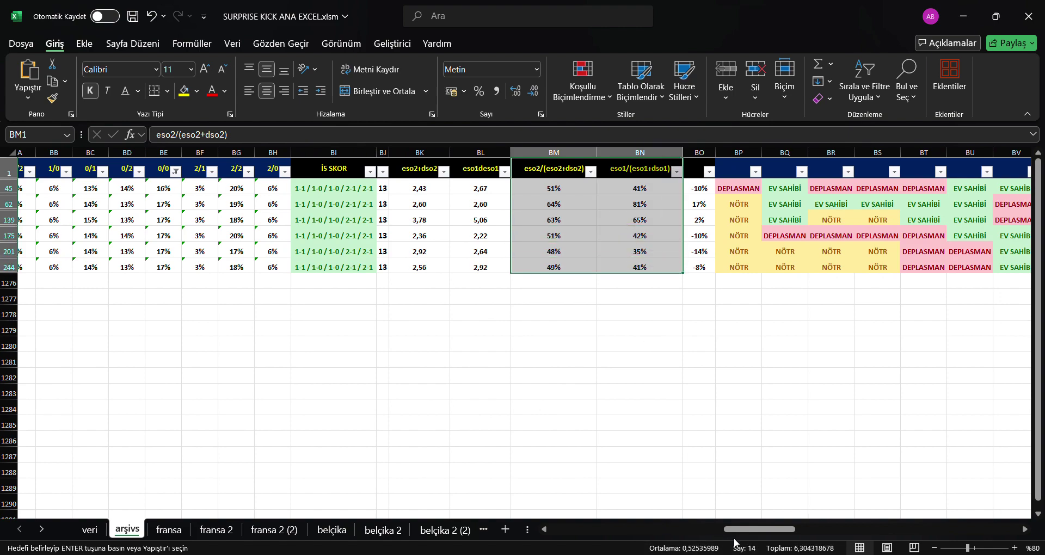
{"action": "left_click_drag", "start_coordinate": [726, 529], "coordinate": [582, 529]}
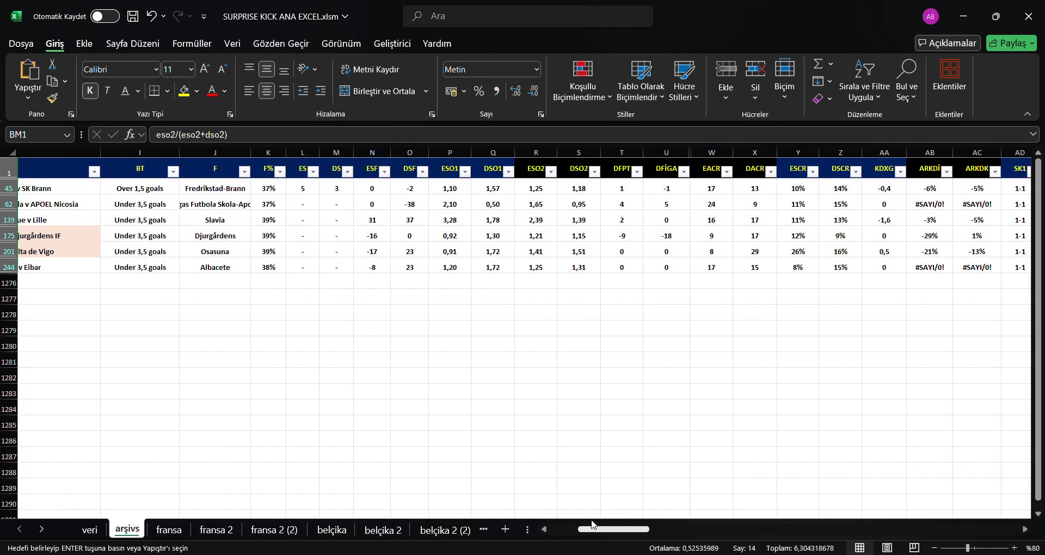
Compare ESO1/DSO1, ESO2/DSO2 and ESF/DSF values across the matches, checking row 139's eso1.
{"action": "left_click_drag", "start_coordinate": [457, 169], "coordinate": [495, 265]}
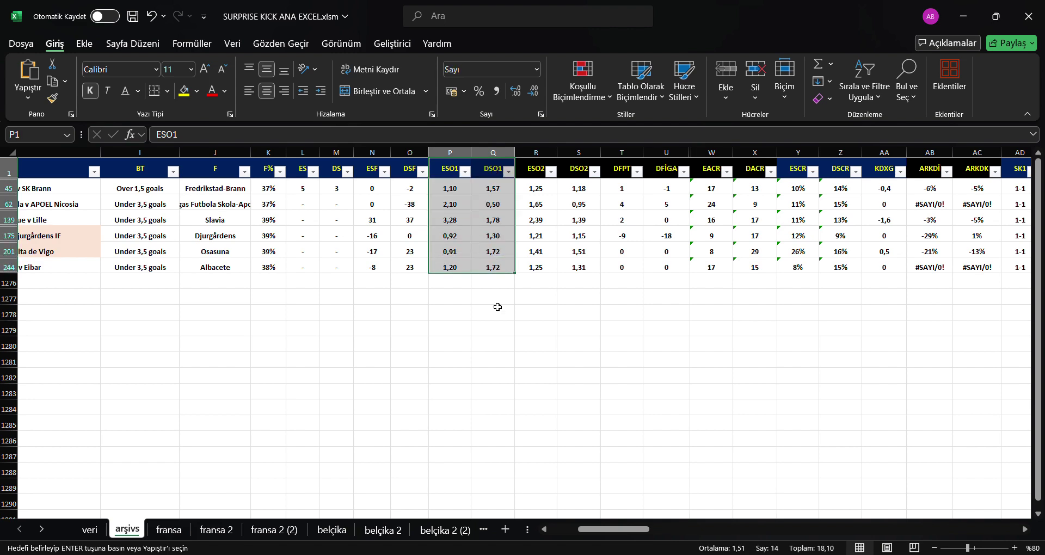
{"action": "left_click_drag", "start_coordinate": [534, 174], "coordinate": [588, 265]}
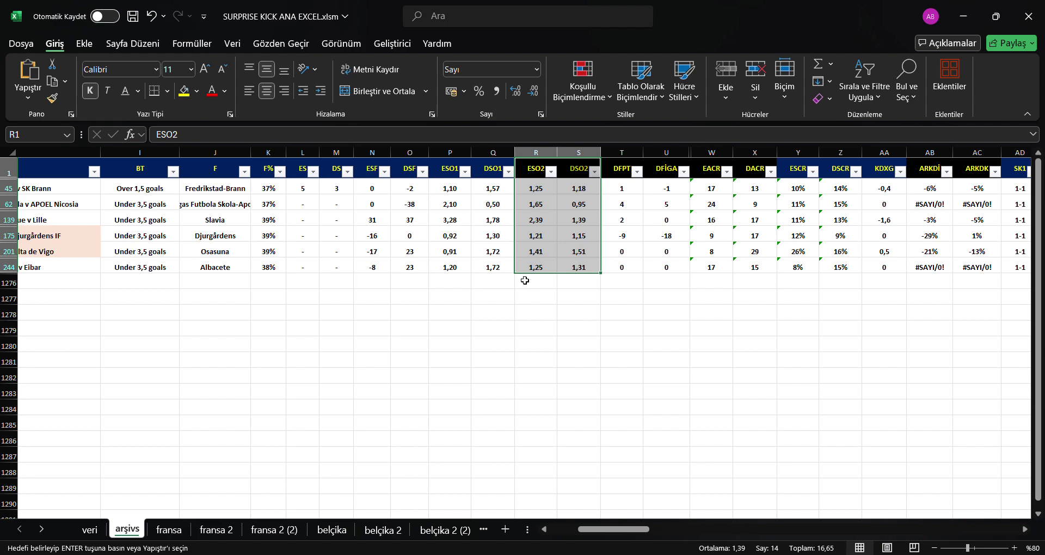
{"action": "left_click_drag", "start_coordinate": [381, 173], "coordinate": [410, 267]}
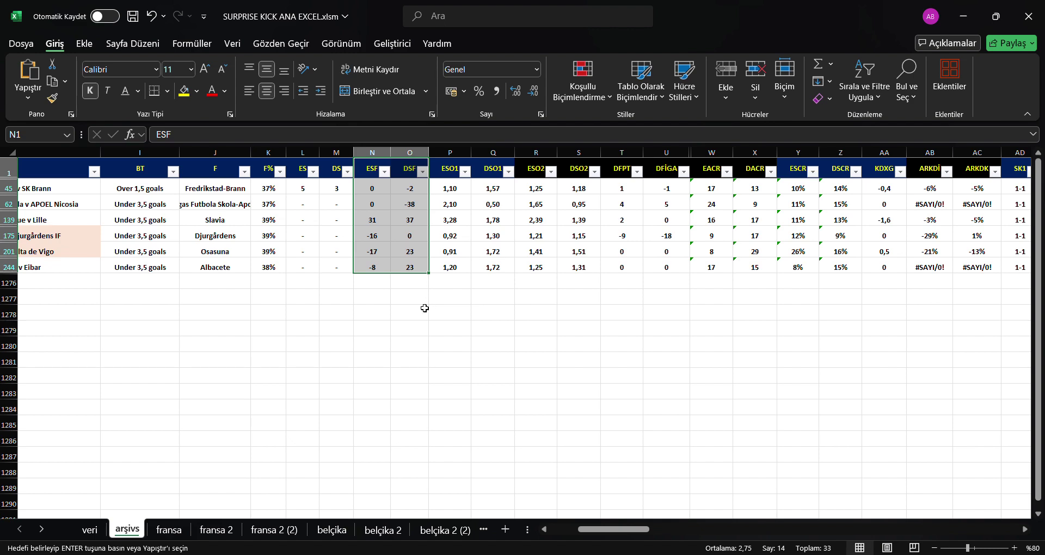
{"action": "left_click_drag", "start_coordinate": [536, 188], "coordinate": [578, 266]}
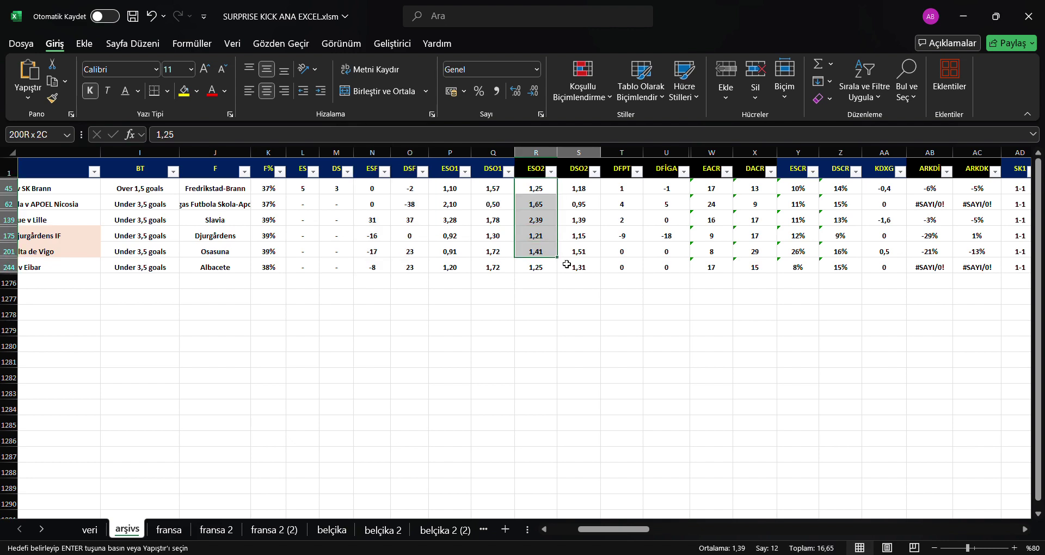
{"action": "left_click", "coordinate": [443, 312]}
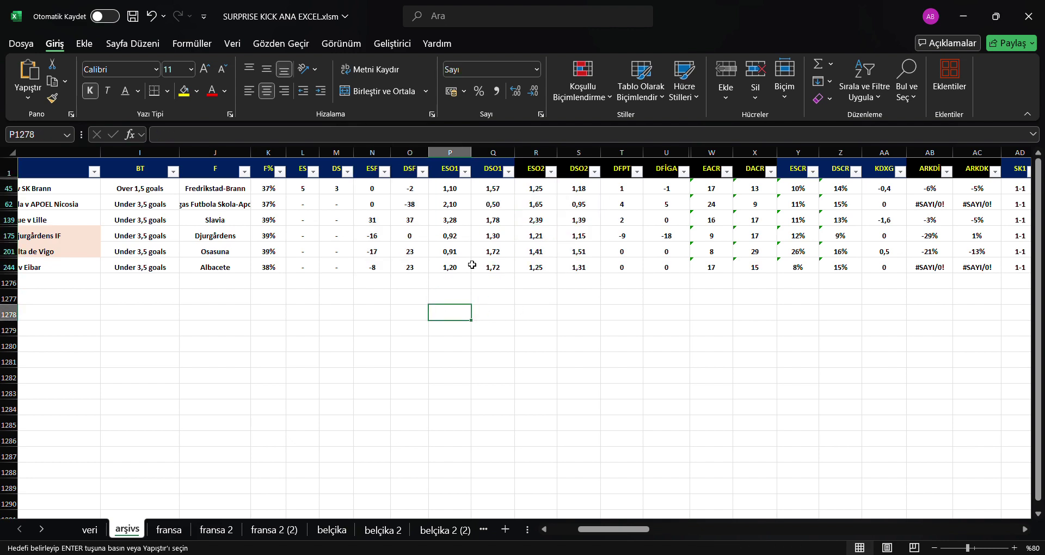
{"action": "left_click", "coordinate": [459, 222]}
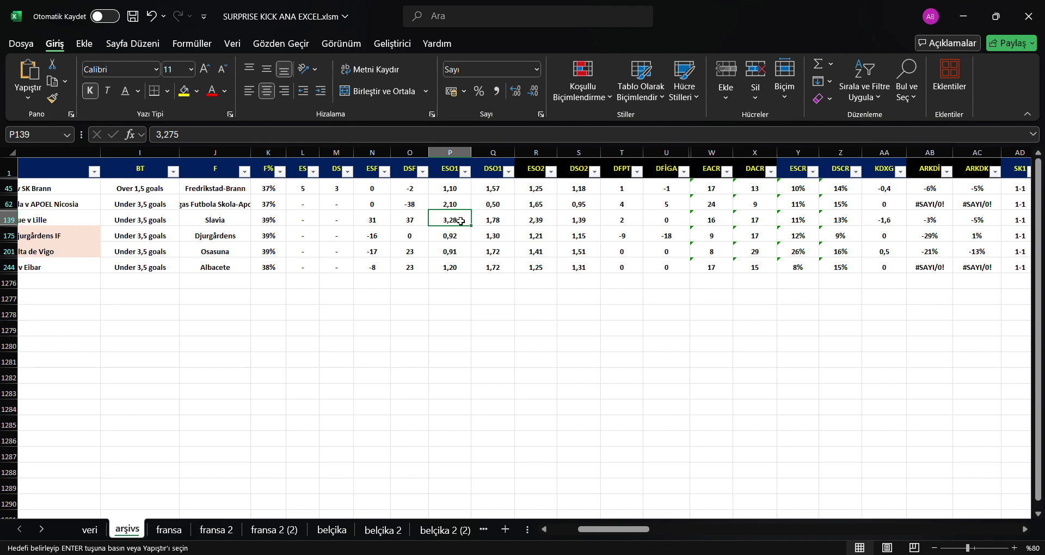
{"action": "left_click", "coordinate": [541, 224]}
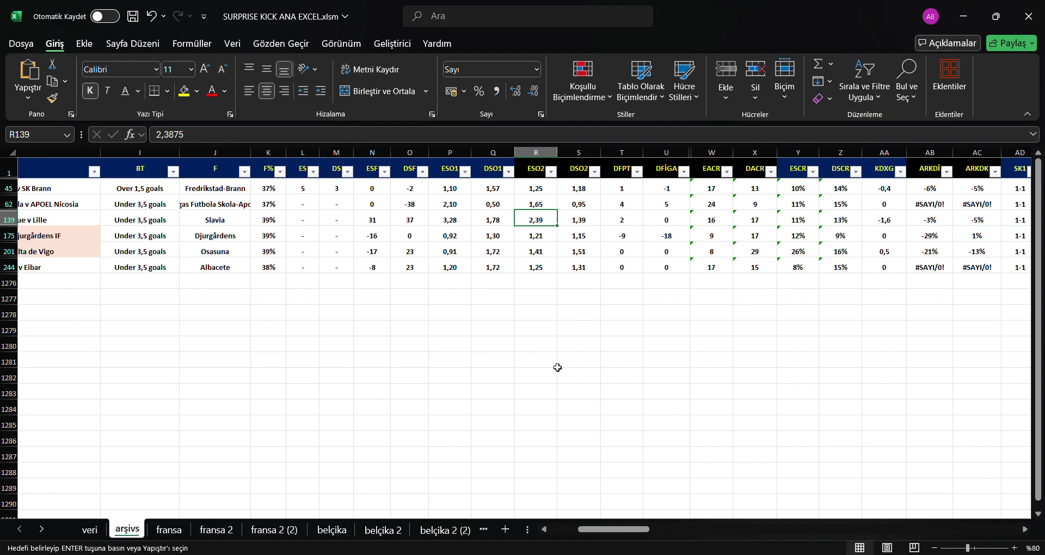
{"action": "left_click", "coordinate": [451, 236]}
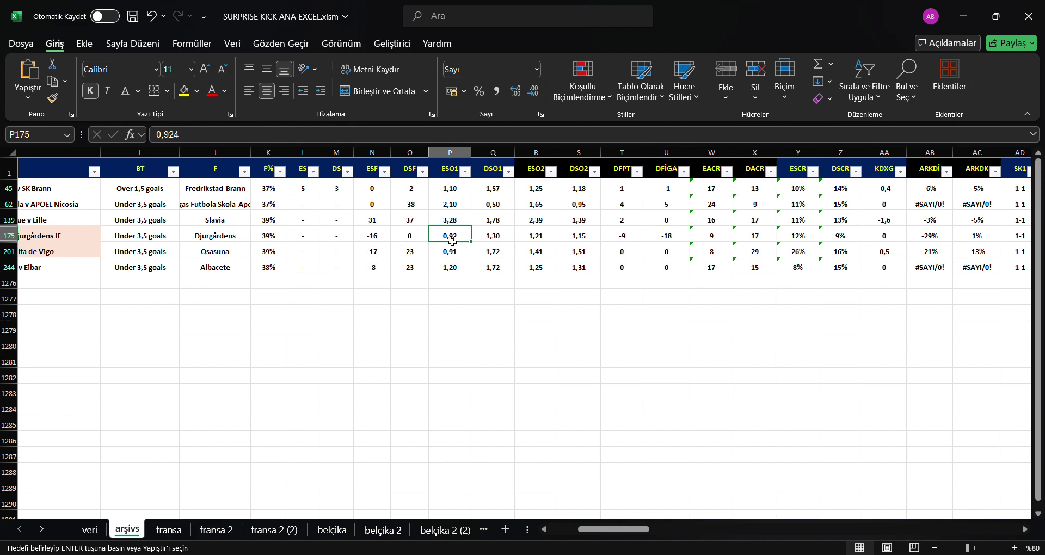
{"action": "left_click", "coordinate": [538, 238]}
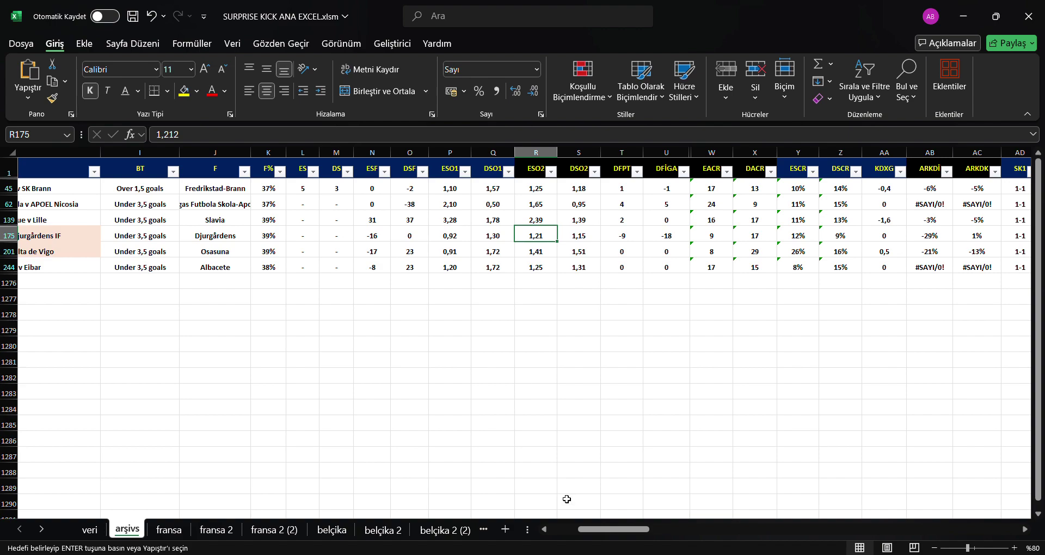
{"action": "scroll", "coordinate": [567, 496], "scroll_direction": "left", "scroll_amount": 3}
{"action": "mouse_move", "coordinate": [594, 534]}
{"action": "left_mouse_down"}
{"action": "mouse_move", "coordinate": [707, 541]}
{"action": "mouse_move", "coordinate": [757, 525]}
{"action": "left_mouse_up"}
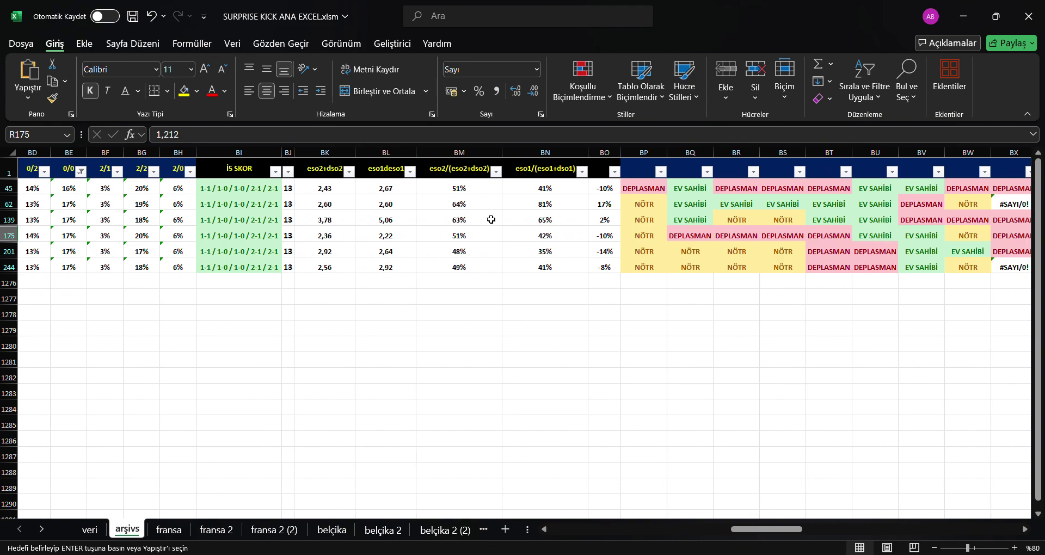
Check row 244's eso1deso1 formula and eso2/(eso2+dso2) ratio, then select the remaining matches' rows.
{"action": "left_click", "coordinate": [386, 268]}
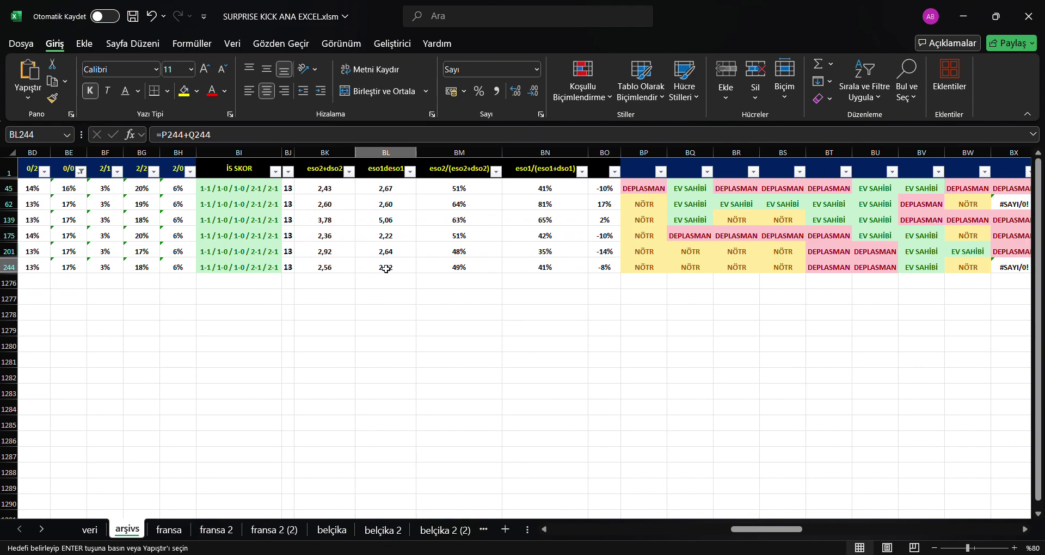
{"action": "left_click", "coordinate": [484, 267]}
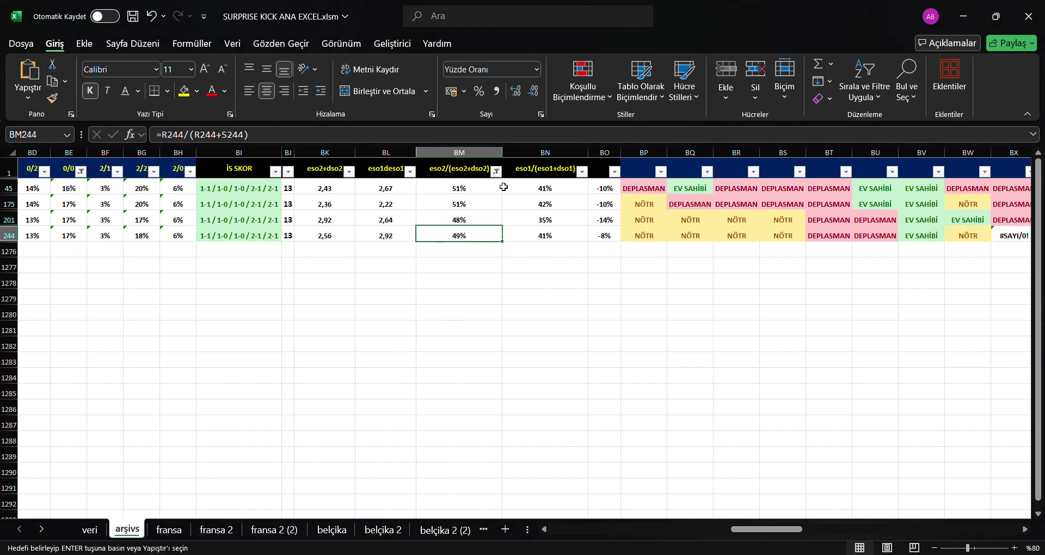
{"action": "left_click_drag", "start_coordinate": [747, 528], "coordinate": [566, 528]}
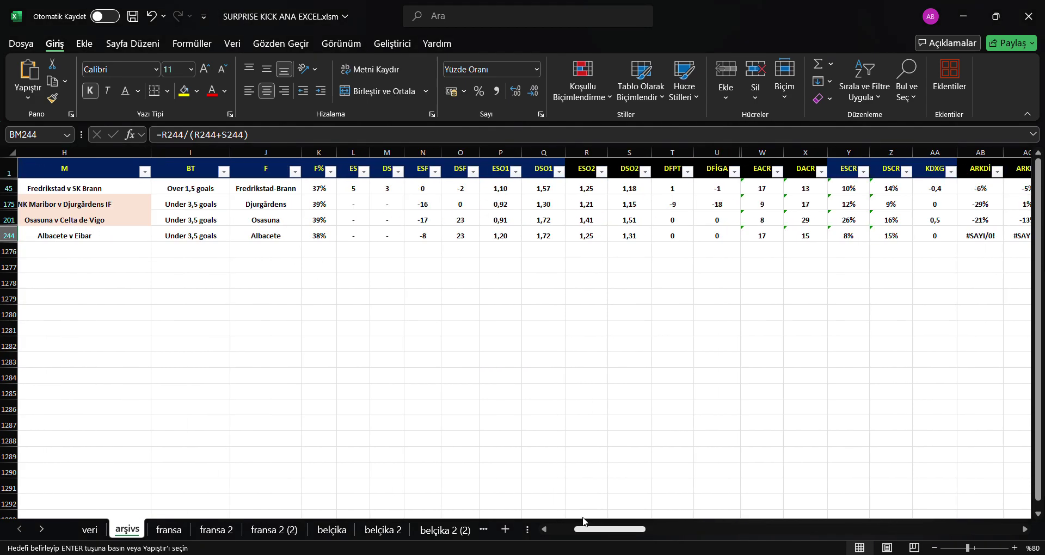
{"action": "mouse_move", "coordinate": [36, 187]}
{"action": "left_mouse_down"}
{"action": "mouse_move", "coordinate": [42, 217]}
{"action": "mouse_move", "coordinate": [321, 219]}
{"action": "left_mouse_up"}
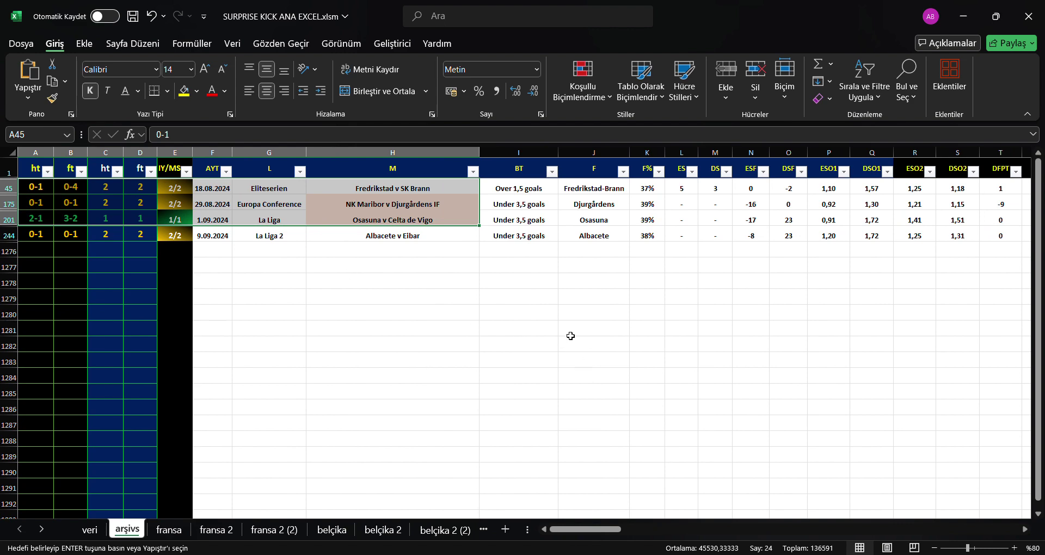
Compare the eso2 and dso2 values of rows 45, 175, 201 and 244.
{"action": "left_click", "coordinate": [708, 393]}
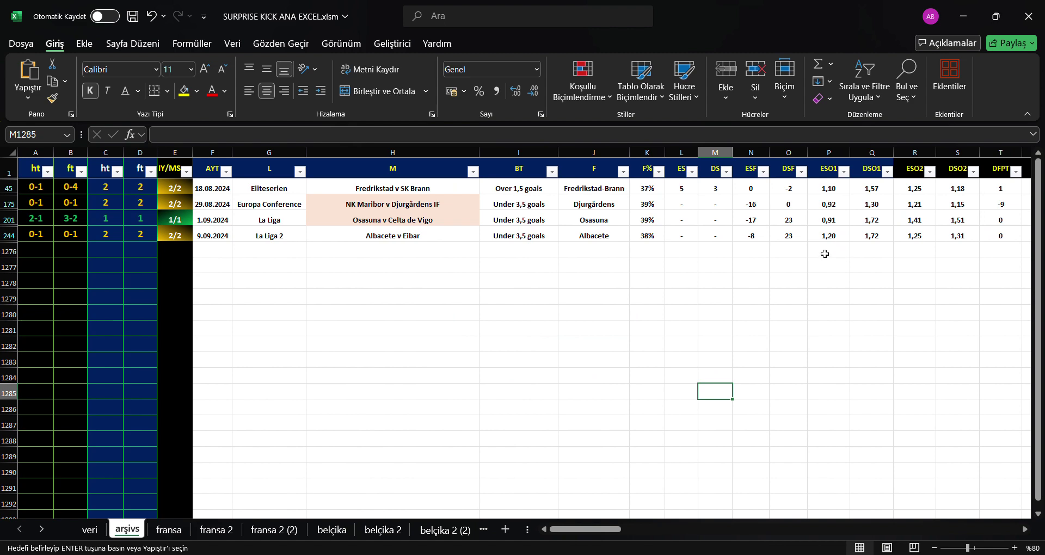
{"action": "left_click_drag", "start_coordinate": [838, 187], "coordinate": [838, 235]}
{"action": "mouse_move", "coordinate": [920, 188]}
{"action": "left_mouse_down"}
{"action": "mouse_move", "coordinate": [958, 220]}
{"action": "mouse_move", "coordinate": [960, 248]}
{"action": "left_mouse_up"}
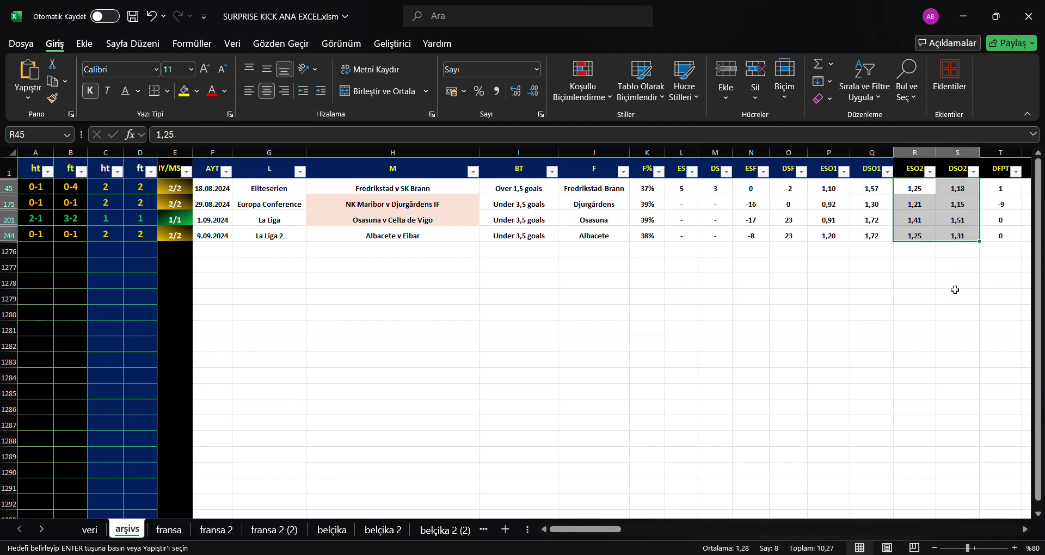
{"action": "left_click", "coordinate": [920, 240]}
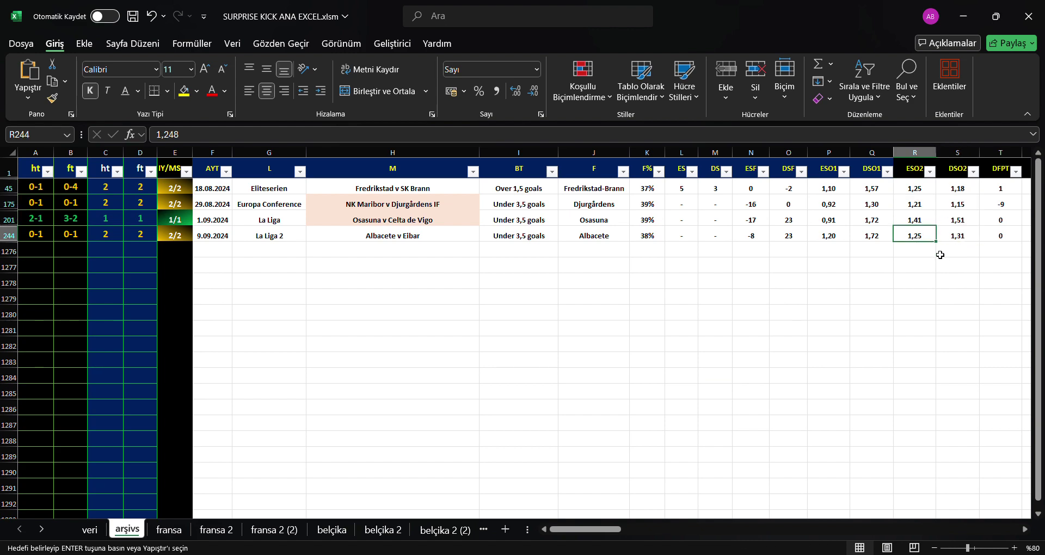
{"action": "left_click_drag", "start_coordinate": [920, 188], "coordinate": [914, 204]}
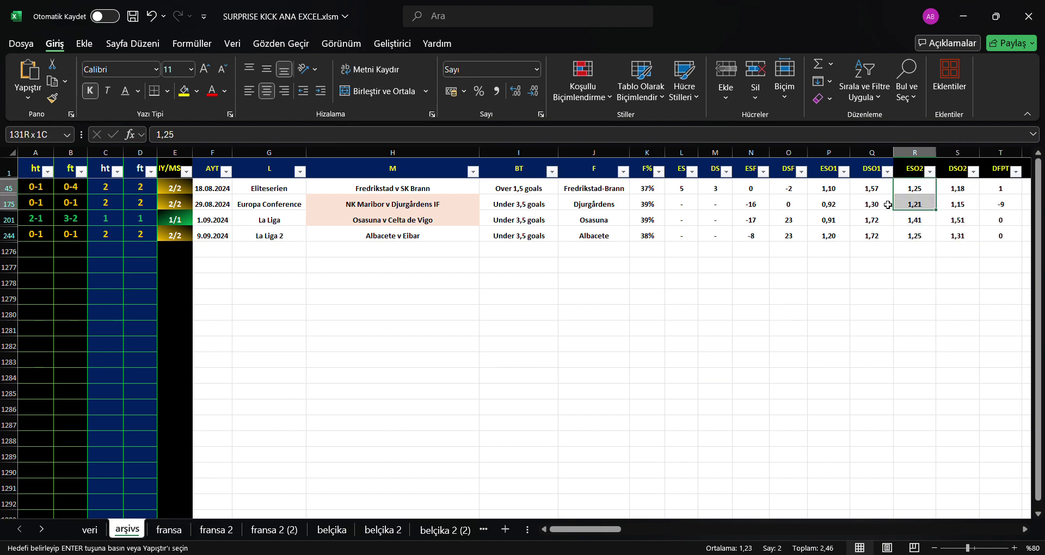
{"action": "left_click", "coordinate": [927, 254]}
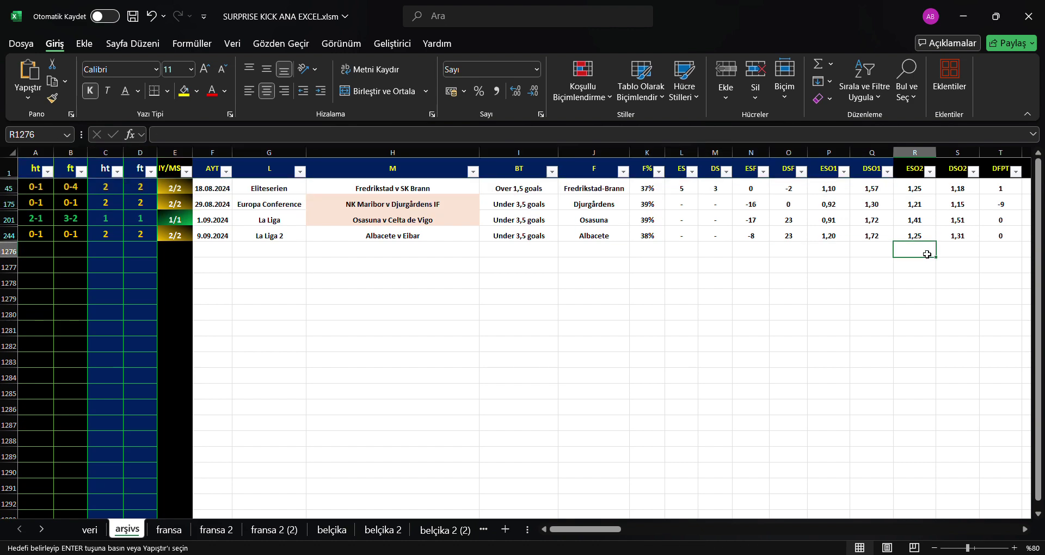
{"action": "left_click", "coordinate": [972, 238]}
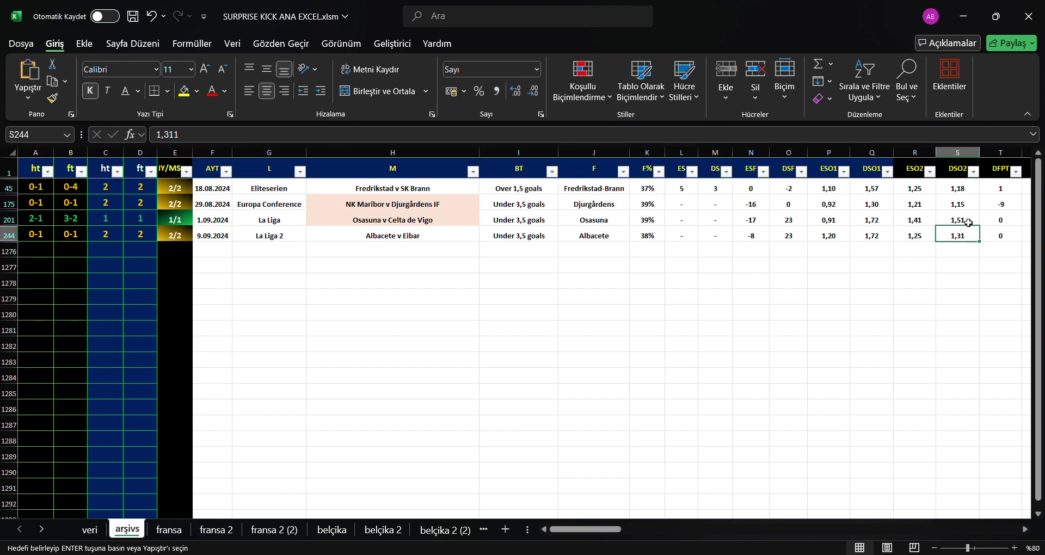
{"action": "left_click", "coordinate": [969, 222]}
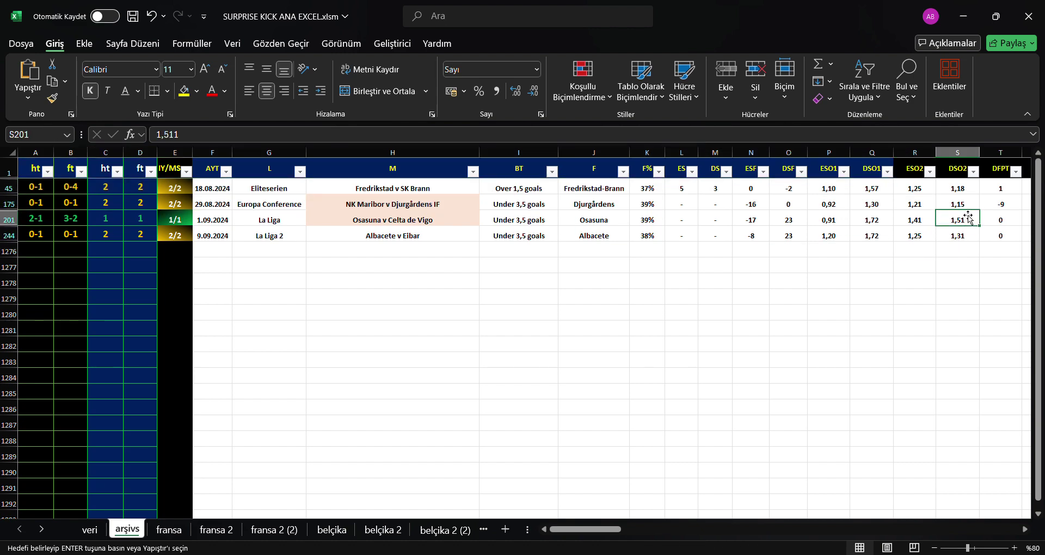
{"action": "left_click_drag", "start_coordinate": [969, 218], "coordinate": [958, 239]}
{"action": "left_click", "coordinate": [905, 328]}
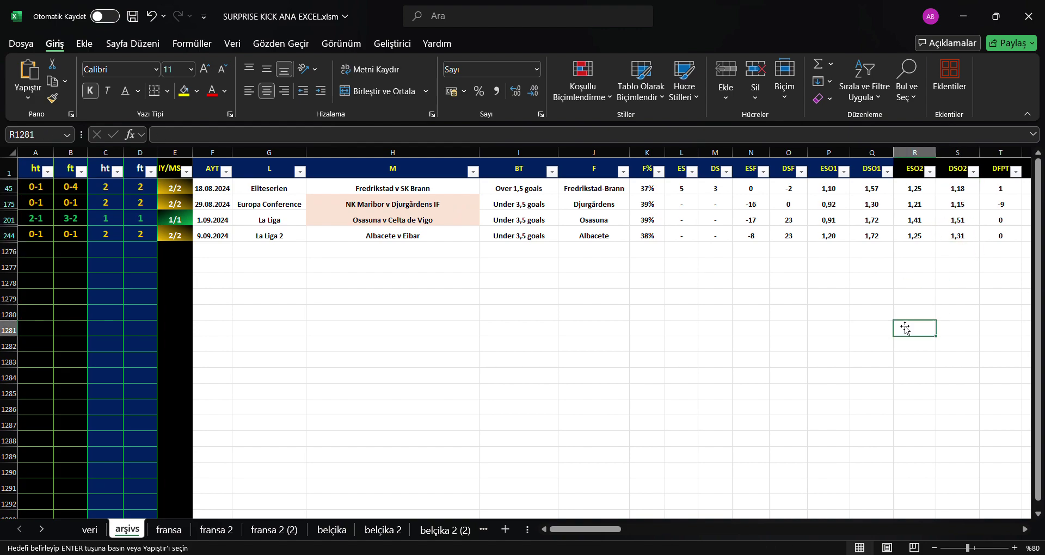
Move the filter to the eso1/(eso1+dso1) ratios of rows 45, 175, 201 and 244.
{"action": "mouse_move", "coordinate": [585, 529]}
{"action": "left_mouse_down"}
{"action": "mouse_move", "coordinate": [782, 529]}
{"action": "mouse_move", "coordinate": [759, 529]}
{"action": "left_mouse_up"}
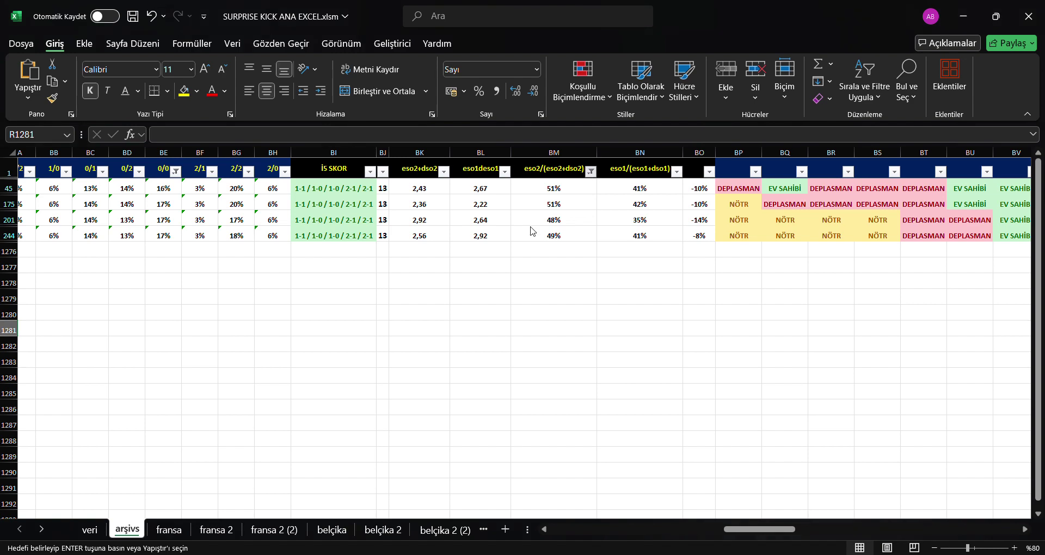
{"action": "left_click", "coordinate": [653, 267]}
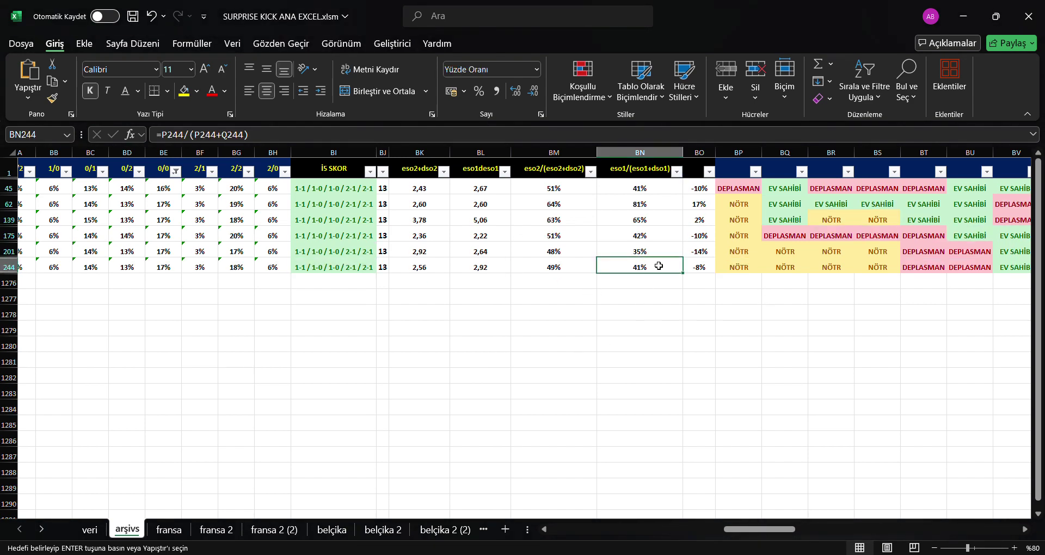
{"action": "left_click", "coordinate": [656, 240], "text": "ctrl"}
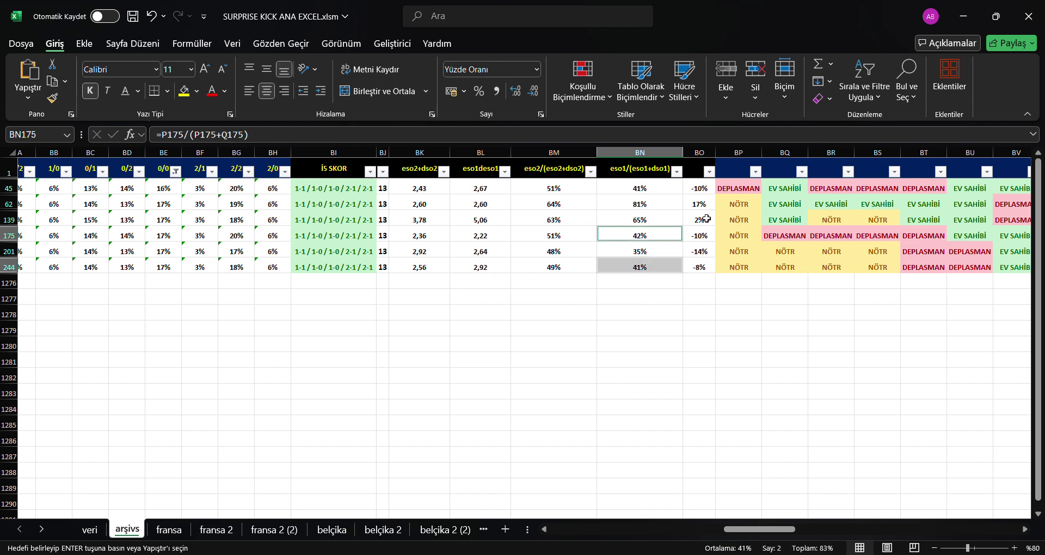
{"action": "left_click", "coordinate": [656, 191], "text": "ctrl"}
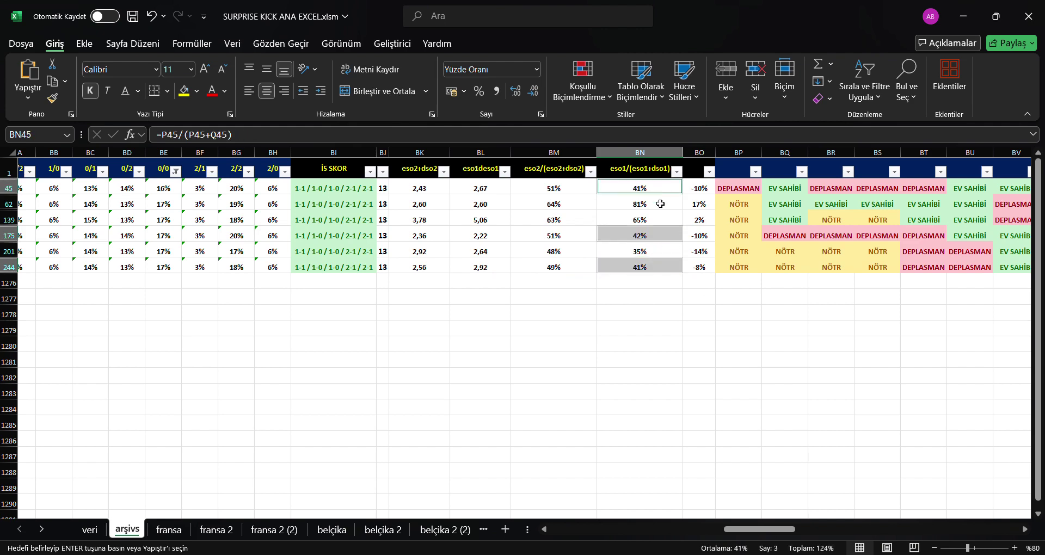
{"action": "left_click", "coordinate": [647, 254], "text": "ctrl"}
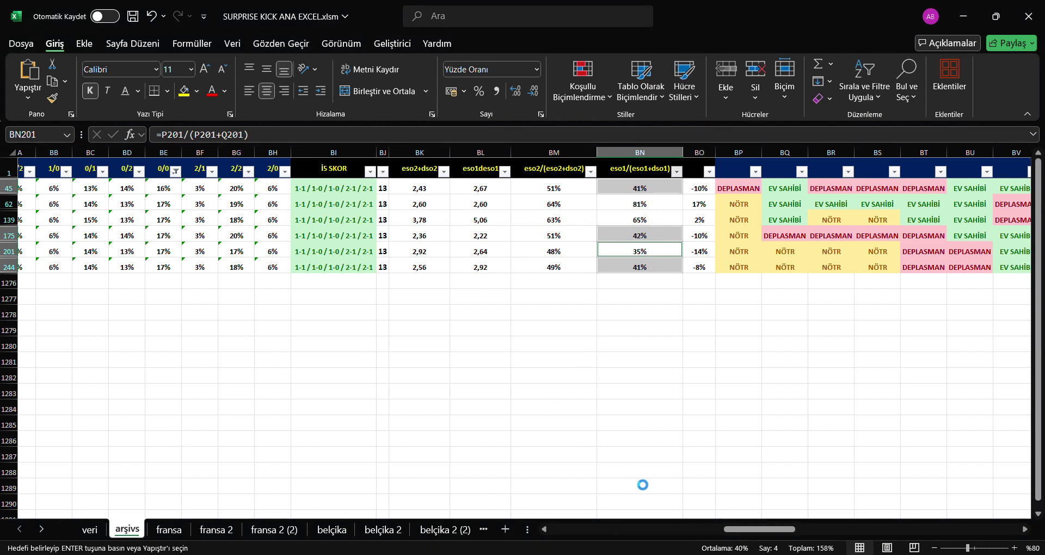
{"action": "scroll", "coordinate": [749, 410], "scroll_direction": "left", "scroll_amount": 15}
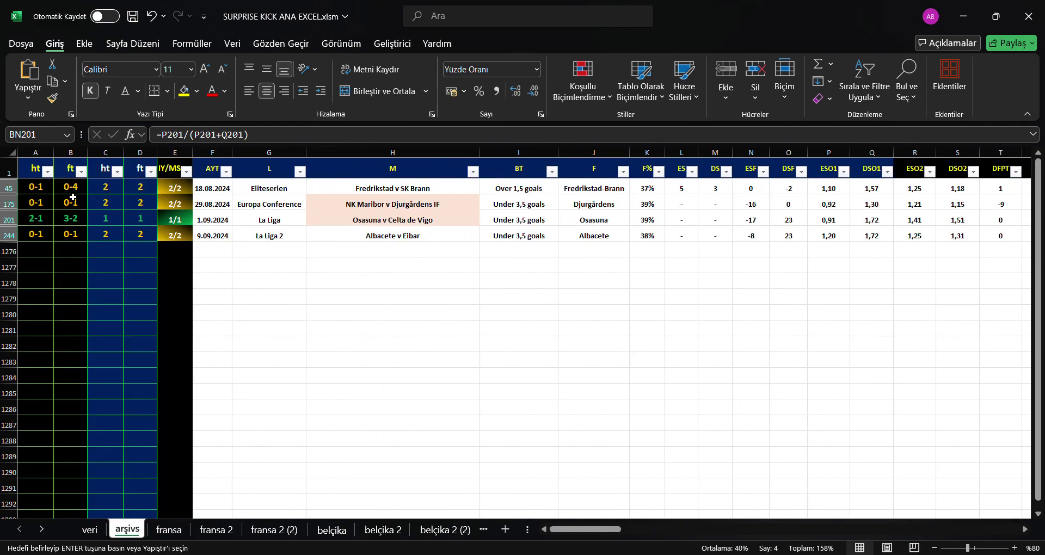
{"action": "left_click_drag", "start_coordinate": [33, 188], "coordinate": [593, 220]}
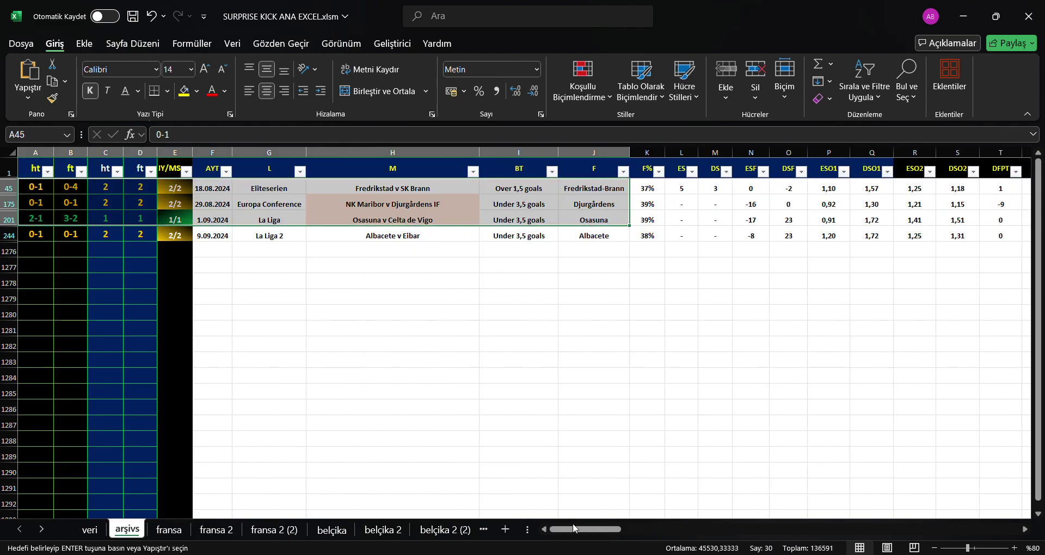
{"action": "mouse_move", "coordinate": [575, 528]}
{"action": "left_mouse_down"}
{"action": "mouse_move", "coordinate": [816, 539]}
{"action": "mouse_move", "coordinate": [632, 525]}
{"action": "mouse_move", "coordinate": [737, 527]}
{"action": "left_mouse_up"}
{"action": "left_click", "coordinate": [849, 220]}
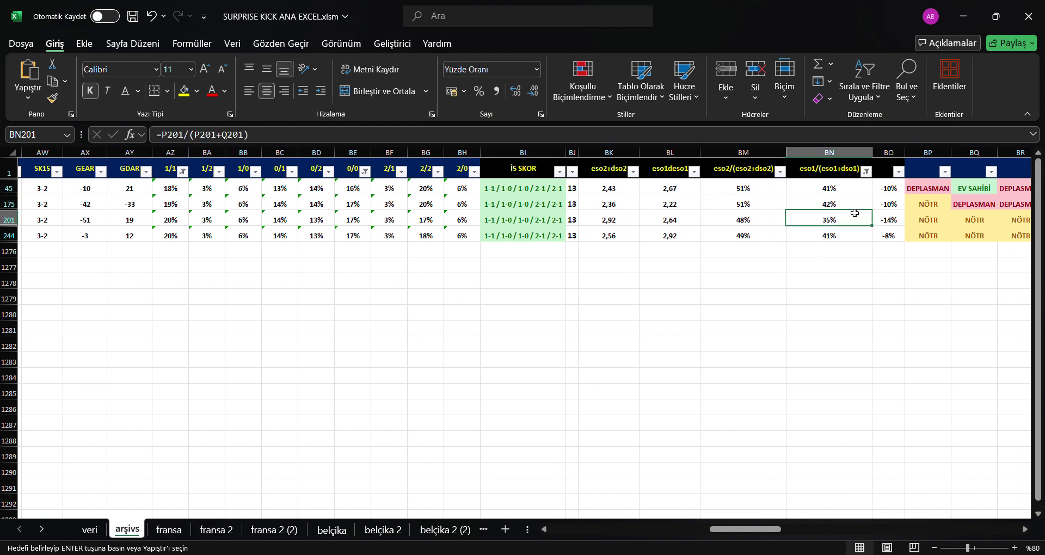
{"action": "key", "text": "ctrl+9"}
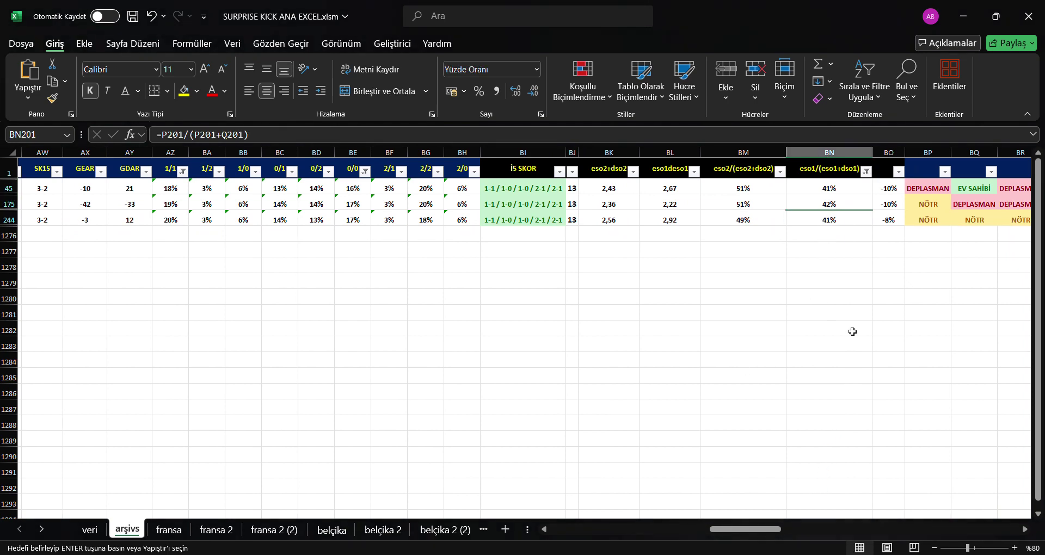
{"action": "key", "text": "ctrl+space"}
{"action": "mouse_move", "coordinate": [759, 529]}
{"action": "left_mouse_down"}
{"action": "mouse_move", "coordinate": [656, 538]}
{"action": "mouse_move", "coordinate": [618, 524]}
{"action": "left_mouse_up"}
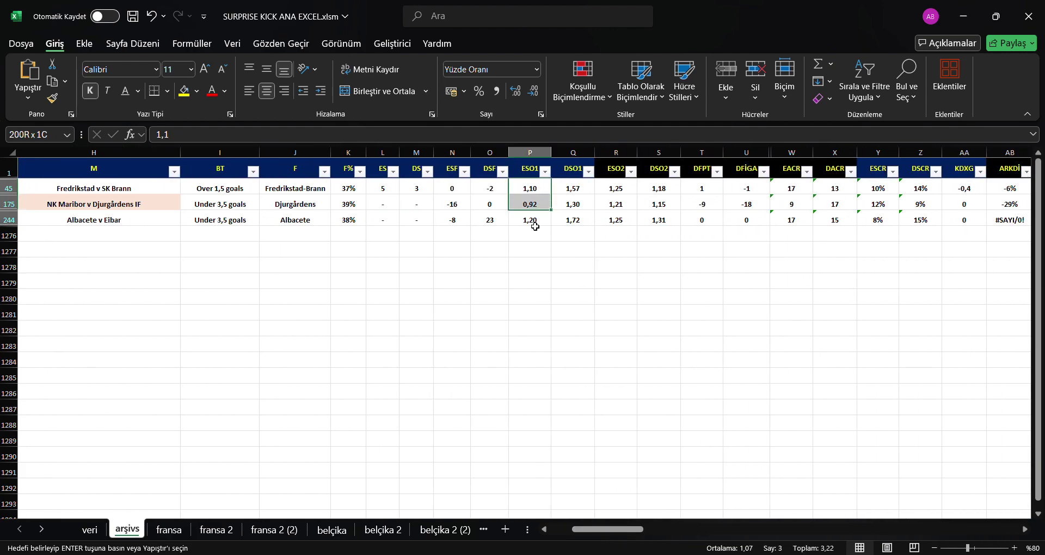
{"action": "left_click_drag", "start_coordinate": [531, 189], "coordinate": [567, 220]}
{"action": "left_click_drag", "start_coordinate": [530, 188], "coordinate": [542, 227]}
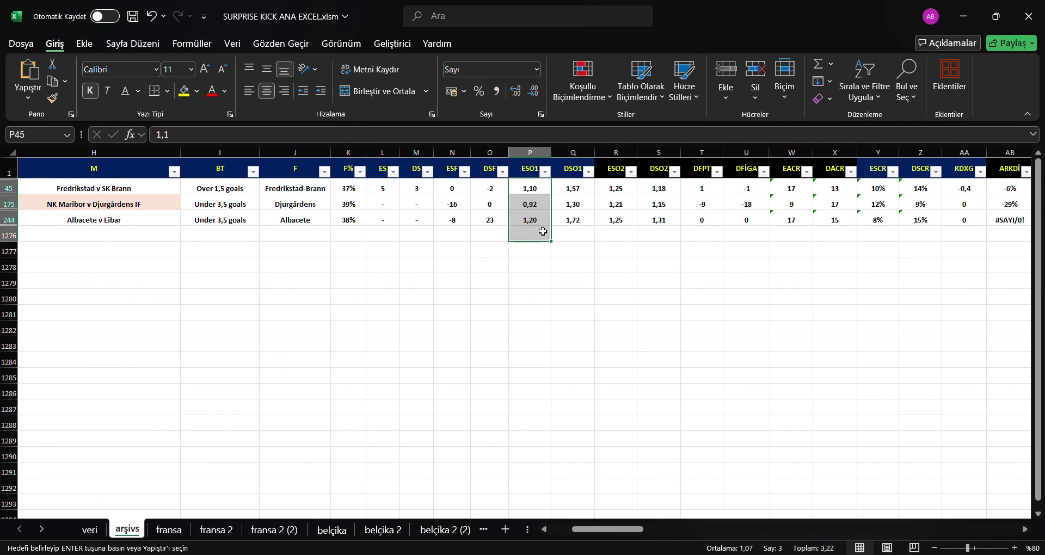
{"action": "left_click_drag", "start_coordinate": [572, 188], "coordinate": [572, 220]}
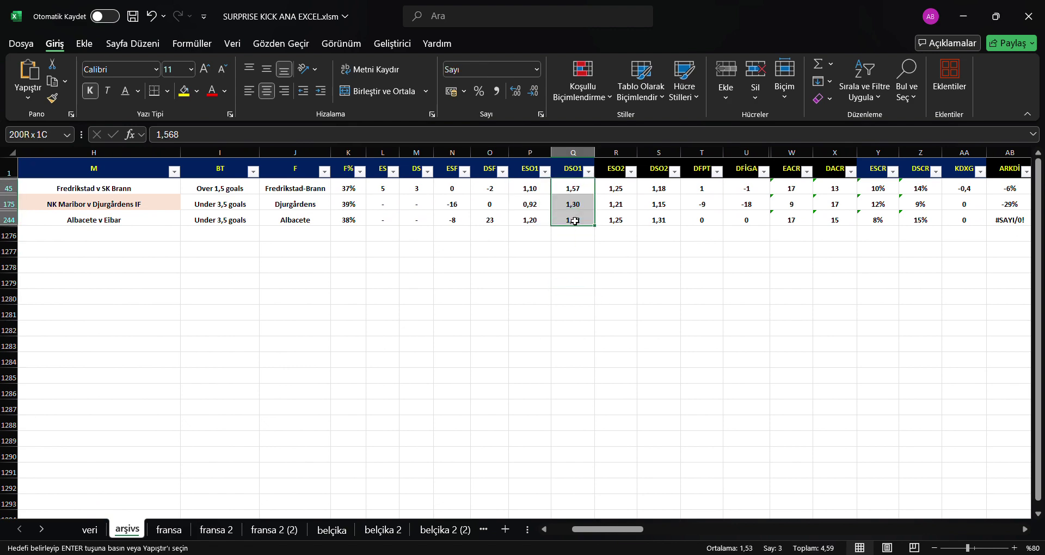
{"action": "left_click", "coordinate": [607, 311]}
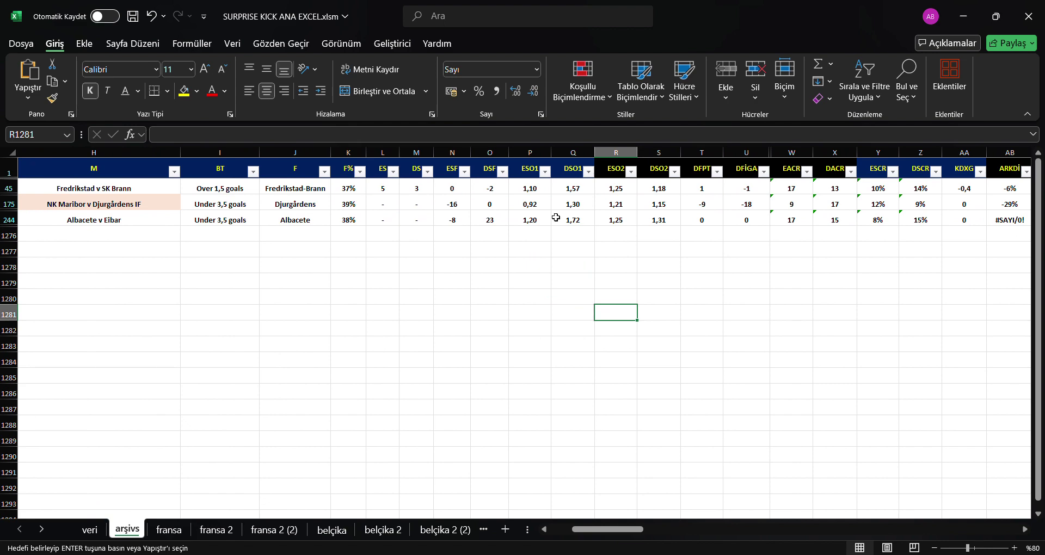
{"action": "left_click_drag", "start_coordinate": [531, 188], "coordinate": [573, 220]}
{"action": "left_click_drag", "start_coordinate": [622, 534], "coordinate": [769, 532]}
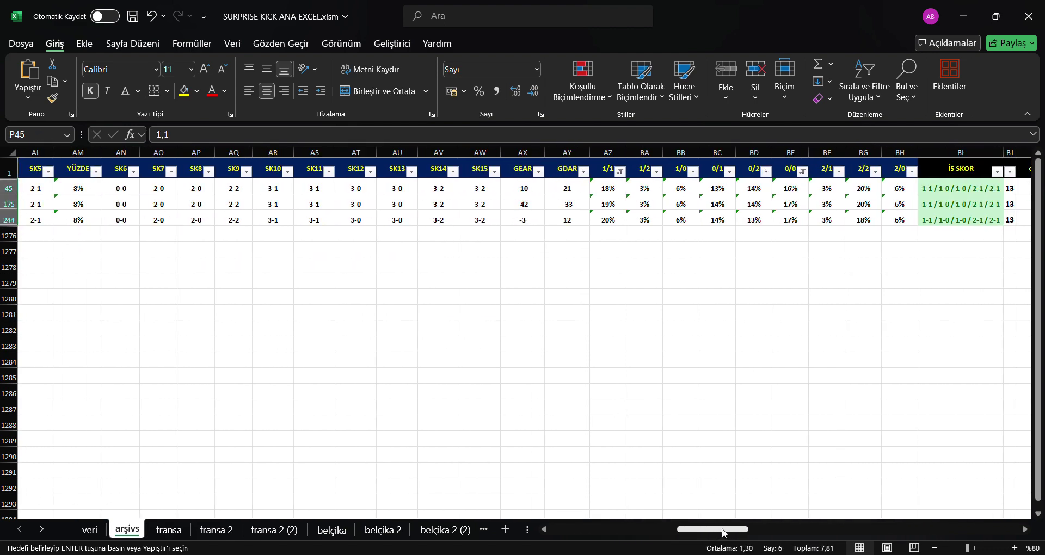
{"action": "left_click", "coordinate": [634, 213]}
{"action": "left_click", "coordinate": [632, 204]}
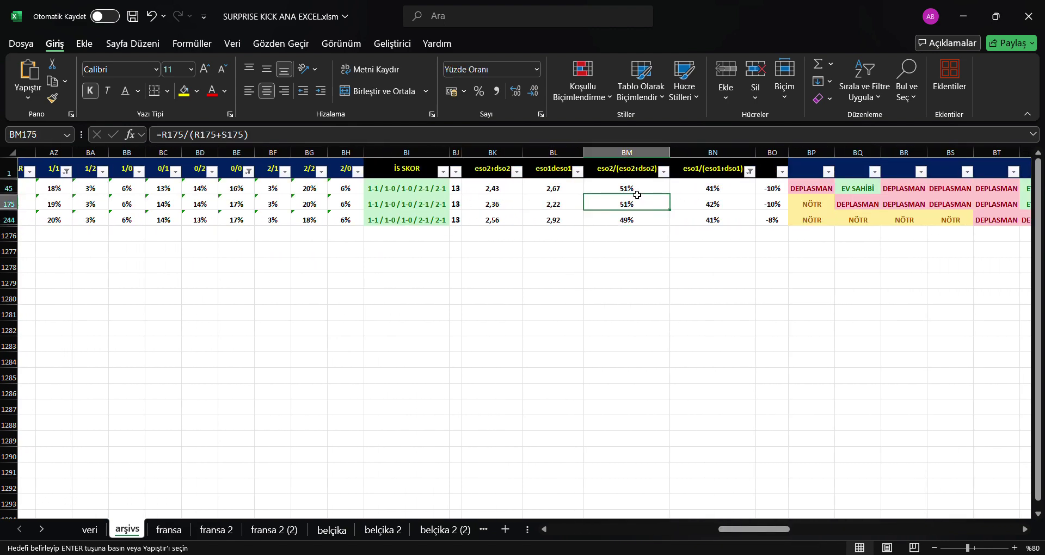
{"action": "left_click", "coordinate": [629, 188]}
{"action": "mouse_move", "coordinate": [751, 529]}
{"action": "left_mouse_down"}
{"action": "mouse_move", "coordinate": [611, 520]}
{"action": "mouse_move", "coordinate": [616, 512]}
{"action": "left_mouse_up"}
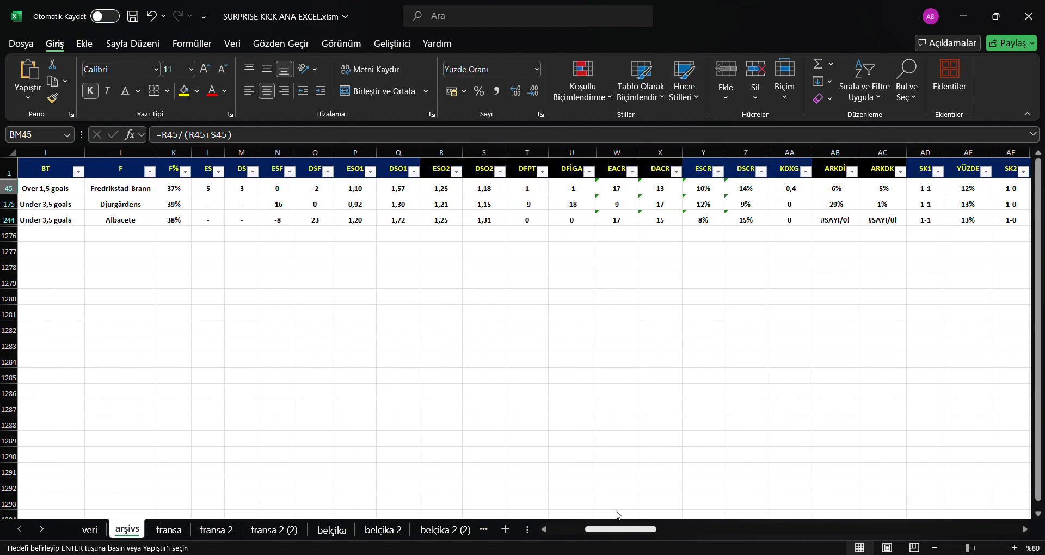
{"action": "left_click_drag", "start_coordinate": [616, 514], "coordinate": [440, 513]}
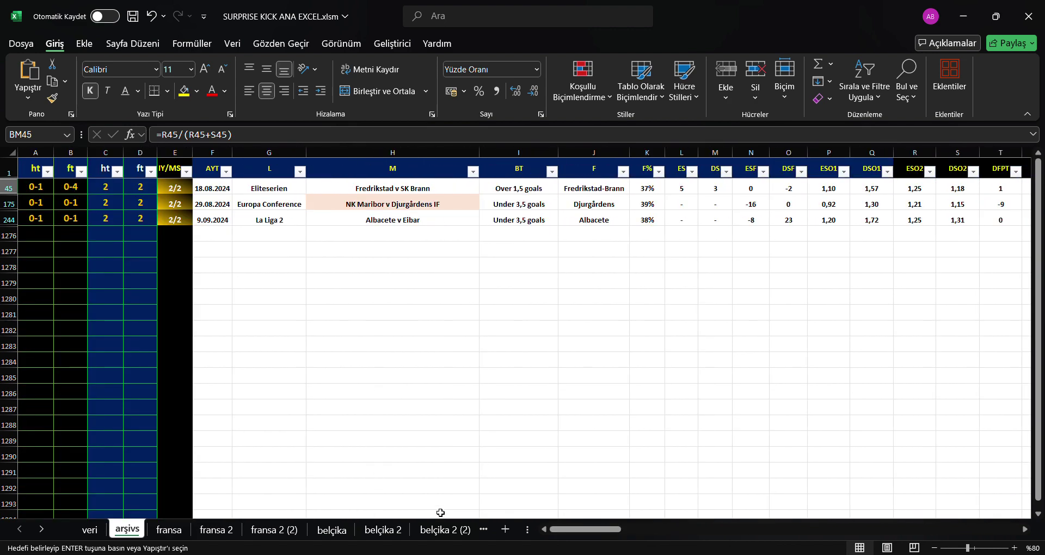
{"action": "left_click", "coordinate": [14, 205]}
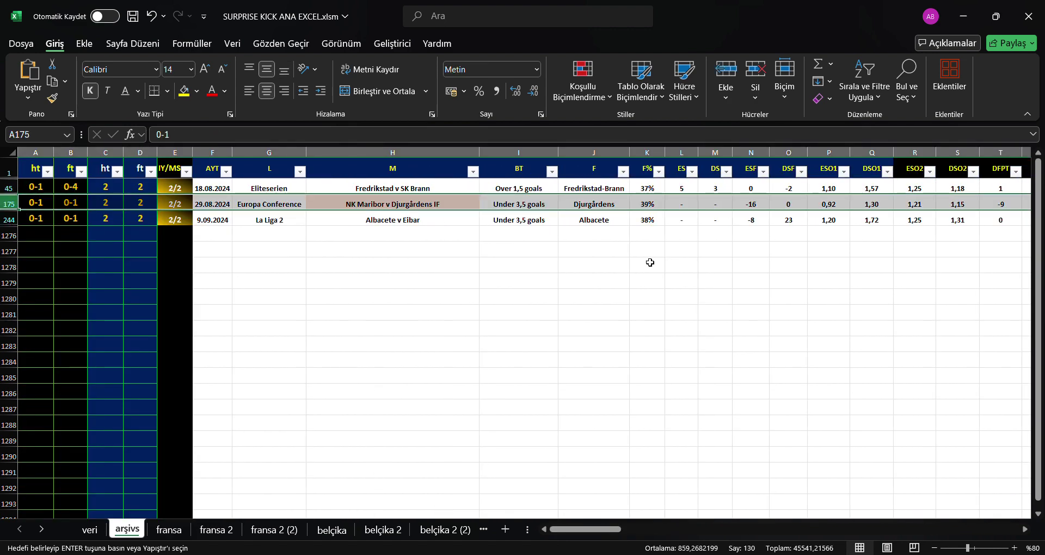
{"action": "left_click", "coordinate": [655, 220]}
{"action": "left_click", "coordinate": [653, 207]}
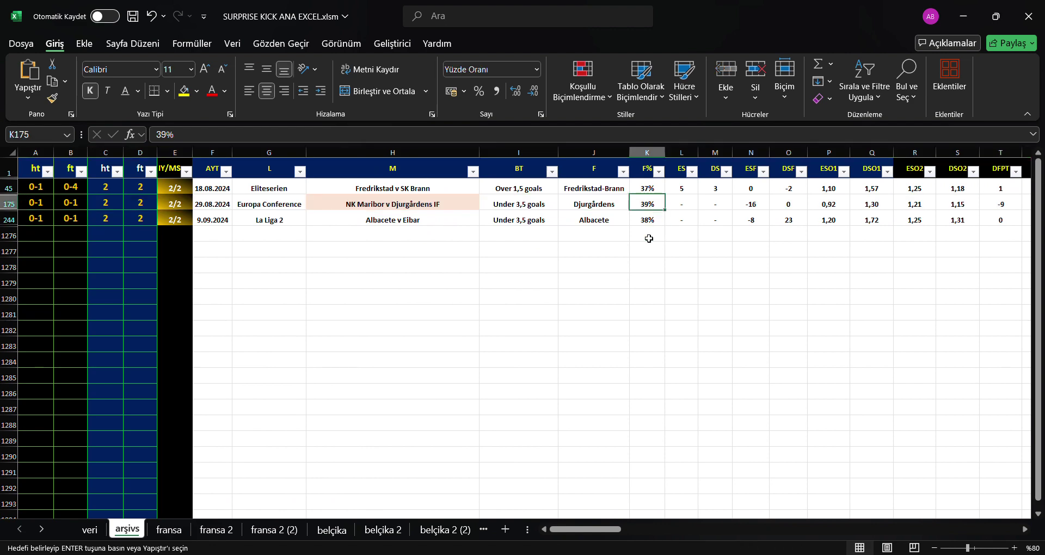
{"action": "key", "text": "Up"}
{"action": "key", "text": "Left"}
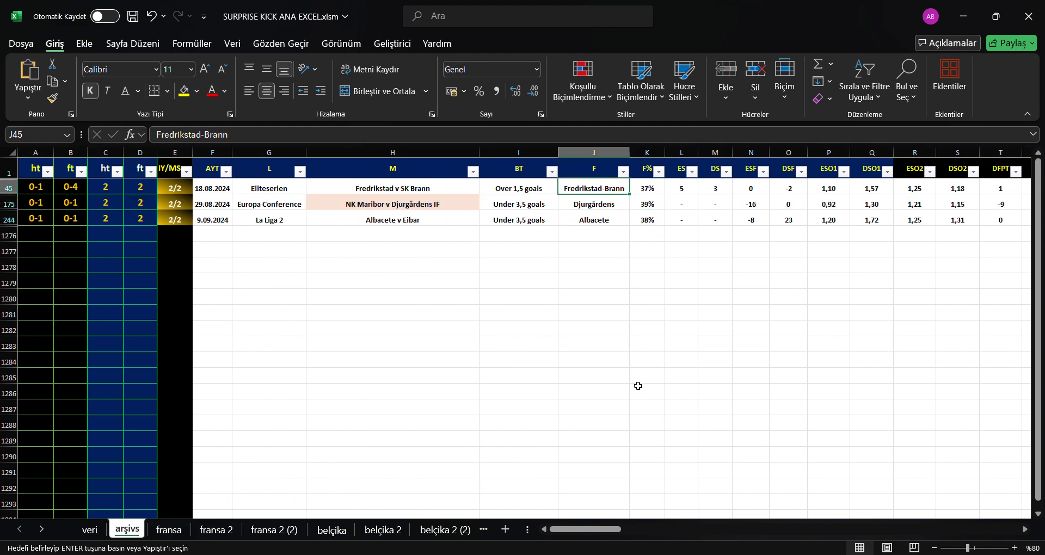
{"action": "left_click_drag", "start_coordinate": [582, 530], "coordinate": [586, 531]}
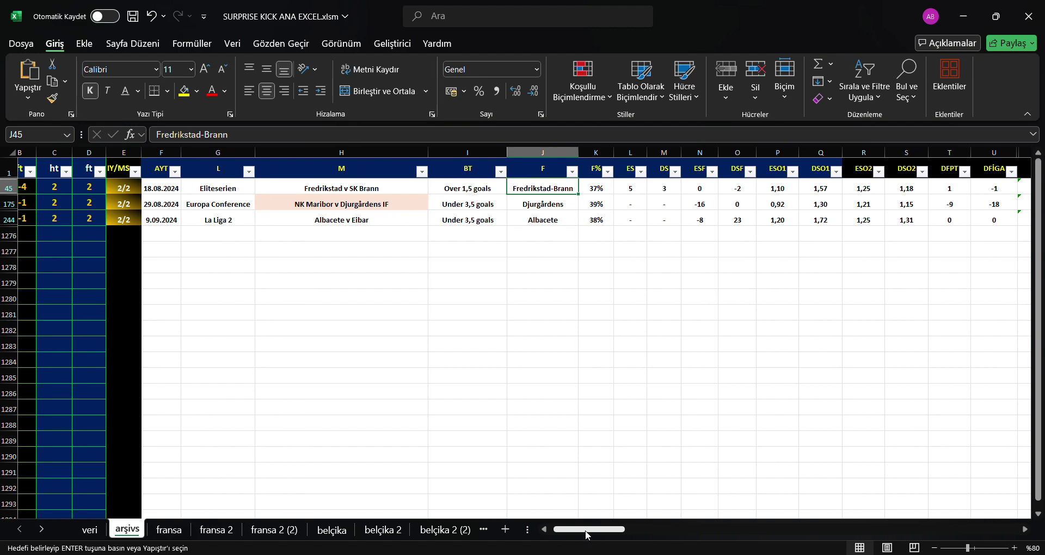
{"action": "left_click_drag", "start_coordinate": [467, 205], "coordinate": [57, 223]}
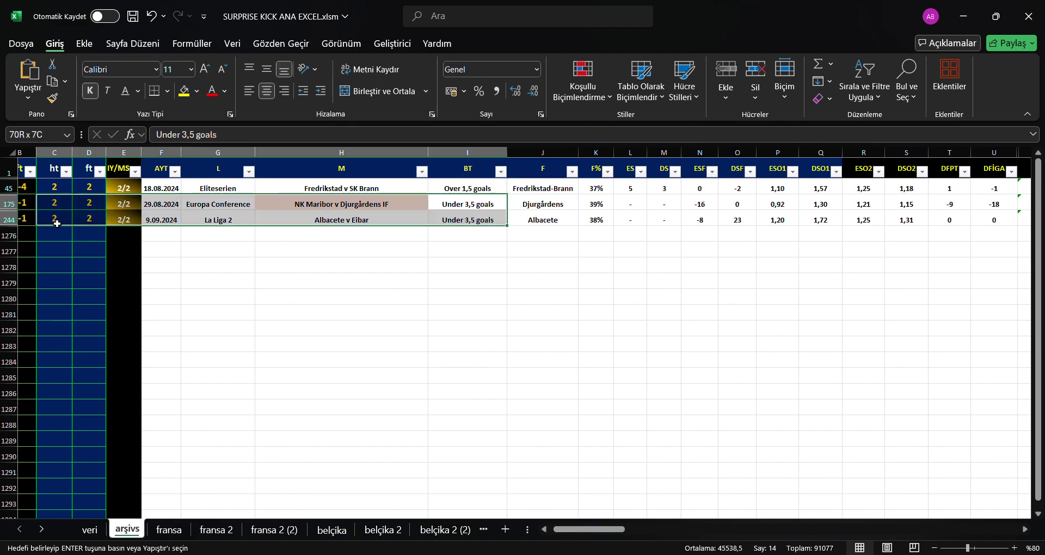
{"action": "left_click", "coordinate": [468, 190]}
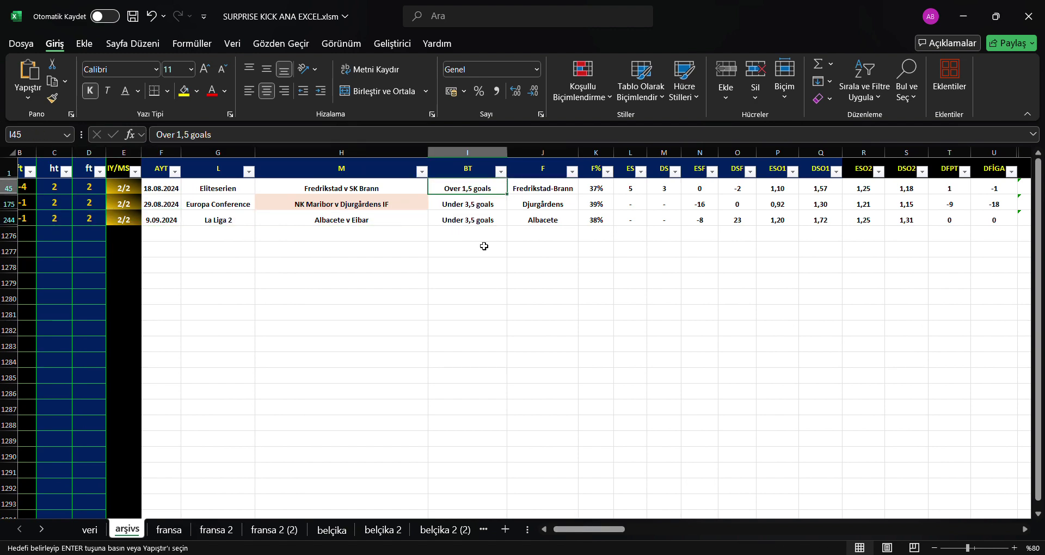
{"action": "left_click_drag", "start_coordinate": [468, 205], "coordinate": [95, 218]}
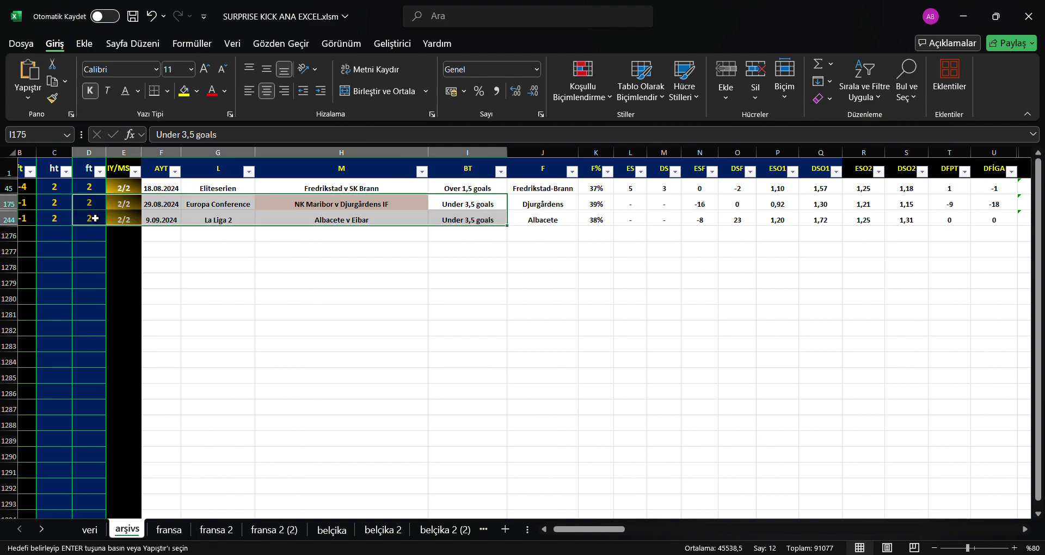
{"action": "left_click_drag", "start_coordinate": [593, 529], "coordinate": [754, 520]}
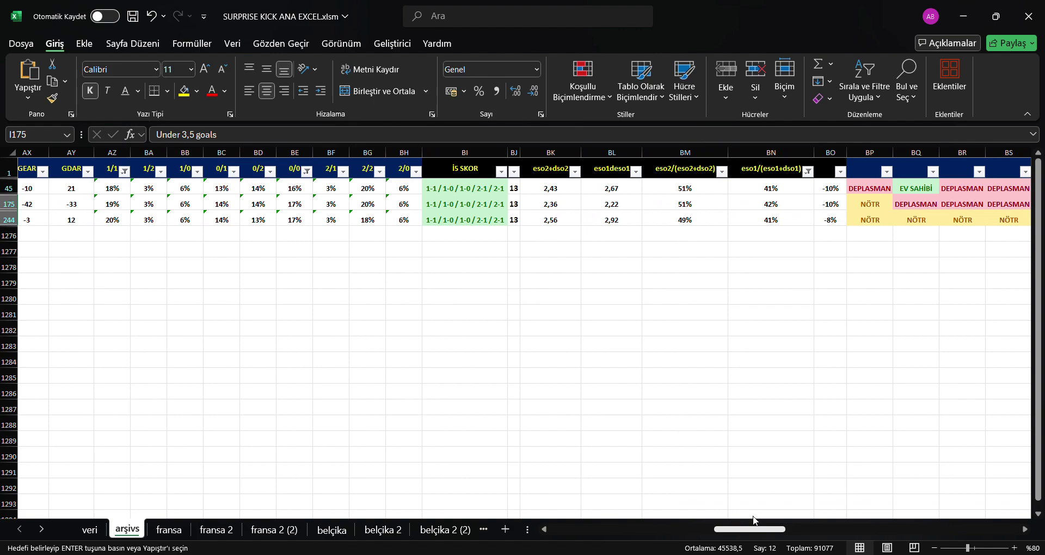
{"action": "left_click_drag", "start_coordinate": [753, 520], "coordinate": [618, 514]}
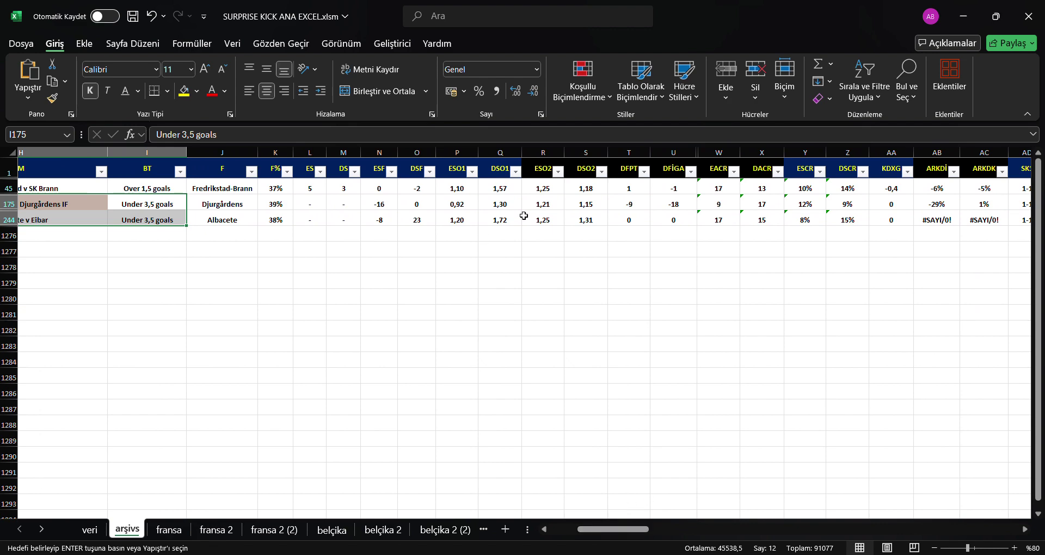
{"action": "left_click", "coordinate": [464, 222]}
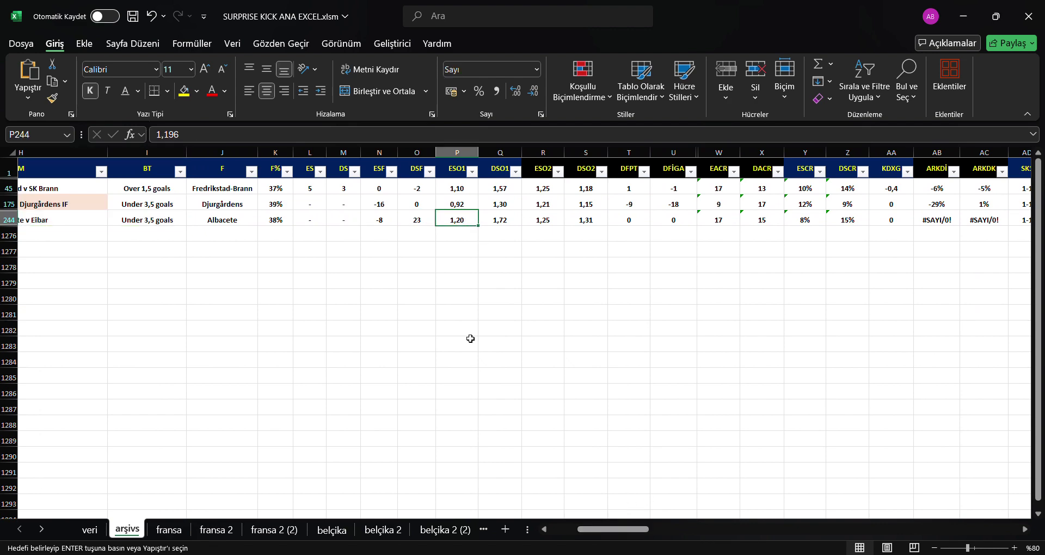
{"action": "left_click", "coordinate": [468, 191]}
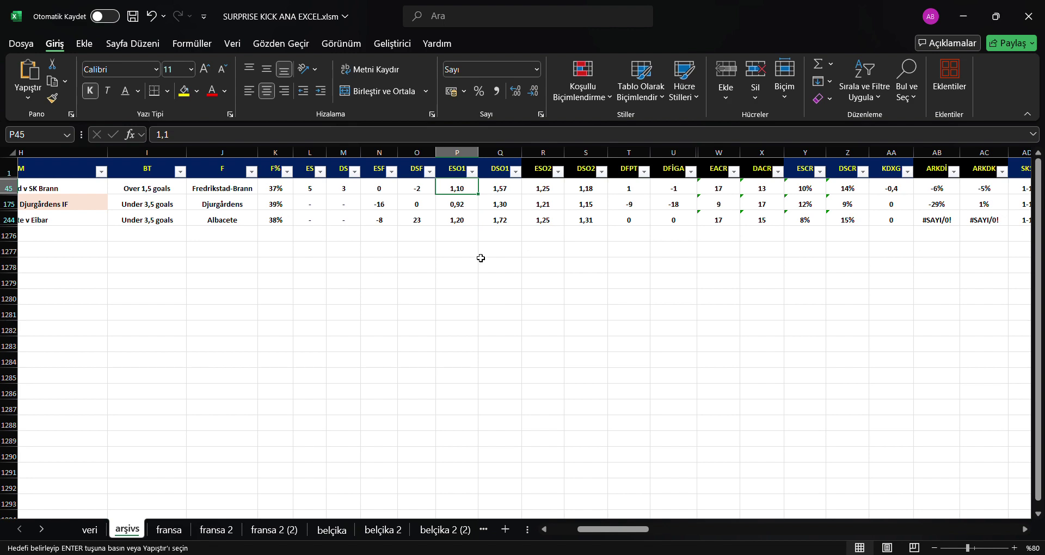
{"action": "left_click", "coordinate": [499, 220]}
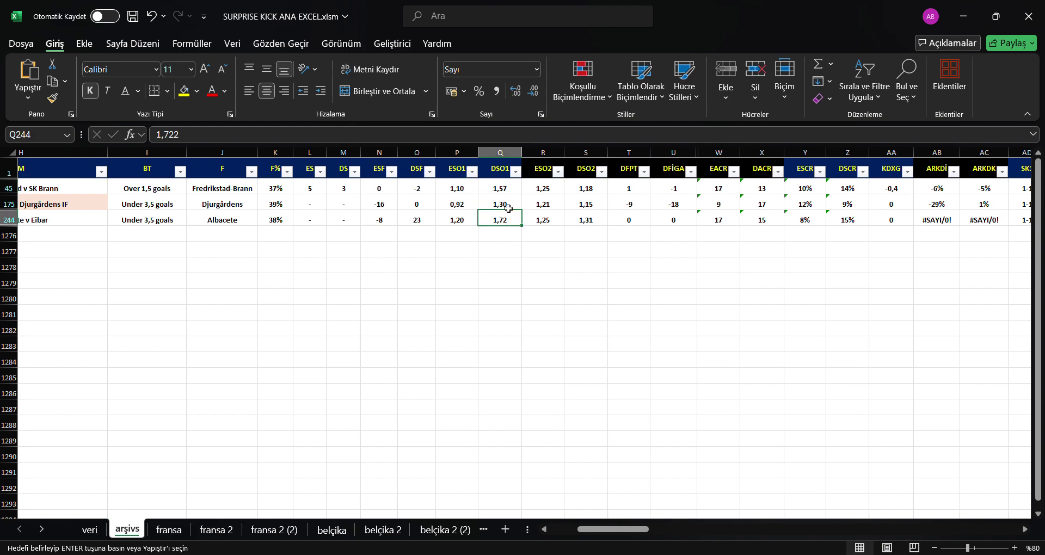
{"action": "key", "text": "Up"}
{"action": "key", "text": "Up"}
{"action": "scroll", "coordinate": [478, 507], "scroll_direction": "left", "scroll_amount": 3}
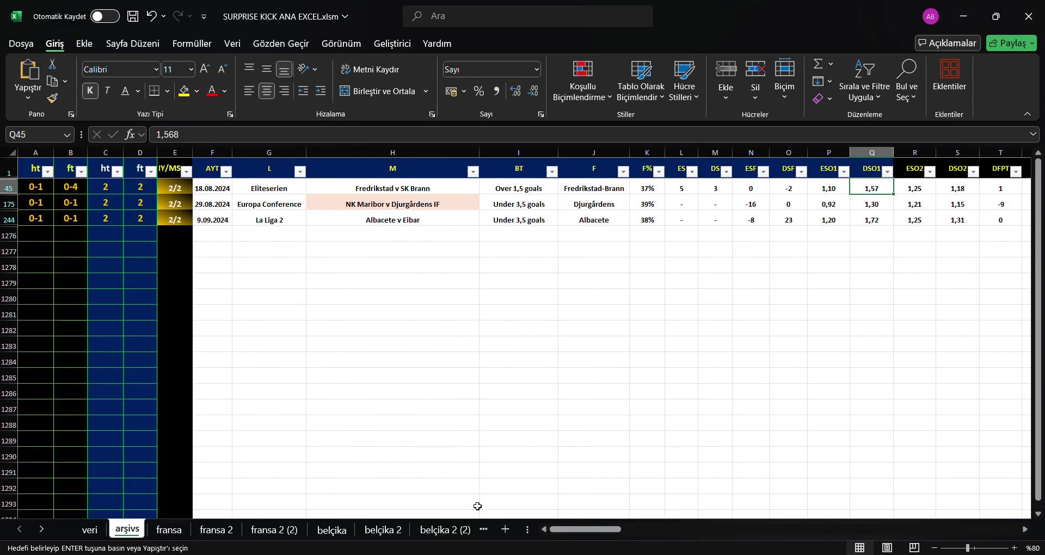
{"action": "left_click", "coordinate": [48, 190]}
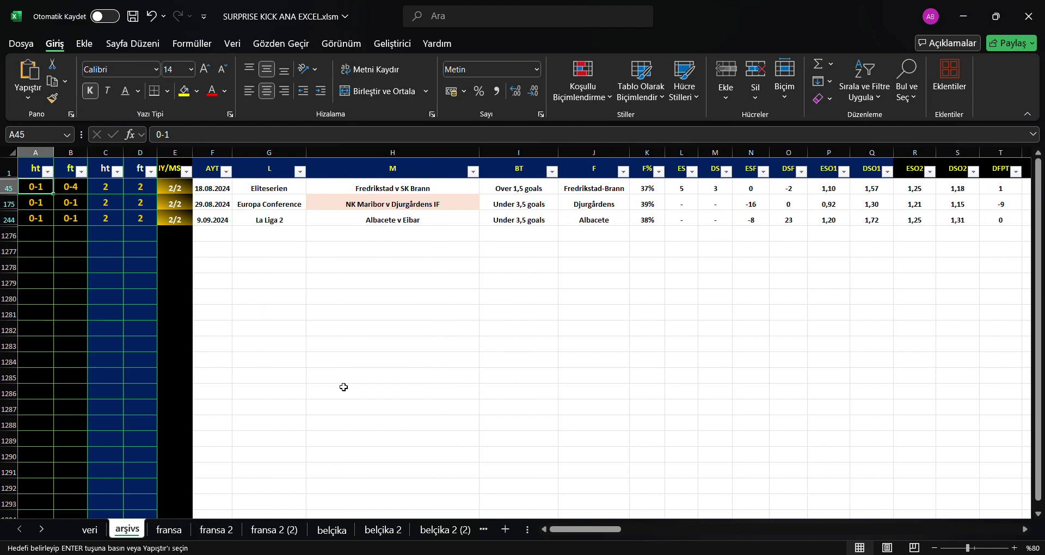
{"action": "left_click", "coordinate": [432, 207]}
{"action": "left_click", "coordinate": [593, 206]}
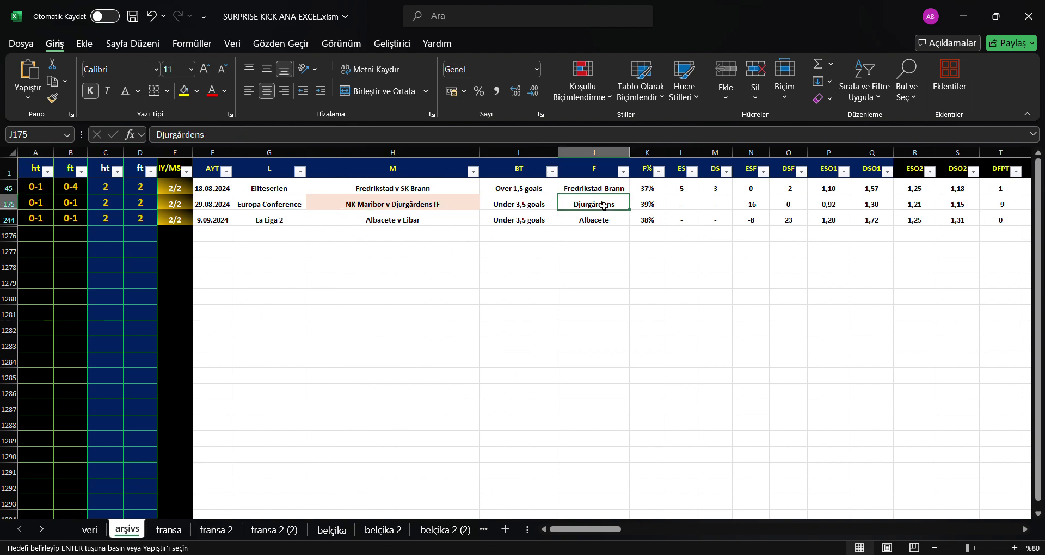
{"action": "left_click", "coordinate": [427, 220]}
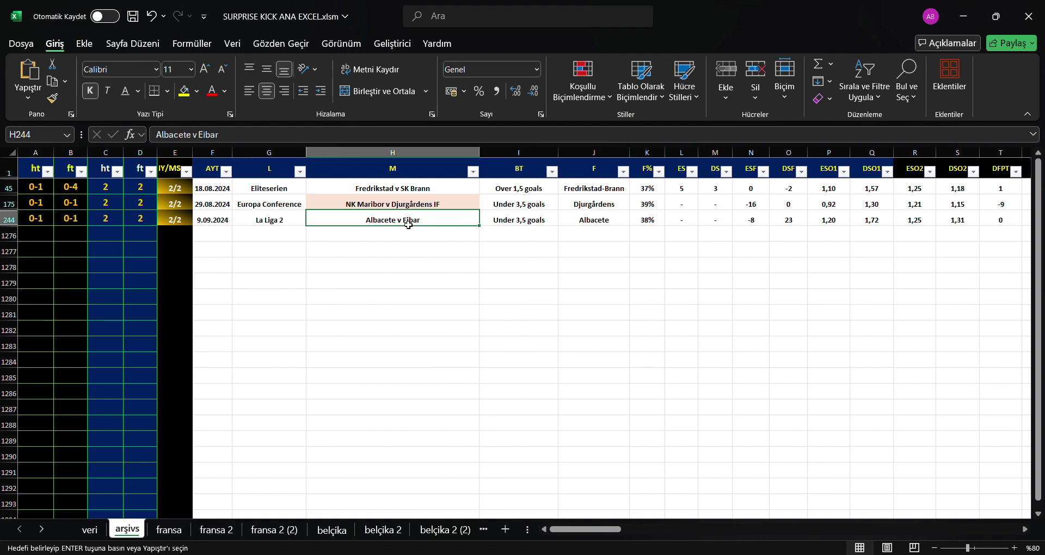
{"action": "left_click", "coordinate": [593, 220]}
{"action": "left_click_drag", "start_coordinate": [593, 220], "coordinate": [517, 220]}
{"action": "left_click", "coordinate": [521, 319]}
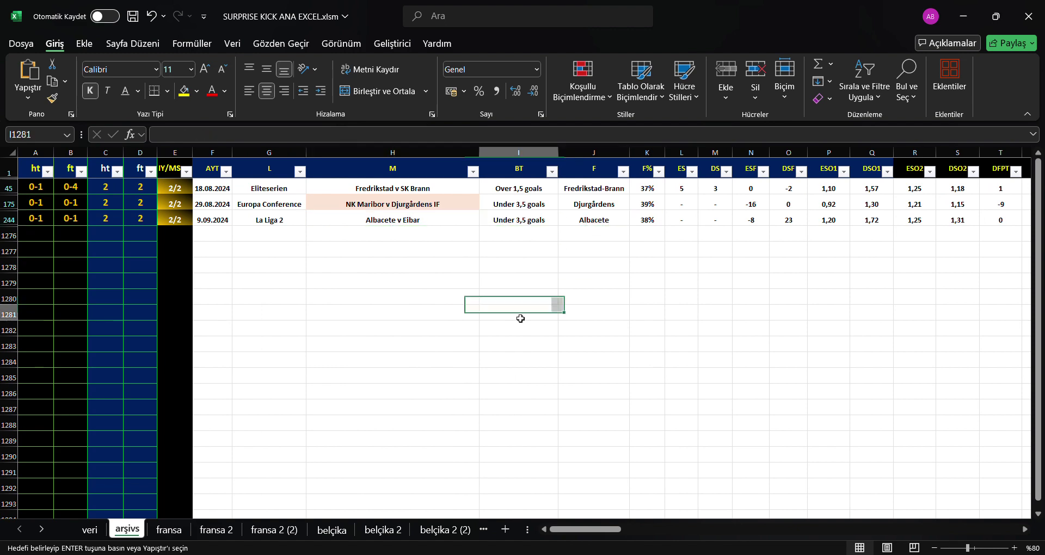
{"action": "left_click_drag", "start_coordinate": [424, 206], "coordinate": [596, 206]}
{"action": "left_click", "coordinate": [592, 305]}
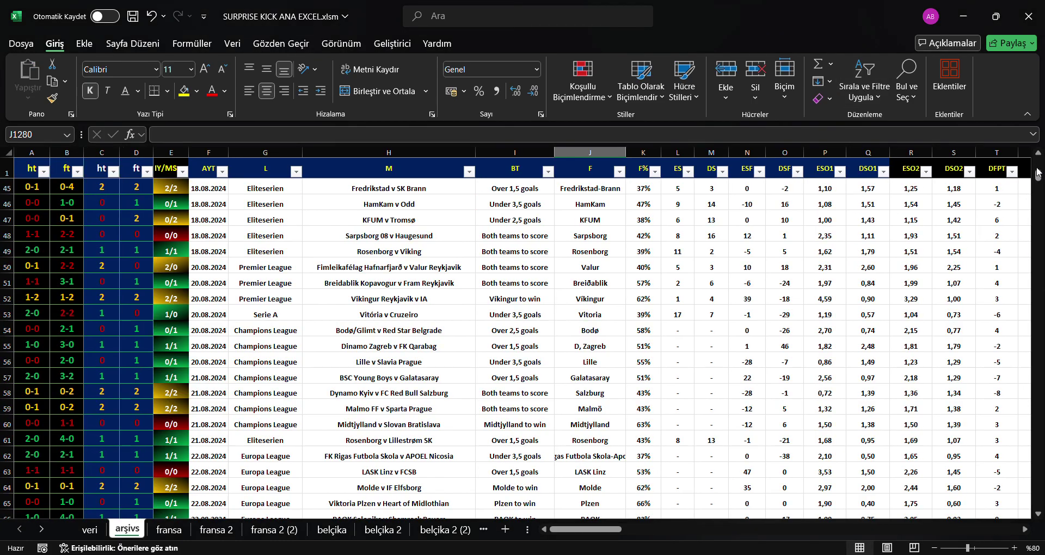
Select the Osasuna v Celta de Vigo row (201) and copy its full tüm skorlar score list.
{"action": "left_click_drag", "start_coordinate": [1034, 173], "coordinate": [1034, 226]}
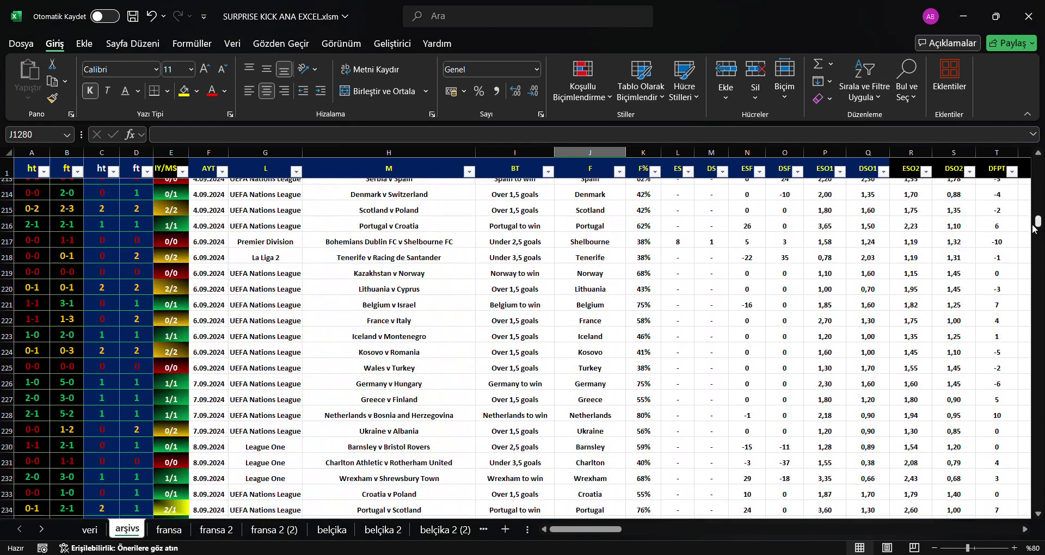
{"action": "scroll", "coordinate": [14, 241], "scroll_direction": "up", "scroll_amount": 1}
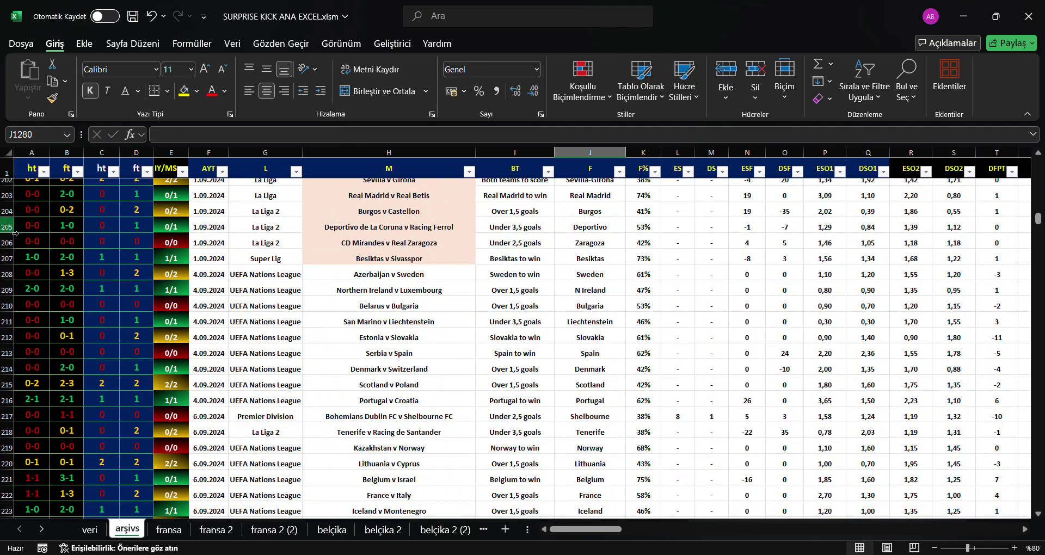
{"action": "scroll", "coordinate": [13, 241], "scroll_direction": "up", "scroll_amount": 1}
{"action": "left_click", "coordinate": [6, 211]}
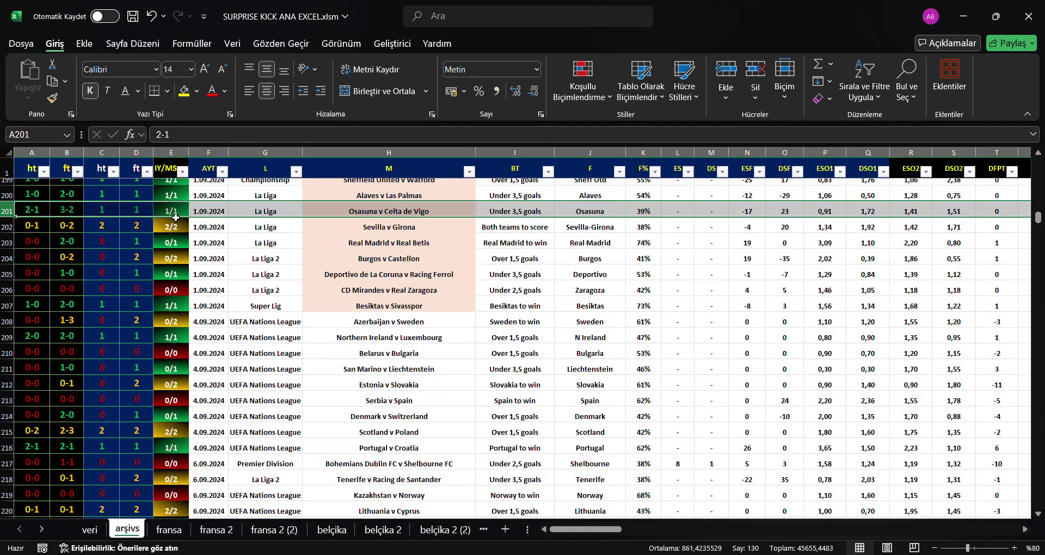
{"action": "left_click_drag", "start_coordinate": [616, 529], "coordinate": [916, 531]}
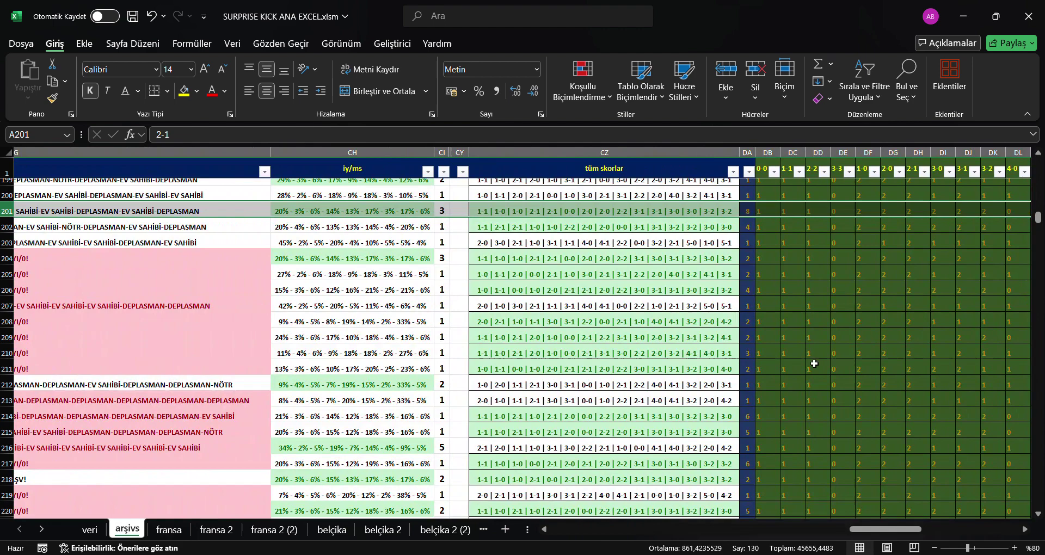
{"action": "left_click", "coordinate": [713, 213]}
{"action": "key", "text": "ctrl+c"}
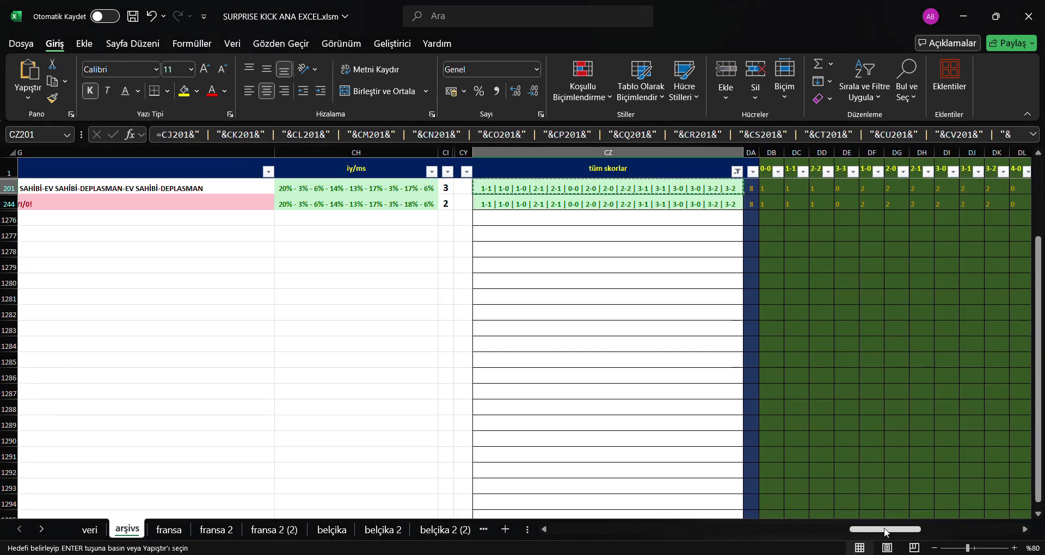
Return to column A and select the Osasuna v Celta de Vigo row among the filtered matches.
{"action": "left_click_drag", "start_coordinate": [887, 529], "coordinate": [746, 520]}
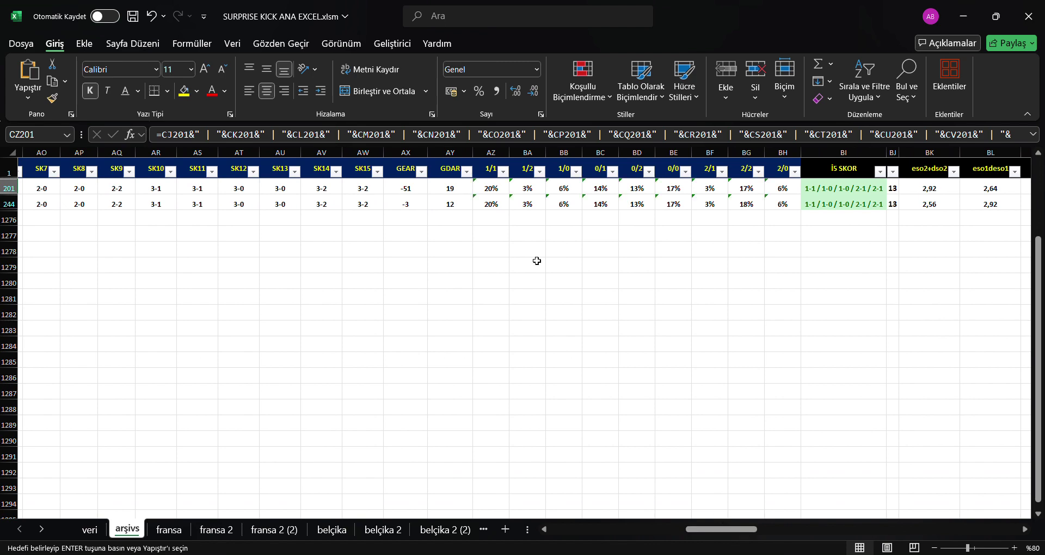
{"action": "left_click", "coordinate": [9, 188]}
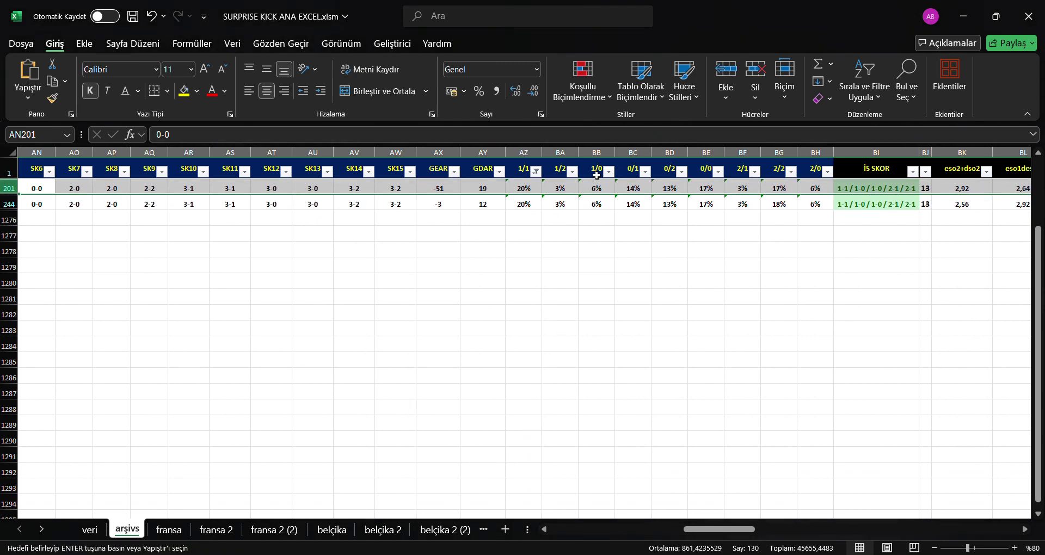
{"action": "scroll", "coordinate": [614, 259], "scroll_direction": "up", "scroll_amount": 2}
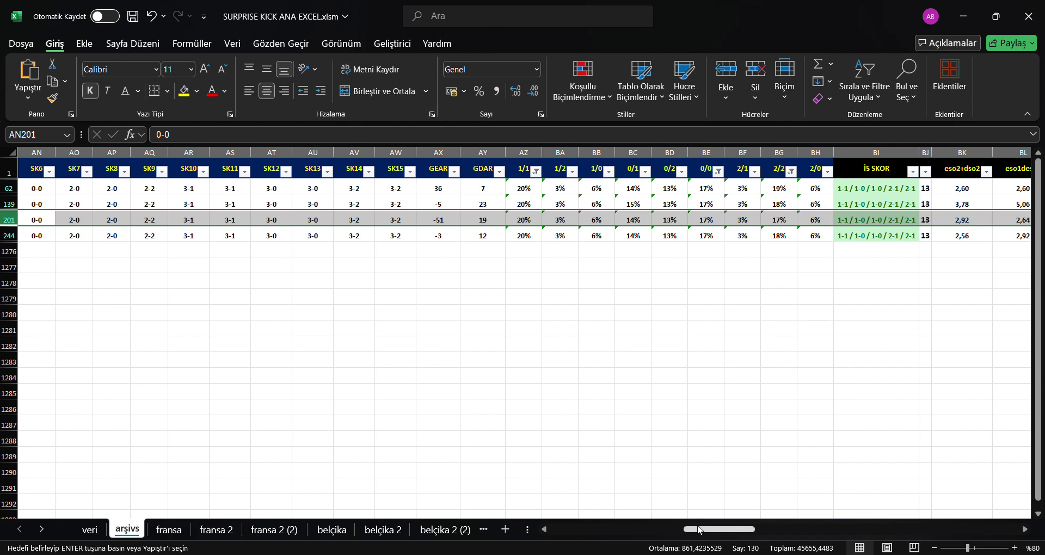
Compare the eso1 and eso2 ratio formulas of rows 62, 139 and 201.
{"action": "left_click_drag", "start_coordinate": [700, 531], "coordinate": [376, 504]}
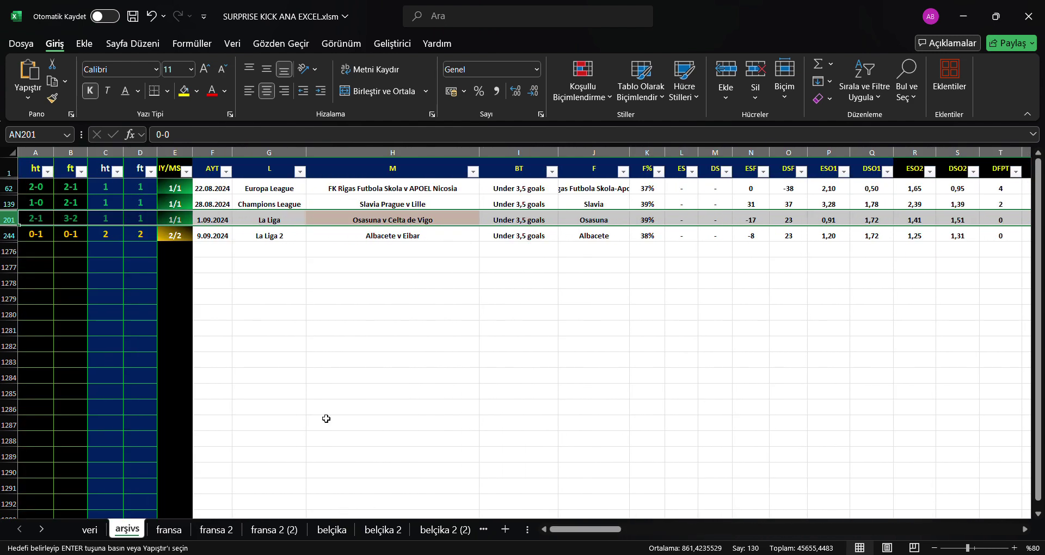
{"action": "left_click_drag", "start_coordinate": [36, 187], "coordinate": [756, 205]}
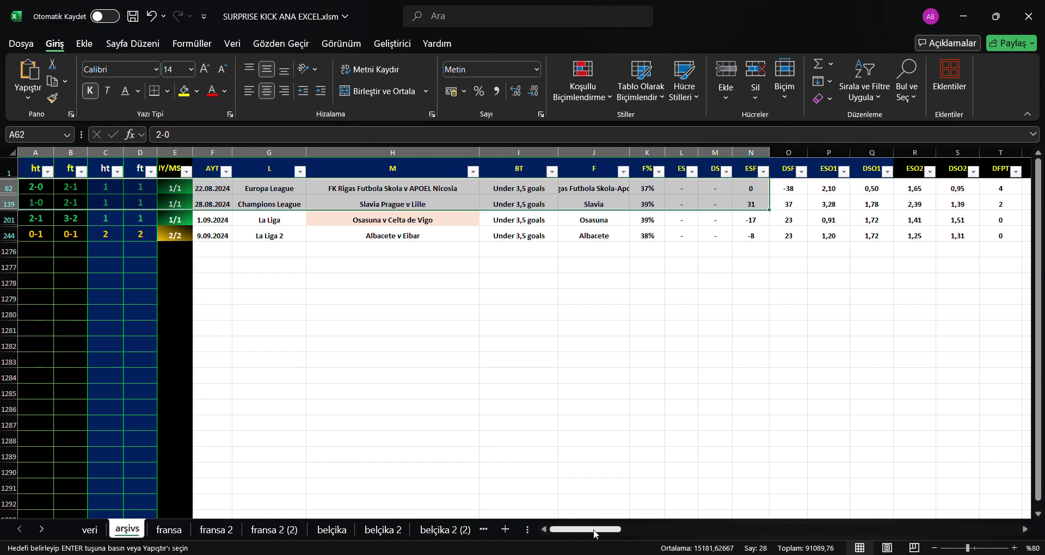
{"action": "mouse_move", "coordinate": [596, 533]}
{"action": "left_mouse_down"}
{"action": "mouse_move", "coordinate": [790, 529]}
{"action": "mouse_move", "coordinate": [769, 529]}
{"action": "left_mouse_up"}
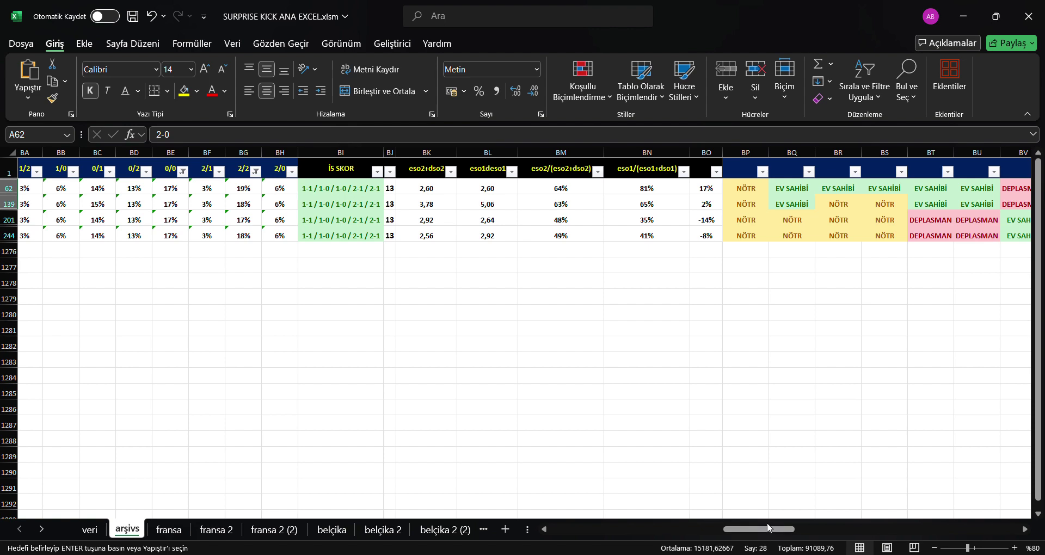
{"action": "left_click", "coordinate": [563, 222]}
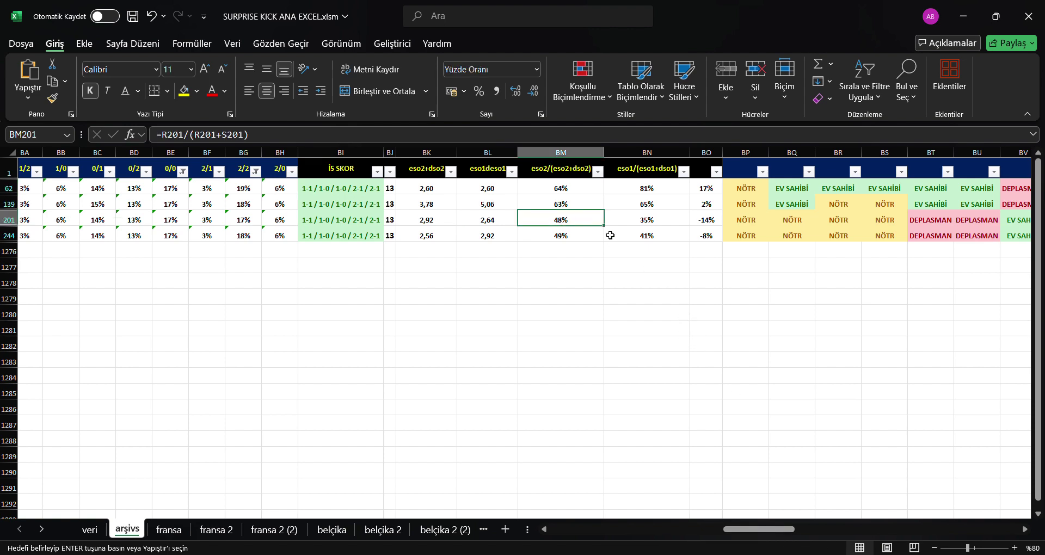
{"action": "left_click_drag", "start_coordinate": [576, 193], "coordinate": [575, 213]}
{"action": "left_click", "coordinate": [646, 220]}
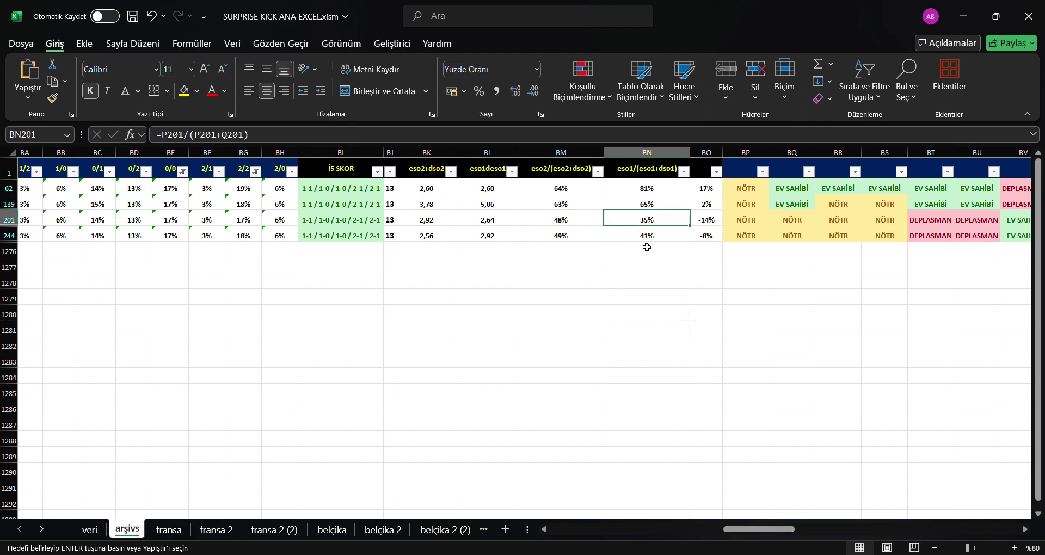
{"action": "left_click_drag", "start_coordinate": [660, 204], "coordinate": [660, 189]}
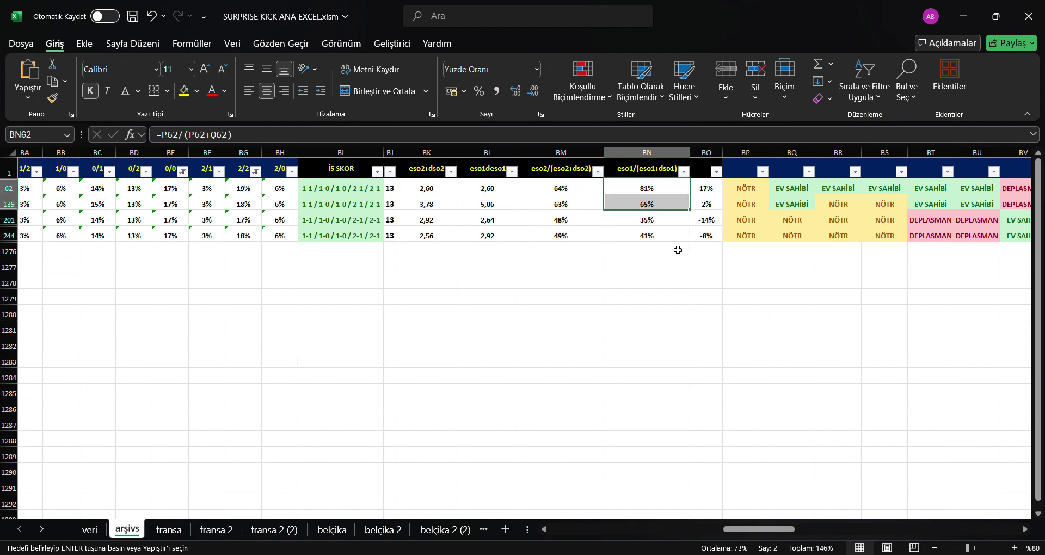
{"action": "left_click", "coordinate": [683, 265]}
Compare the top matches' bet types, select the Albacete v Eibar row and clear all filters.
{"action": "left_click_drag", "start_coordinate": [759, 529], "coordinate": [585, 529]}
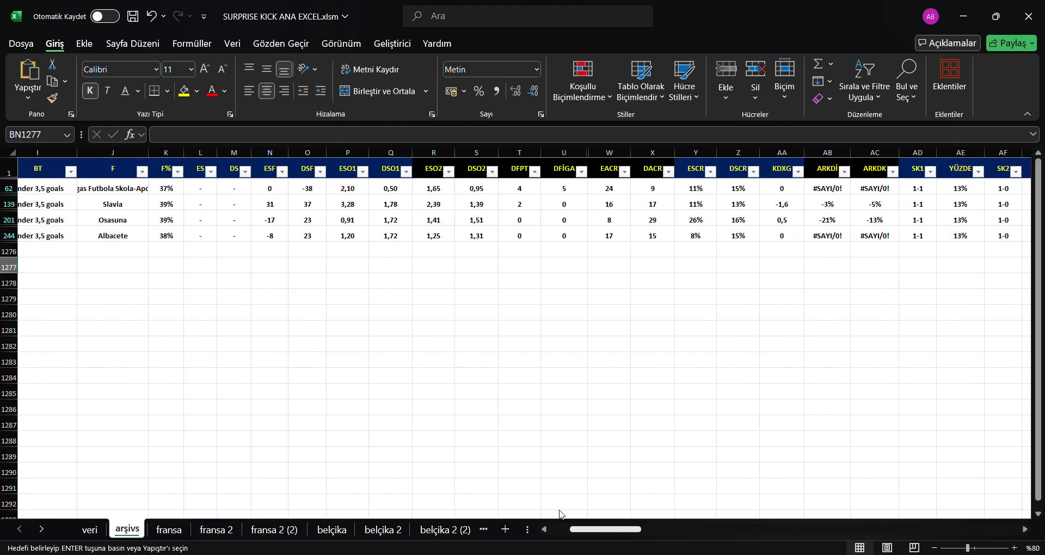
{"action": "left_click", "coordinate": [362, 222]}
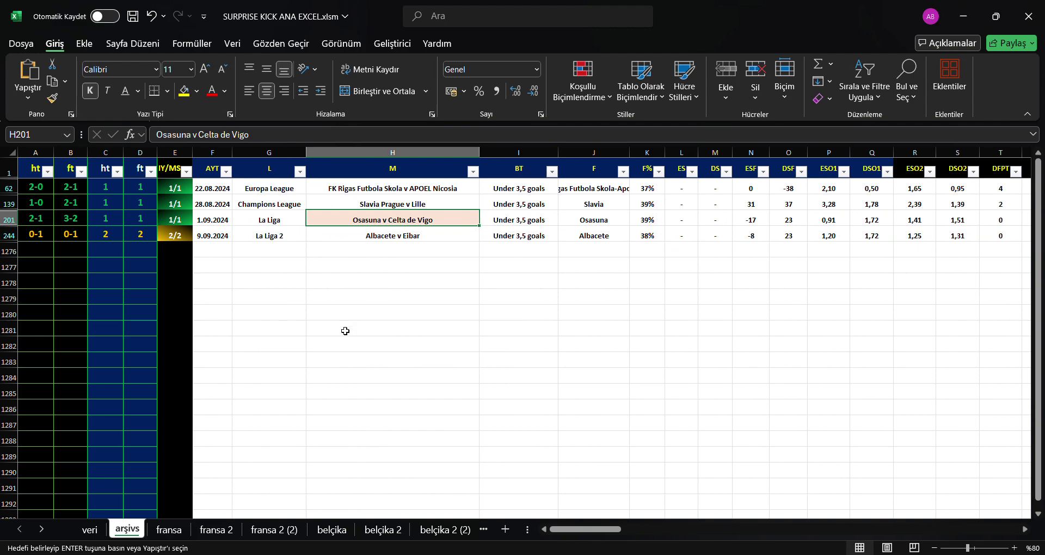
{"action": "left_click", "coordinate": [535, 191]}
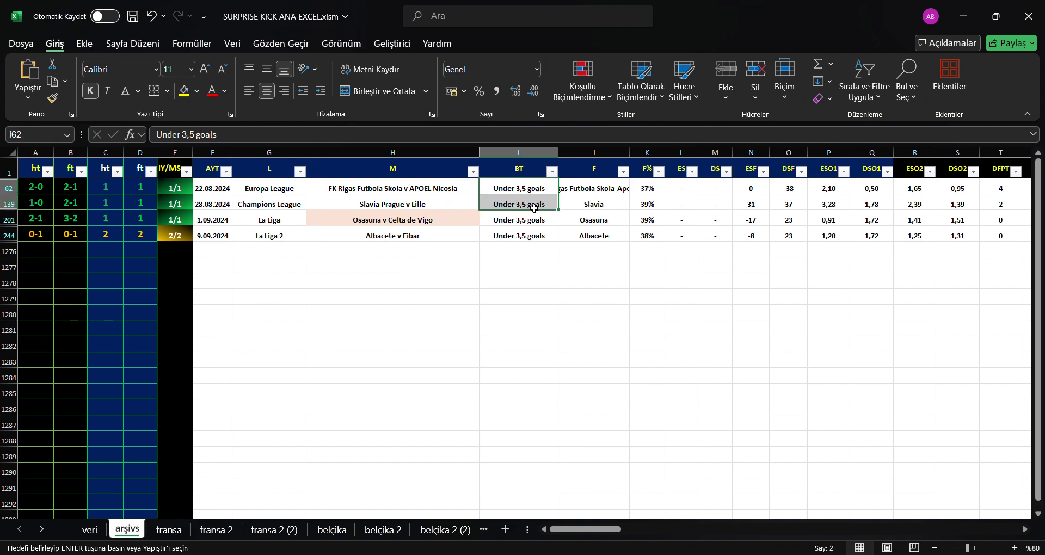
{"action": "left_click", "coordinate": [681, 280]}
{"action": "left_click", "coordinate": [9, 235]}
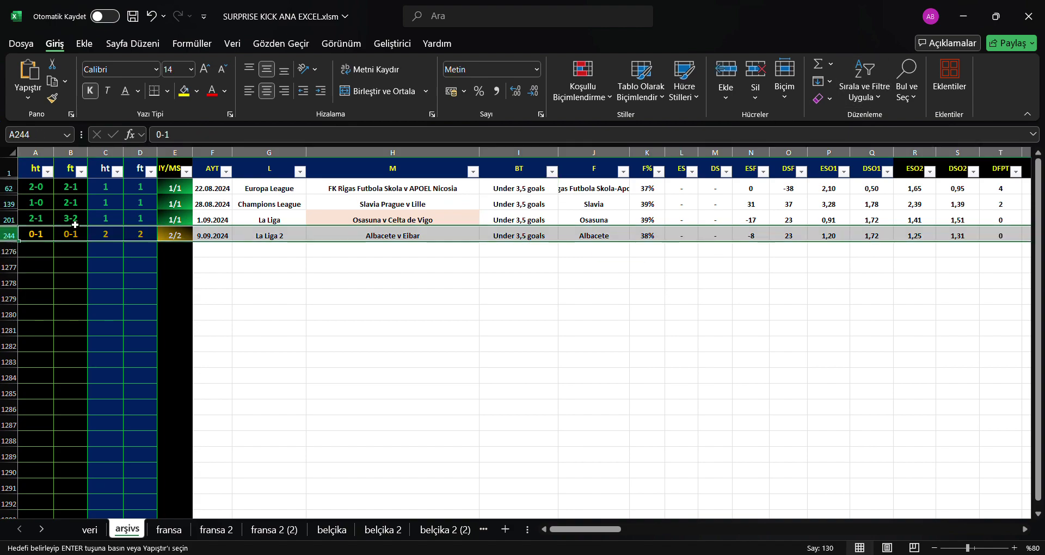
{"action": "left_click", "coordinate": [864, 92]}
{"action": "left_click", "coordinate": [882, 180]}
Copy row 244's full tüm skorlar score list from cell CZ244.
{"action": "scroll", "coordinate": [1006, 258], "scroll_direction": "down", "scroll_amount": 5}
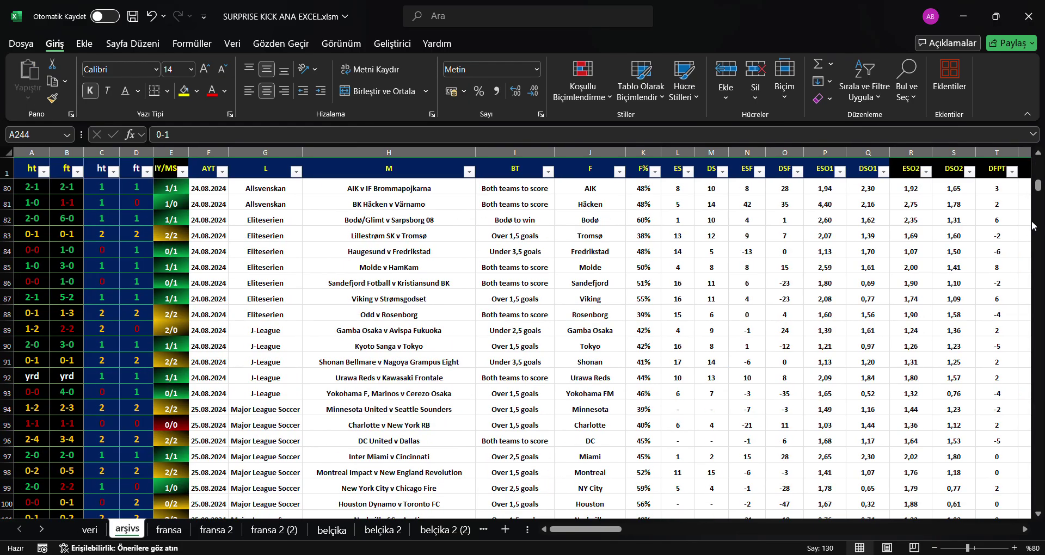
{"action": "scroll", "coordinate": [1006, 258], "scroll_direction": "down", "scroll_amount": 15}
{"action": "scroll", "coordinate": [1007, 258], "scroll_direction": "down", "scroll_amount": 20}
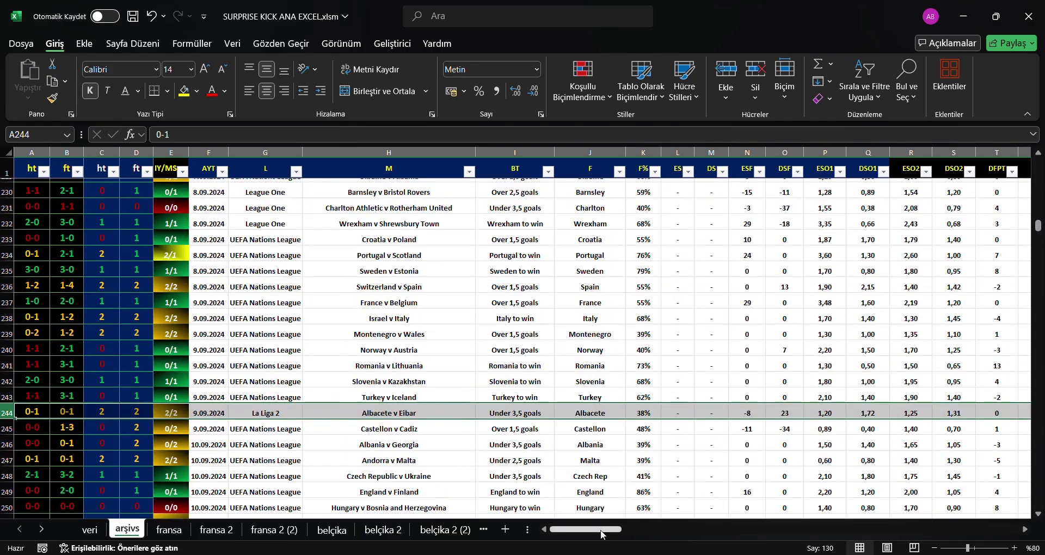
{"action": "left_click_drag", "start_coordinate": [585, 529], "coordinate": [881, 506]}
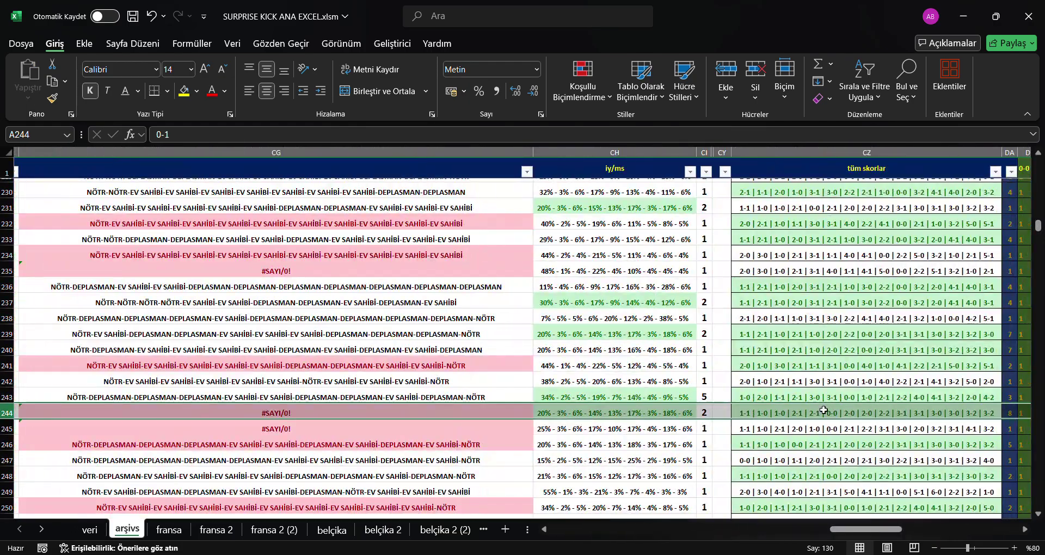
{"action": "left_click", "coordinate": [823, 412]}
{"action": "key", "text": "ctrl+c"}
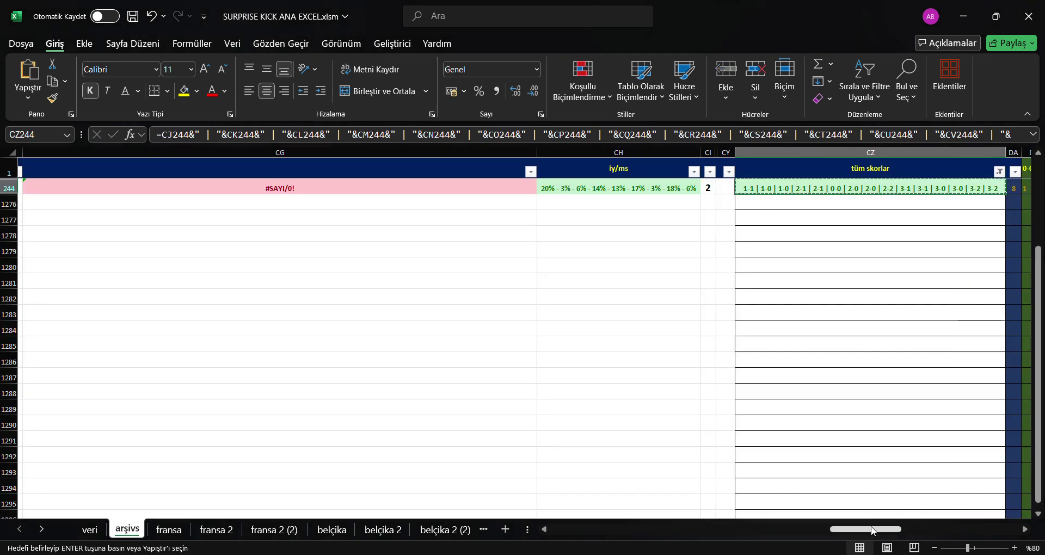
{"action": "left_click_drag", "start_coordinate": [872, 530], "coordinate": [722, 524]}
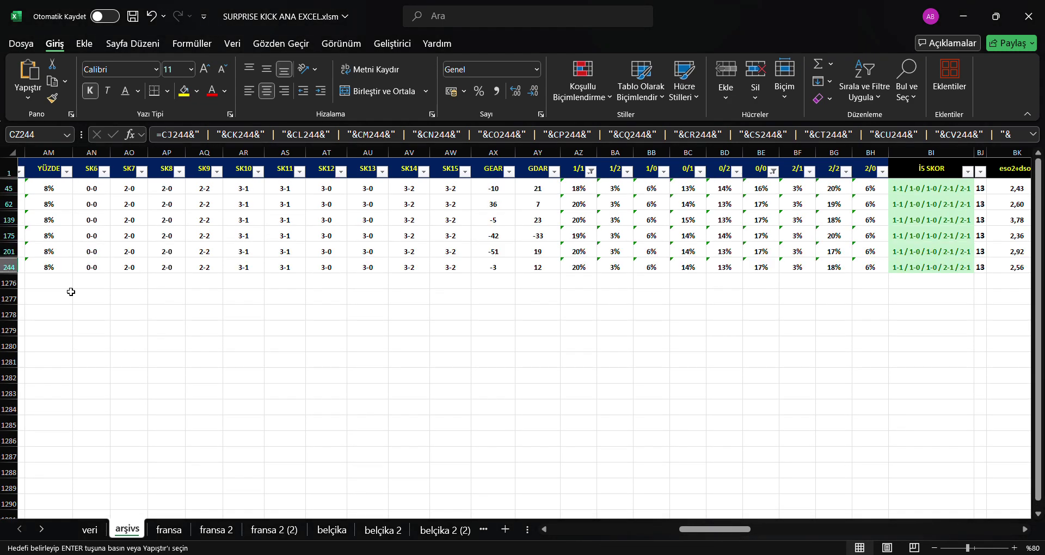
Select the Albacete v Eibar row, then the earlier matching matches in rows 62 to 201.
{"action": "left_click", "coordinate": [9, 267]}
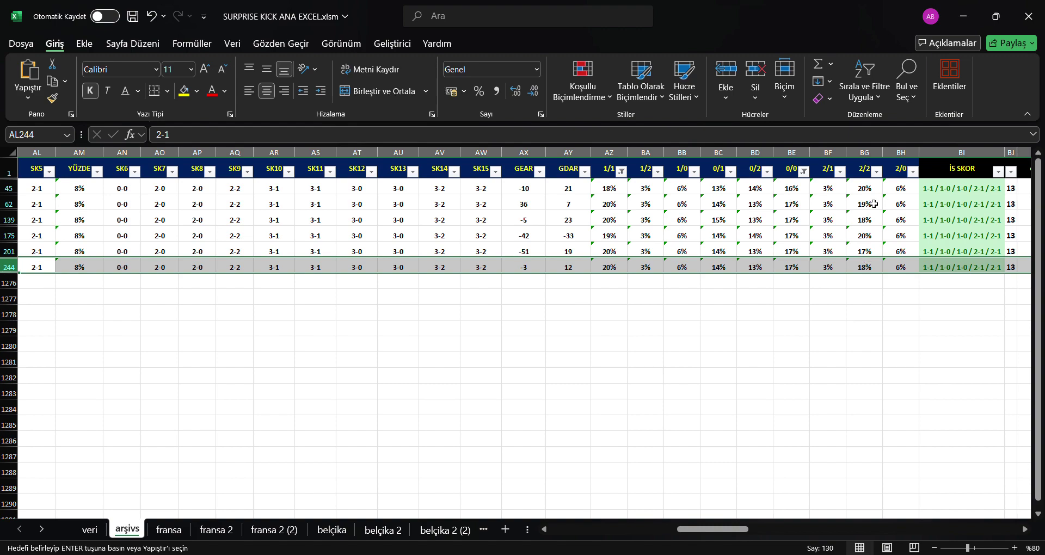
{"action": "left_click_drag", "start_coordinate": [717, 529], "coordinate": [538, 531]}
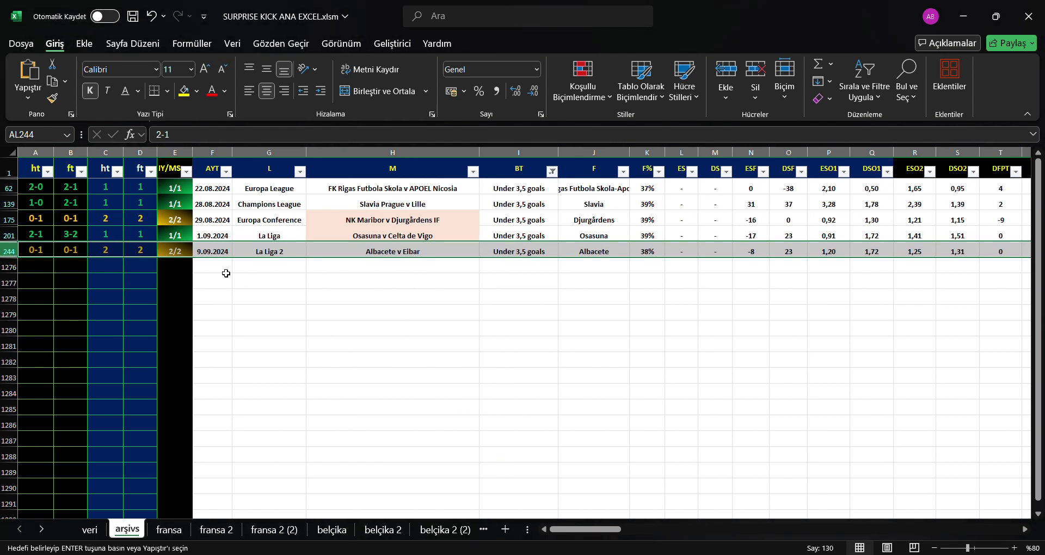
{"action": "left_click_drag", "start_coordinate": [35, 187], "coordinate": [647, 238]}
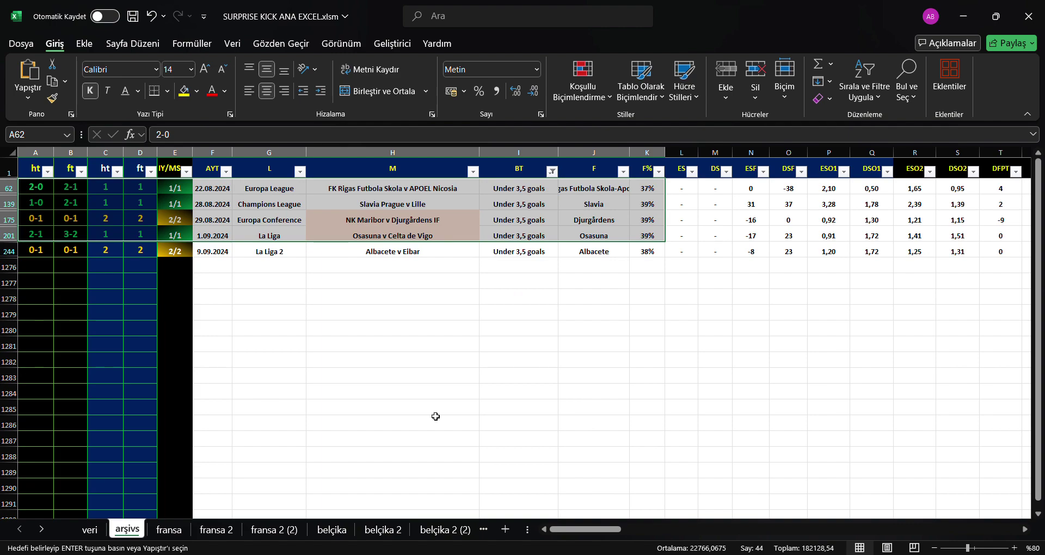
Scroll to the DSO1 column (Q) and filter it to leave rows 175, 201 and 244.
{"action": "left_click_drag", "start_coordinate": [587, 530], "coordinate": [744, 522]}
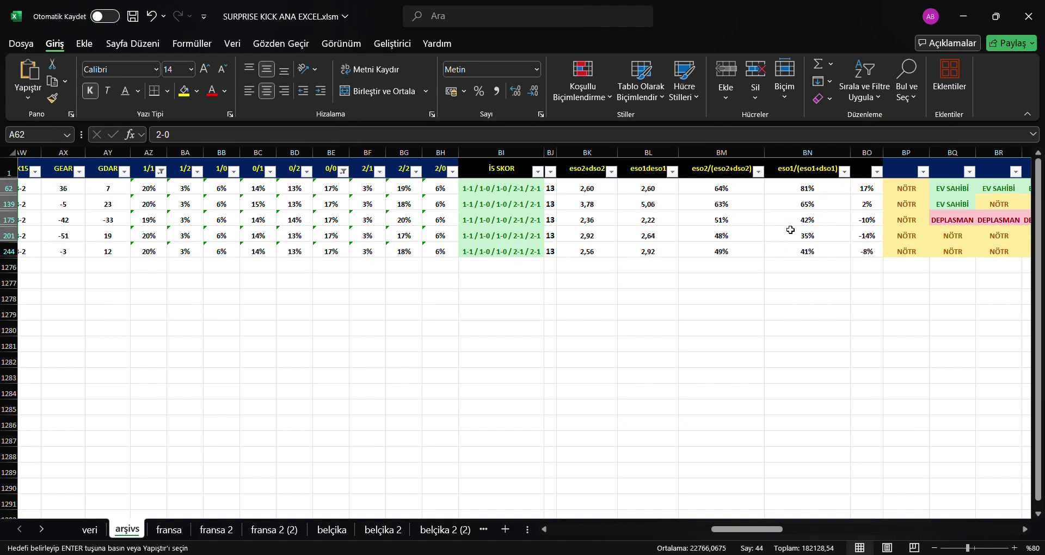
{"action": "left_click_drag", "start_coordinate": [721, 528], "coordinate": [589, 522]}
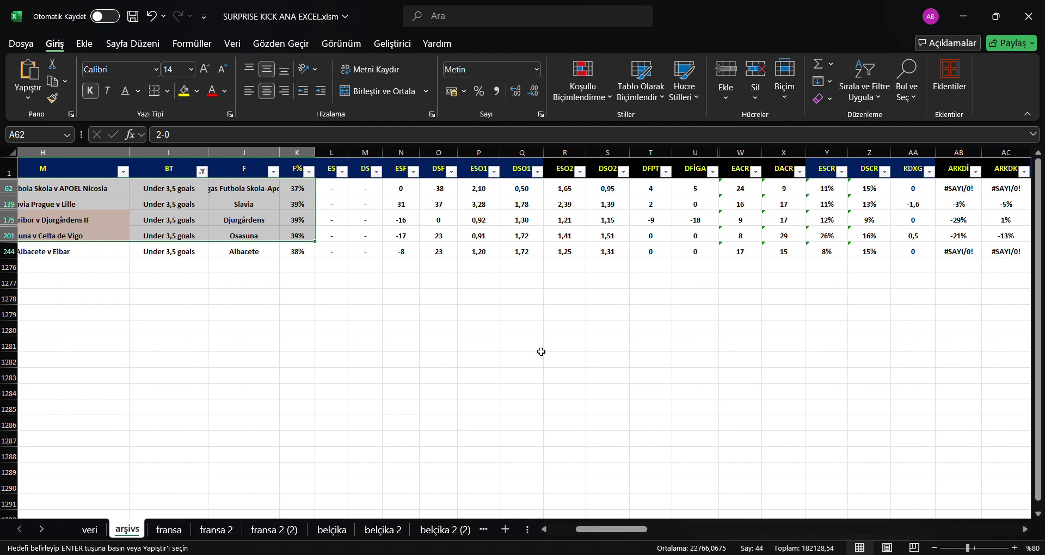
{"action": "mouse_move", "coordinate": [628, 529]}
{"action": "left_mouse_down"}
{"action": "mouse_move", "coordinate": [609, 536]}
{"action": "mouse_move", "coordinate": [628, 531]}
{"action": "left_mouse_up"}
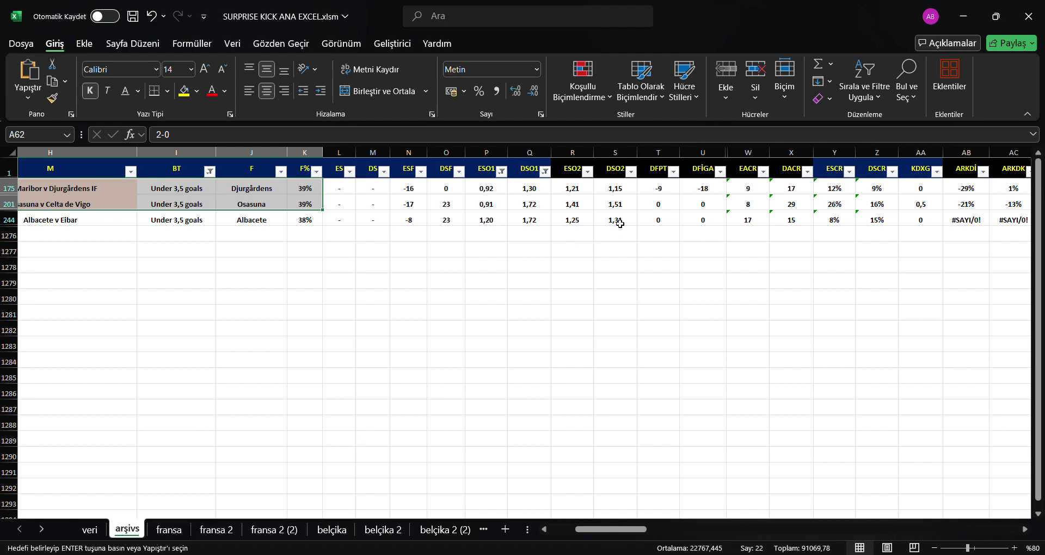
{"action": "left_click", "coordinate": [563, 531]}
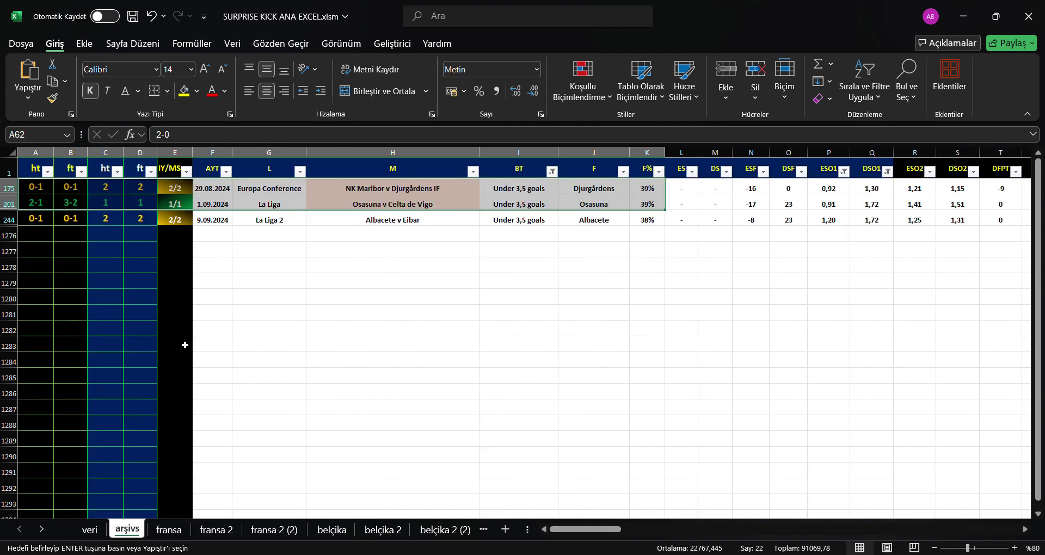
{"action": "left_click", "coordinate": [264, 256]}
{"action": "left_click_drag", "start_coordinate": [38, 190], "coordinate": [744, 203]}
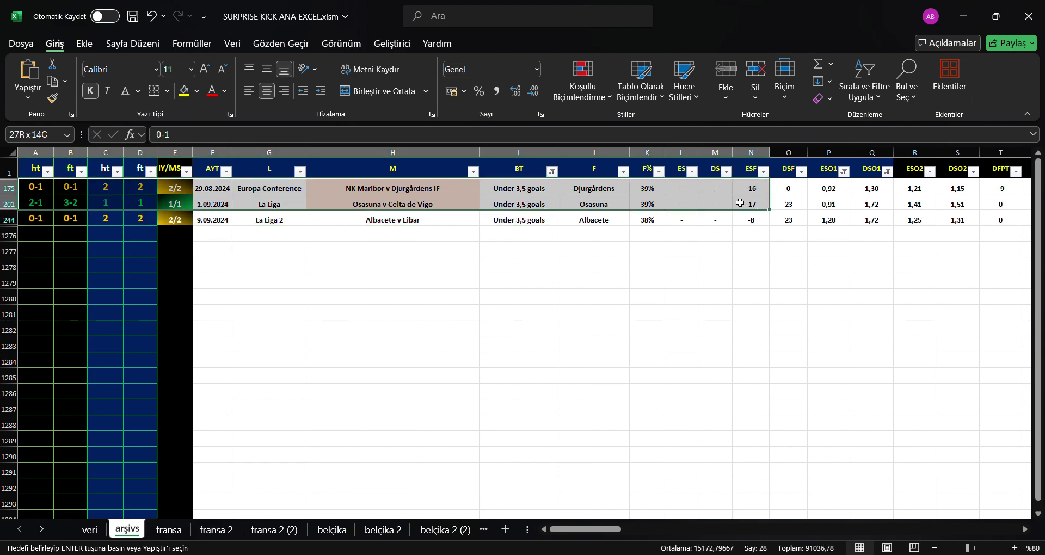
{"action": "left_click", "coordinate": [602, 251]}
{"action": "left_click", "coordinate": [593, 190]}
{"action": "left_click", "coordinate": [423, 190]}
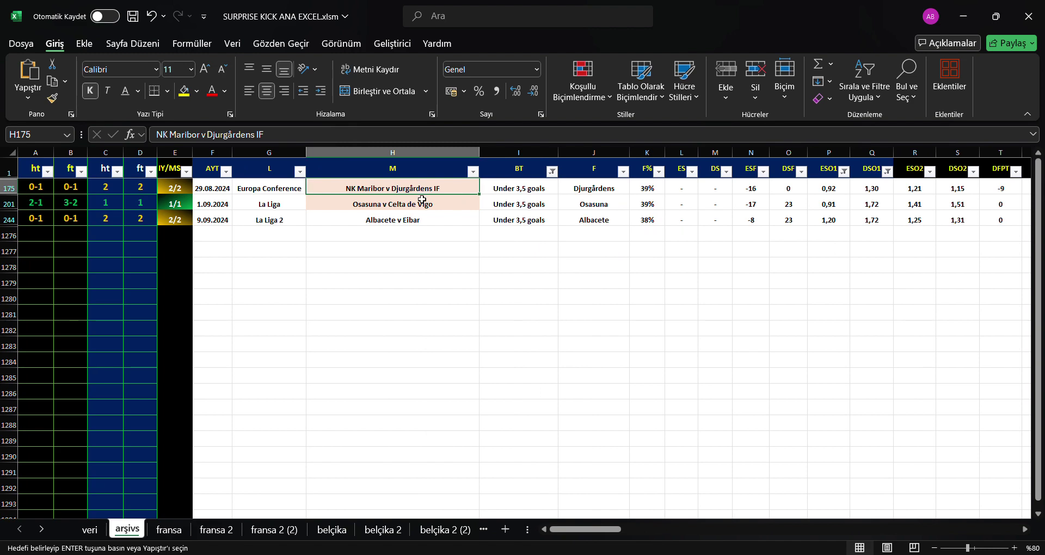
{"action": "left_click", "coordinate": [422, 199]}
{"action": "left_click", "coordinate": [591, 207]}
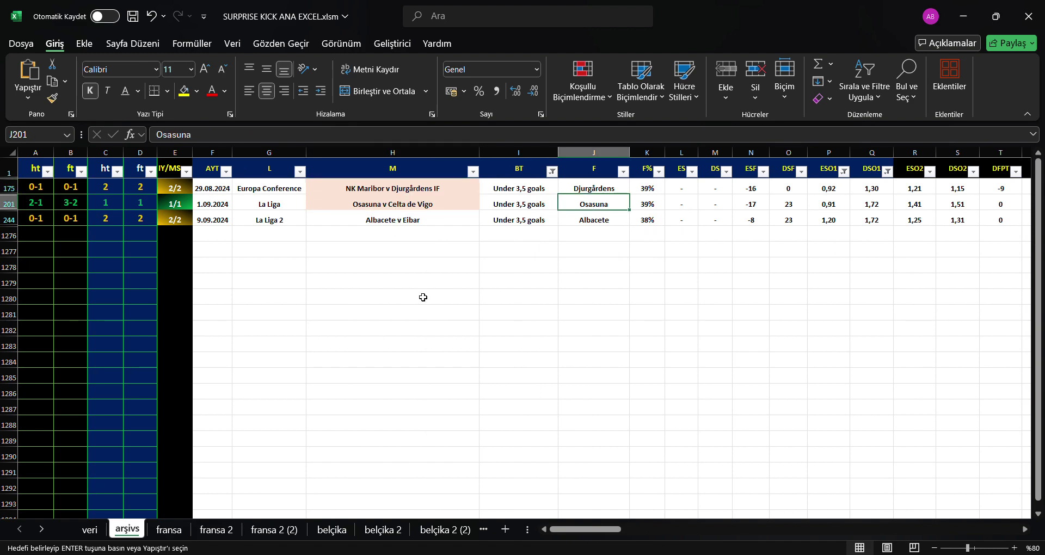
{"action": "left_click", "coordinate": [386, 220]}
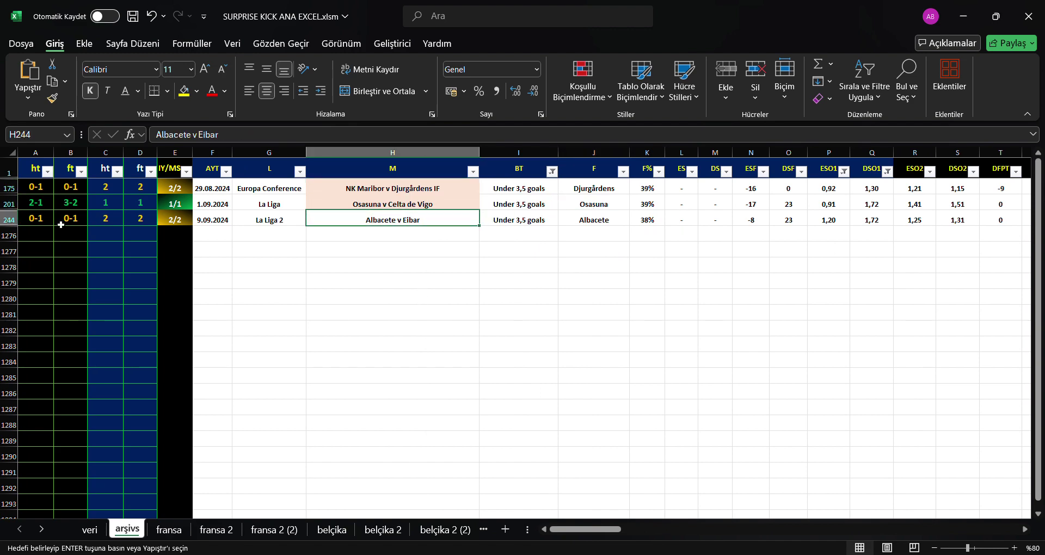
{"action": "left_click", "coordinate": [462, 348]}
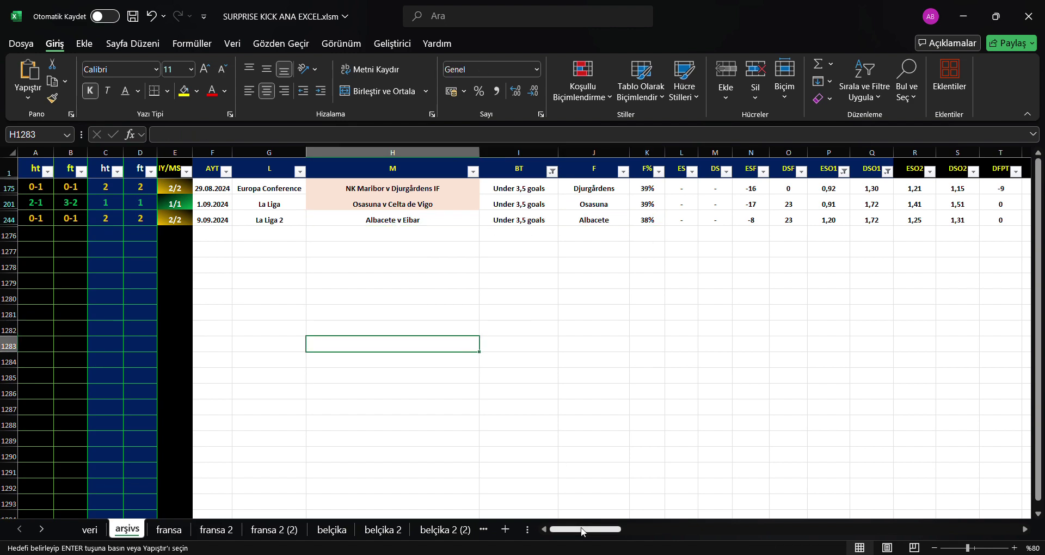
{"action": "mouse_move", "coordinate": [581, 529]}
{"action": "left_mouse_down"}
{"action": "mouse_move", "coordinate": [612, 531]}
{"action": "mouse_move", "coordinate": [523, 523]}
{"action": "mouse_move", "coordinate": [639, 531]}
{"action": "mouse_move", "coordinate": [600, 530]}
{"action": "left_mouse_up"}
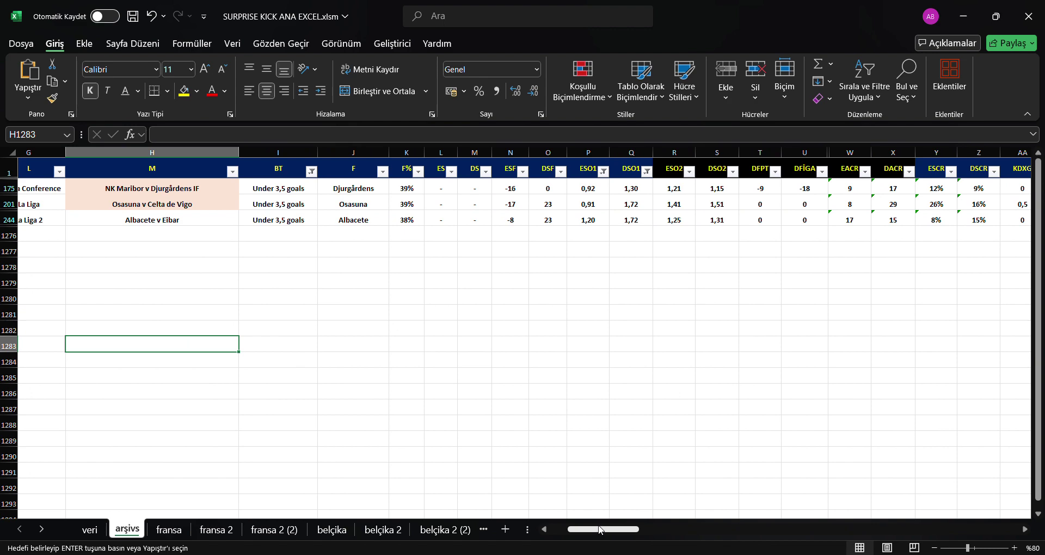
{"action": "left_click_drag", "start_coordinate": [600, 529], "coordinate": [738, 509]}
{"action": "left_click", "coordinate": [822, 216]}
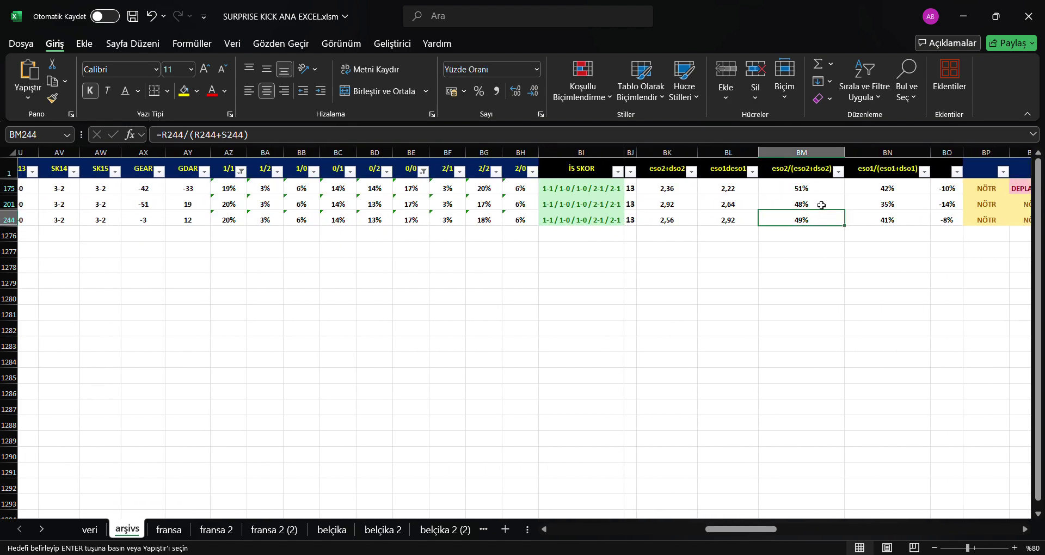
{"action": "key", "text": "Up"}
{"action": "key", "text": "Up"}
{"action": "left_click", "coordinate": [890, 222]}
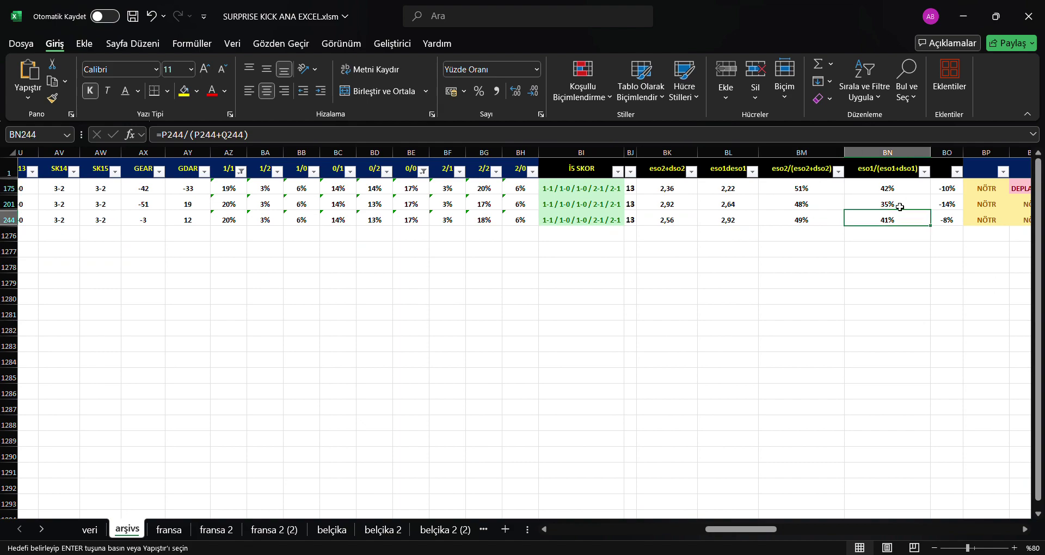
{"action": "mouse_move", "coordinate": [735, 529]}
{"action": "left_mouse_down"}
{"action": "mouse_move", "coordinate": [827, 527]}
{"action": "mouse_move", "coordinate": [792, 513]}
{"action": "left_mouse_up"}
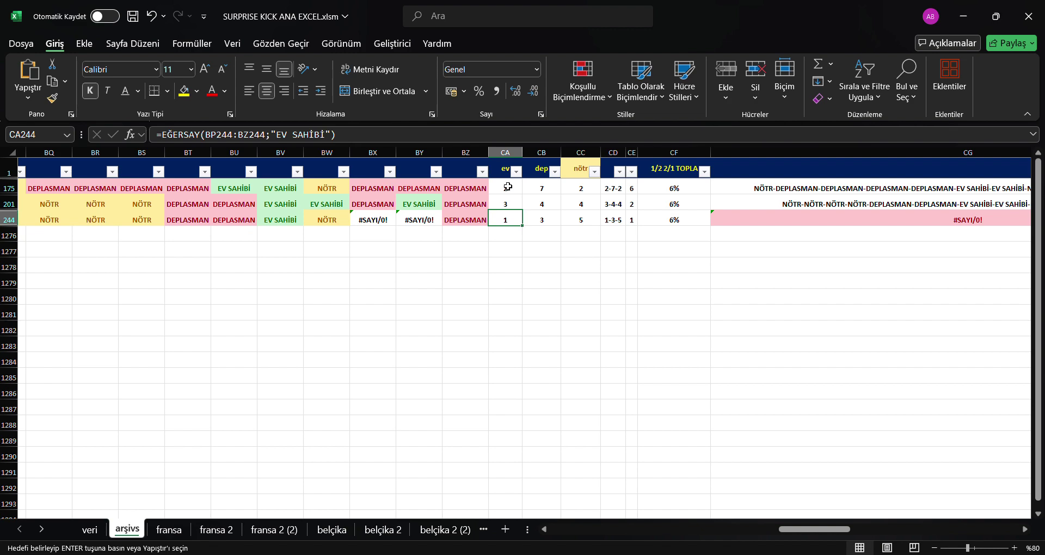
{"action": "left_click", "coordinate": [505, 187]}
{"action": "left_click_drag", "start_coordinate": [512, 204], "coordinate": [514, 194]}
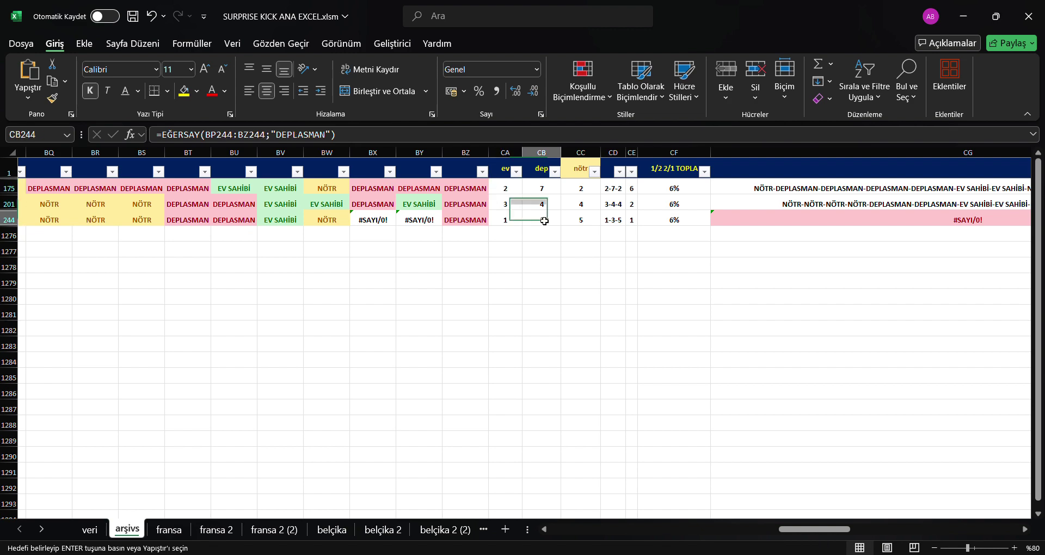
{"action": "left_click", "coordinate": [542, 204]}
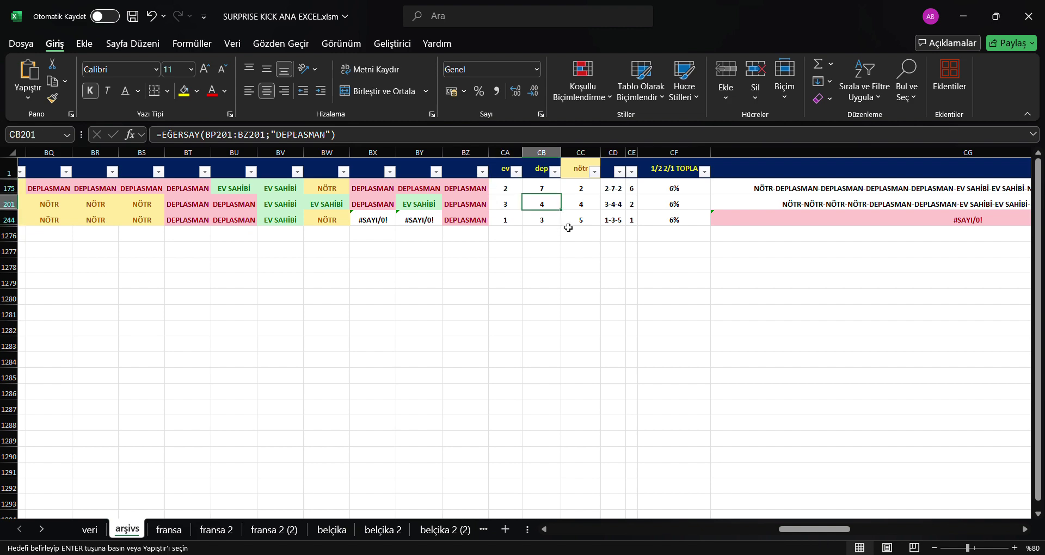
{"action": "left_click", "coordinate": [582, 222]}
{"action": "key", "text": "Up"}
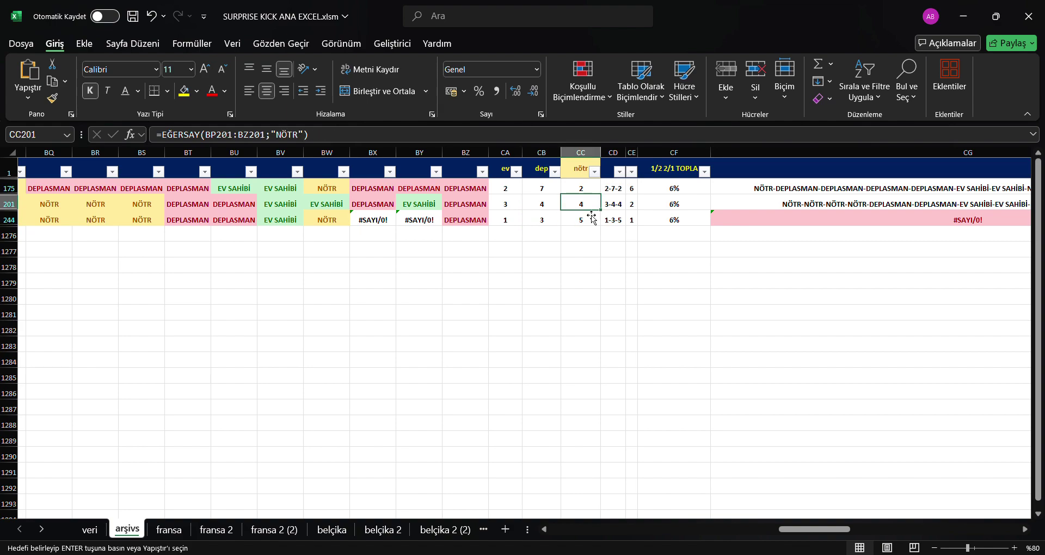
{"action": "scroll", "coordinate": [575, 496], "scroll_direction": "left", "scroll_amount": 10}
{"action": "scroll", "coordinate": [575, 496], "scroll_direction": "left", "scroll_amount": 5}
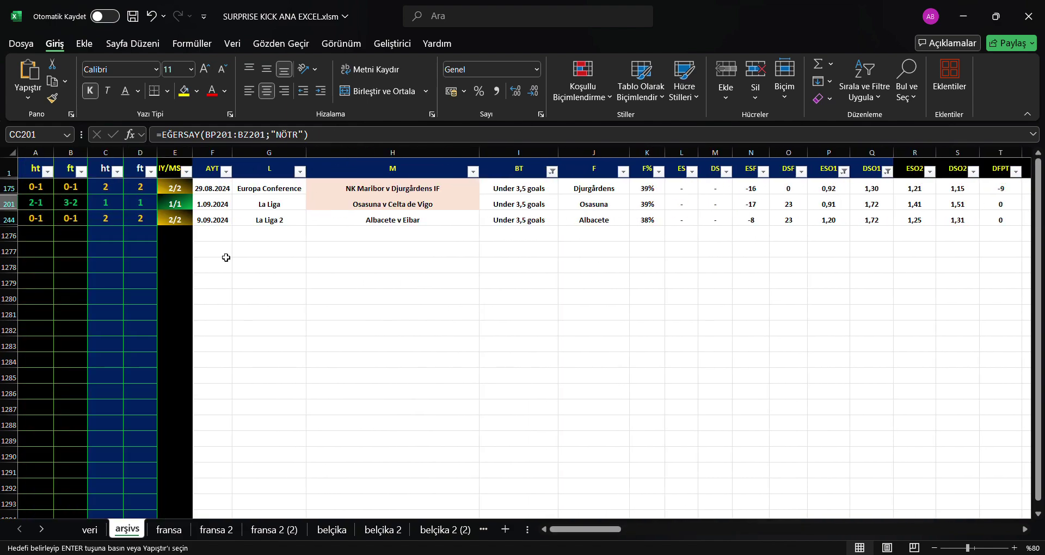
{"action": "left_click_drag", "start_coordinate": [71, 204], "coordinate": [470, 206]}
{"action": "left_click", "coordinate": [542, 304]}
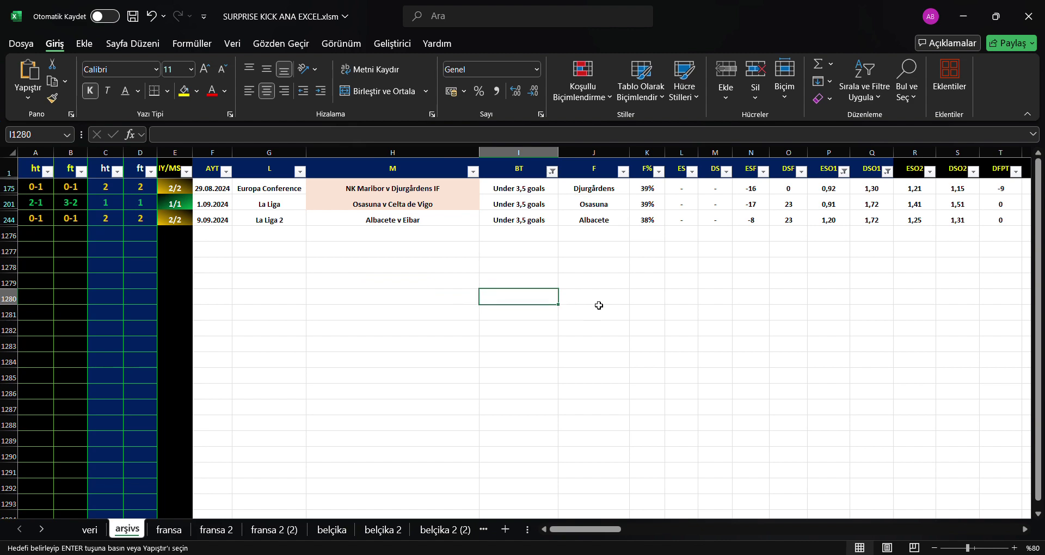
{"action": "left_click_drag", "start_coordinate": [576, 529], "coordinate": [603, 535]}
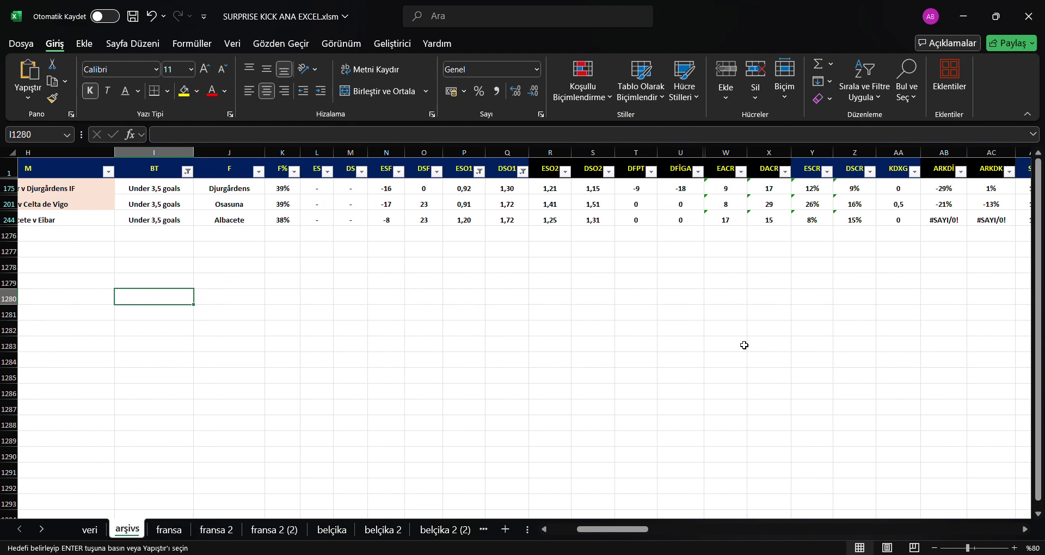
{"action": "left_click", "coordinate": [732, 176]}
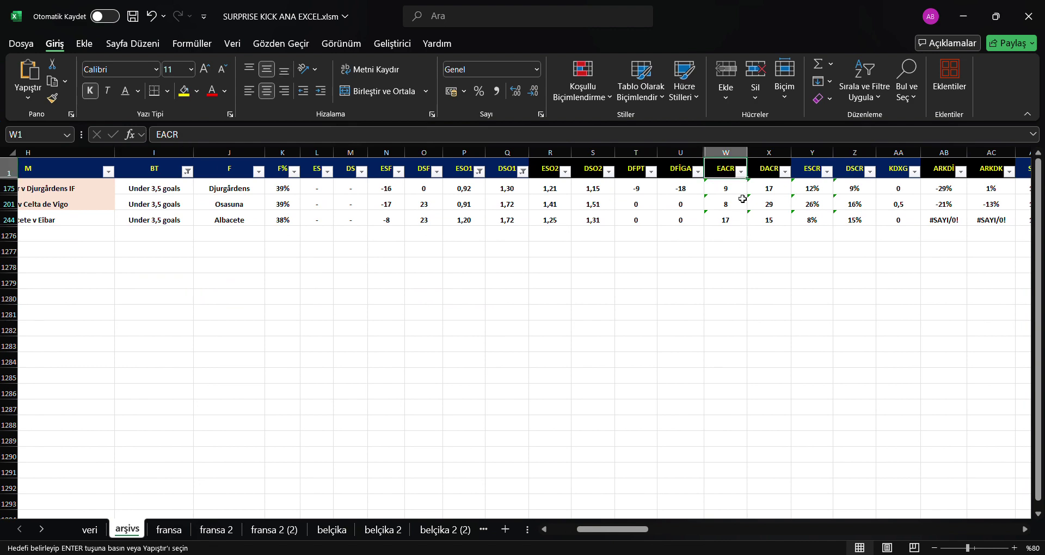
{"action": "left_click_drag", "start_coordinate": [728, 188], "coordinate": [728, 218]}
{"action": "left_click", "coordinate": [776, 176]}
{"action": "left_click_drag", "start_coordinate": [772, 189], "coordinate": [769, 217]}
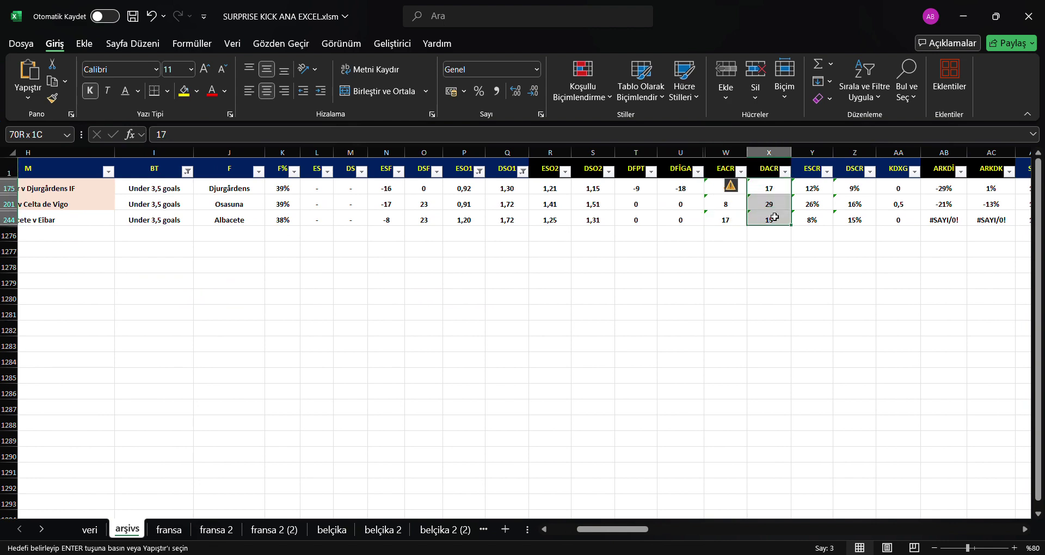
{"action": "left_click", "coordinate": [769, 265]}
{"action": "left_click_drag", "start_coordinate": [647, 529], "coordinate": [659, 529]}
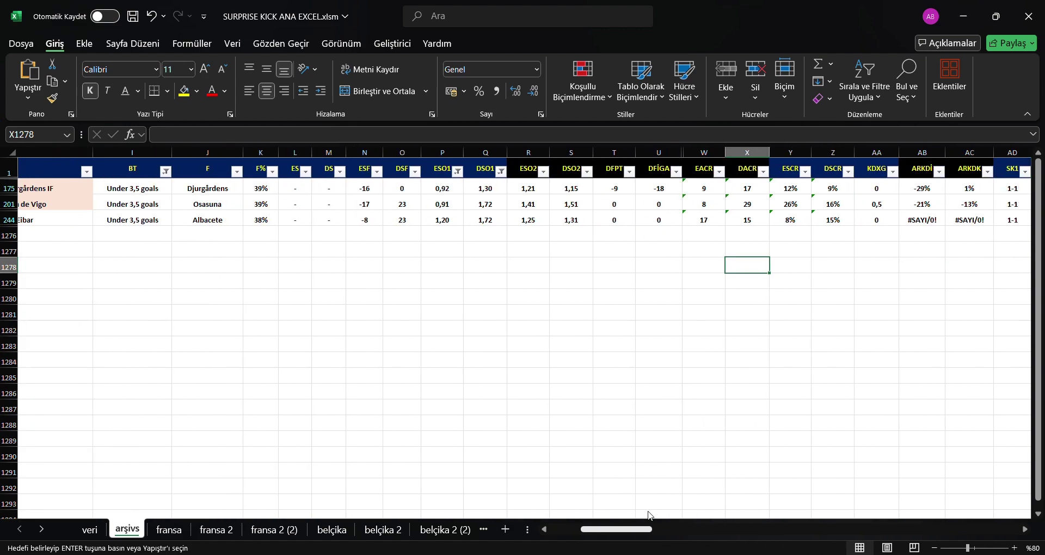
{"action": "mouse_move", "coordinate": [659, 529]}
{"action": "left_mouse_down"}
{"action": "mouse_move", "coordinate": [667, 516]}
{"action": "mouse_move", "coordinate": [549, 507]}
{"action": "left_mouse_up"}
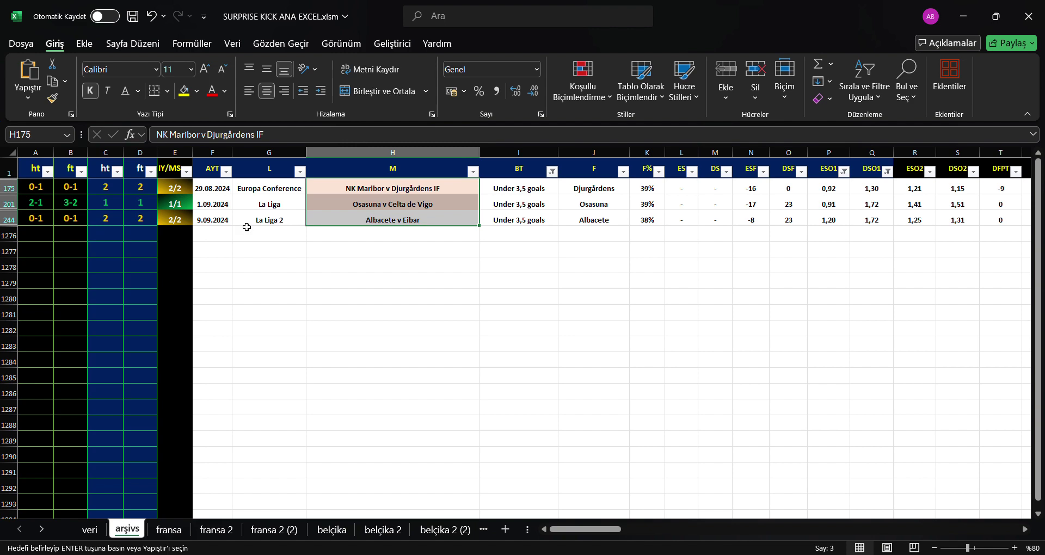
Give Albacete v Eibar in H244 the salmon fill and select all three match names.
{"action": "left_click", "coordinate": [417, 221]}
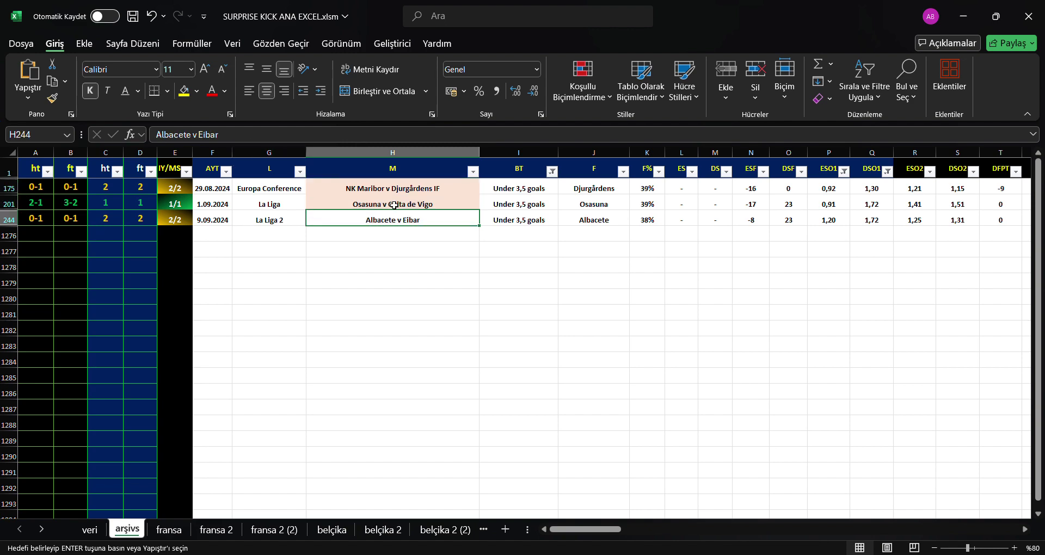
{"action": "left_click", "coordinate": [184, 91]}
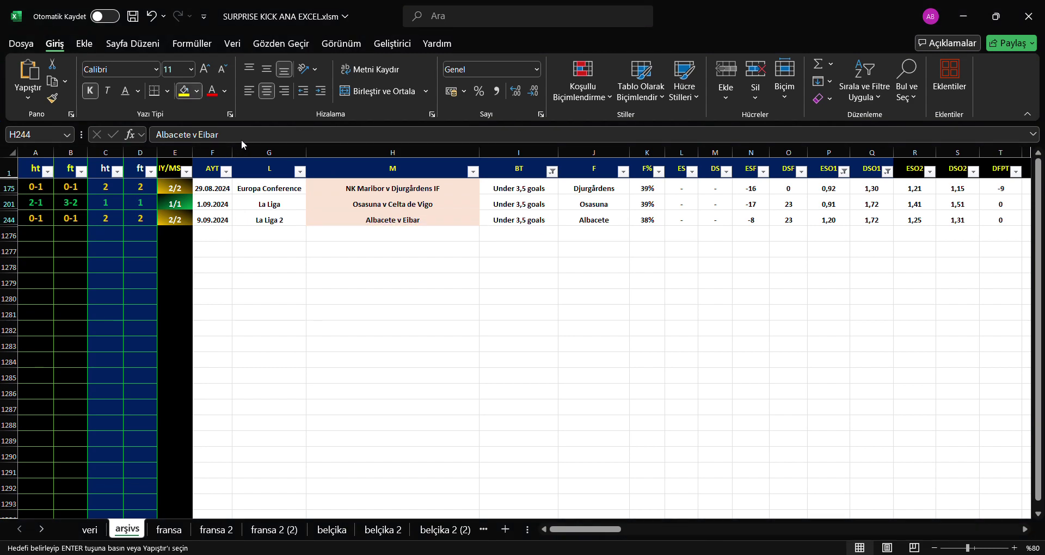
{"action": "left_click_drag", "start_coordinate": [392, 188], "coordinate": [386, 219]}
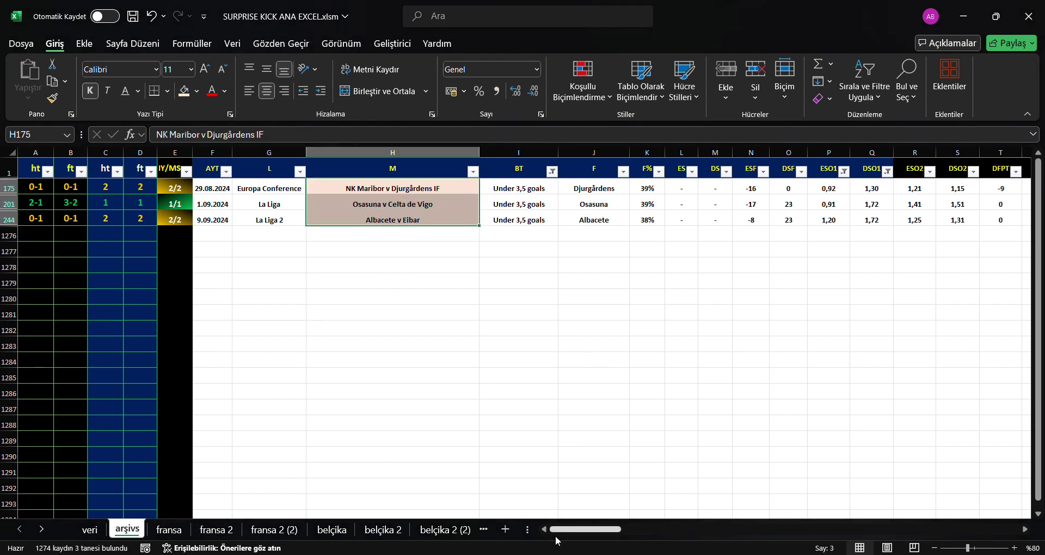
Review the Osasuna row's KDXG value and the NK Maribor v Djurgårdens IF match.
{"action": "left_click_drag", "start_coordinate": [555, 538], "coordinate": [611, 537]}
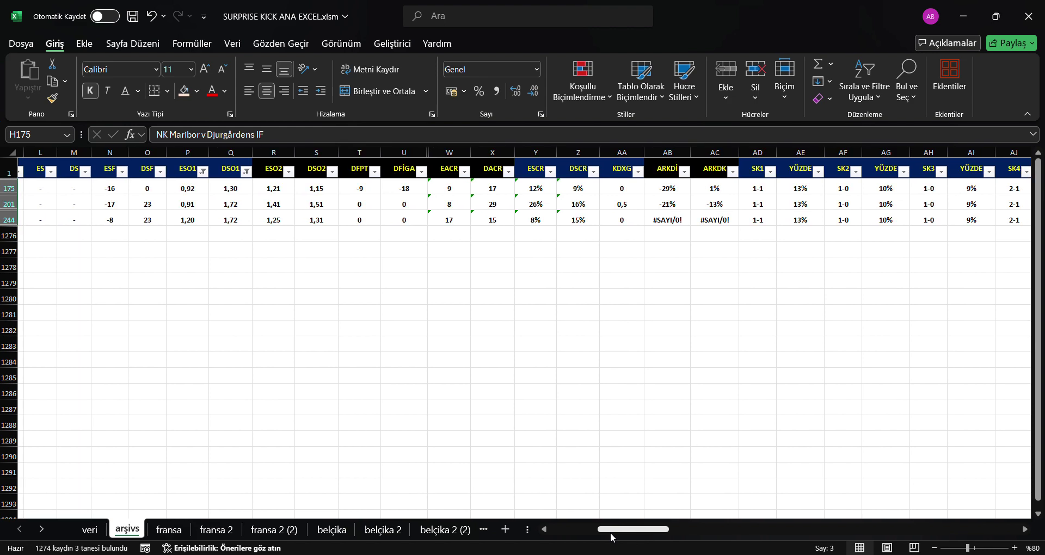
{"action": "left_click", "coordinate": [623, 207]}
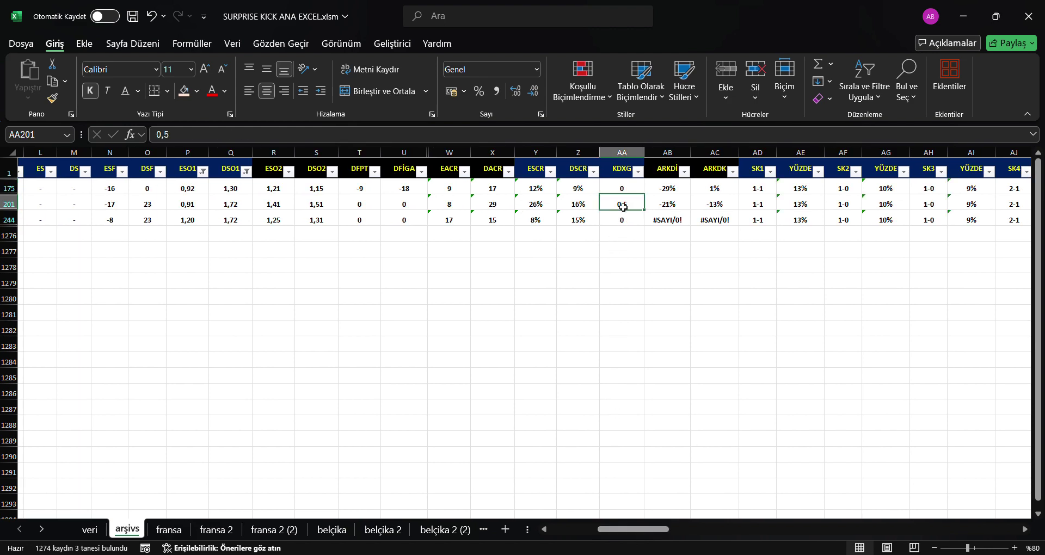
{"action": "scroll", "coordinate": [644, 448], "scroll_direction": "left", "scroll_amount": 5}
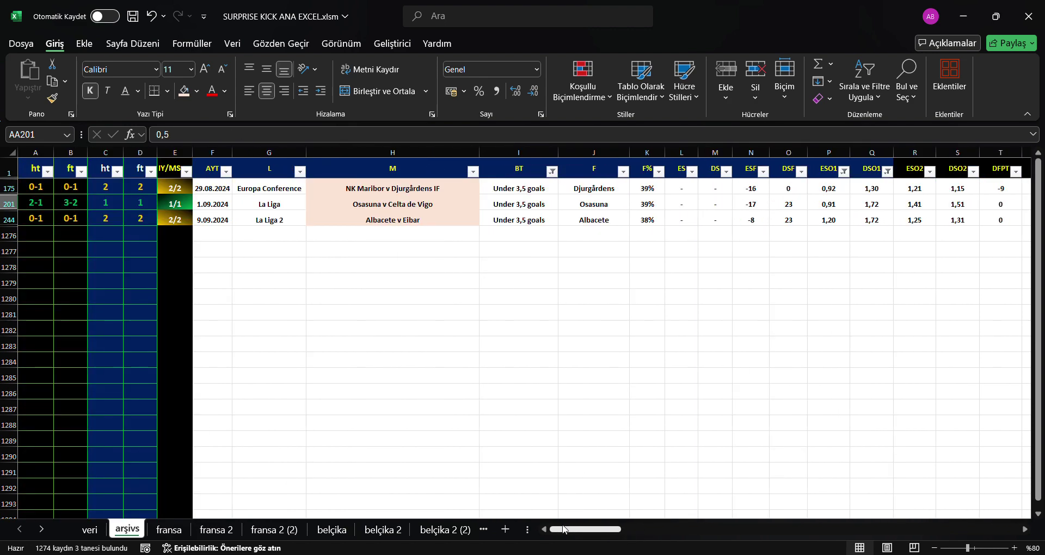
{"action": "left_click", "coordinate": [400, 188]}
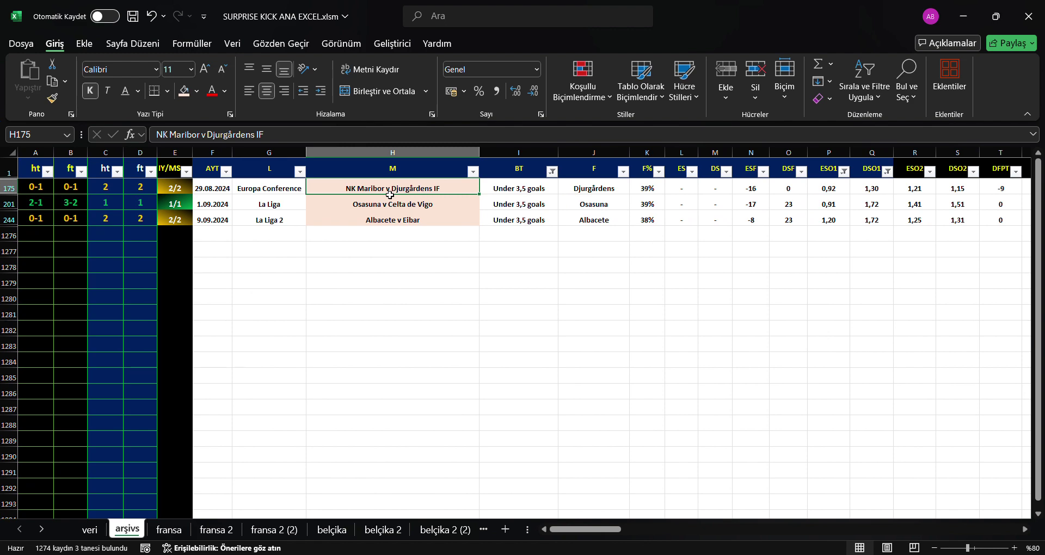
{"action": "left_click", "coordinate": [389, 219]}
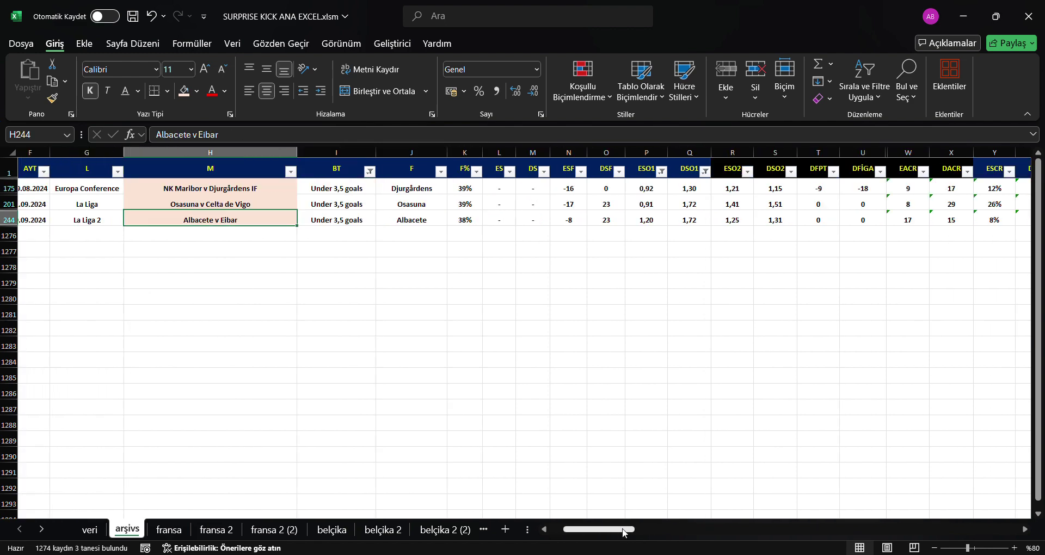
{"action": "mouse_move", "coordinate": [608, 529]}
{"action": "left_mouse_down"}
{"action": "mouse_move", "coordinate": [703, 531]}
{"action": "mouse_move", "coordinate": [674, 531]}
{"action": "left_mouse_up"}
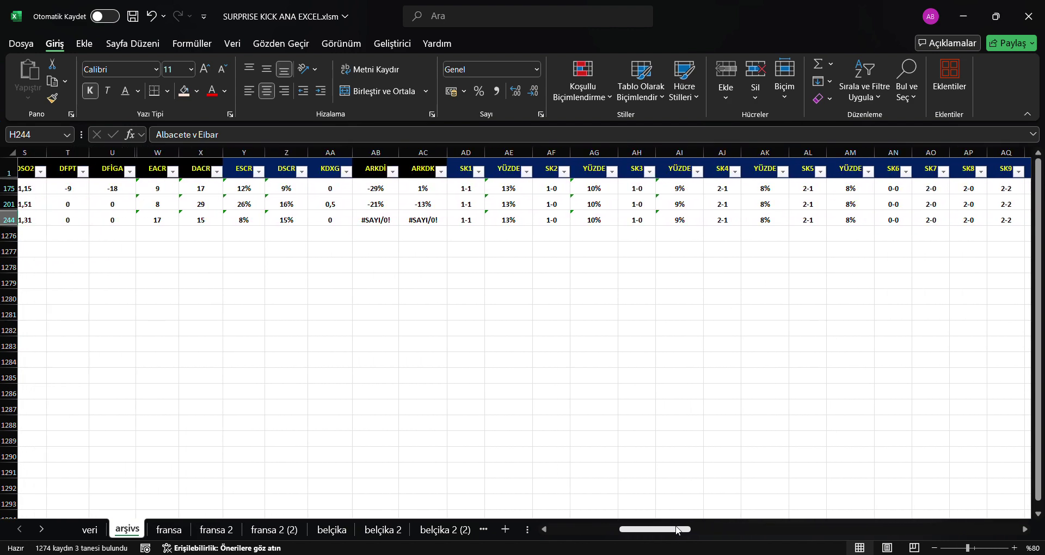
{"action": "left_click_drag", "start_coordinate": [338, 174], "coordinate": [333, 203]}
{"action": "left_click", "coordinate": [334, 203]}
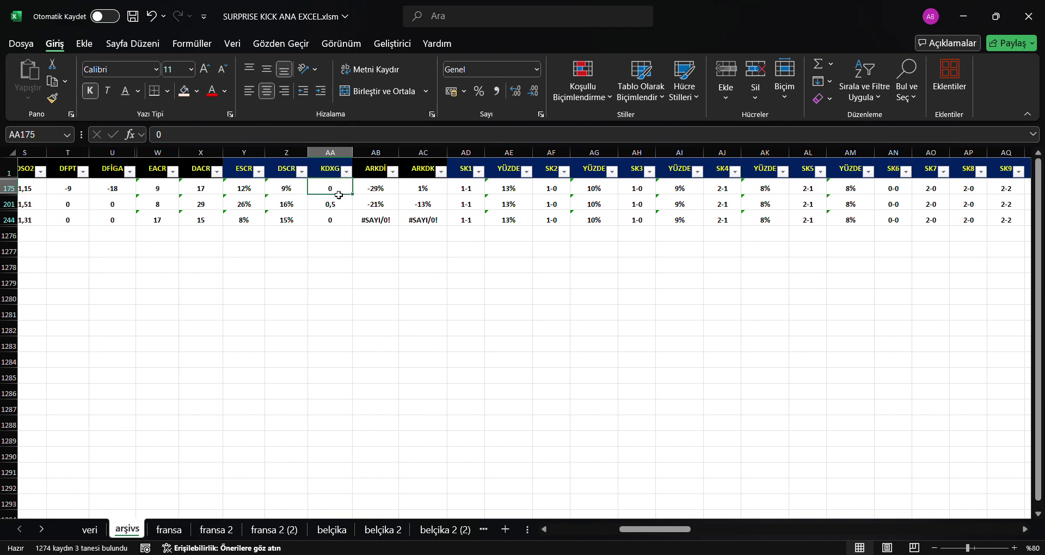
{"action": "left_click", "coordinate": [333, 218]}
{"action": "left_click", "coordinate": [346, 207]}
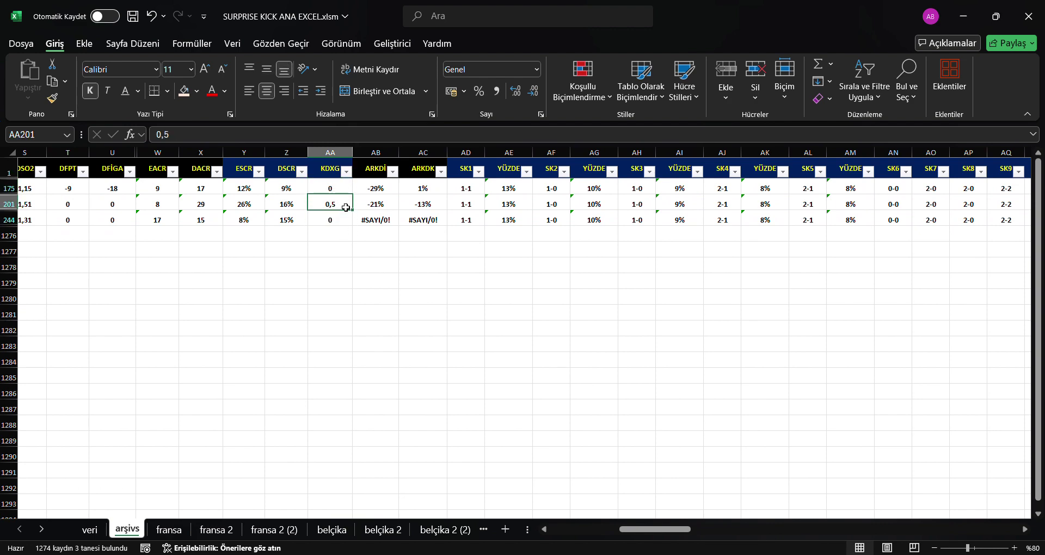
{"action": "left_click", "coordinate": [341, 191]}
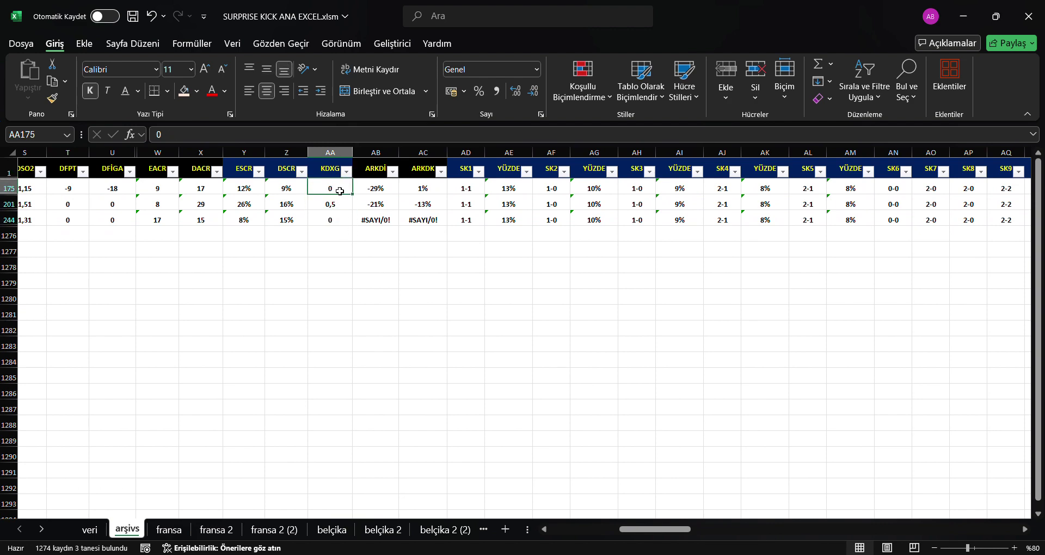
{"action": "left_click", "coordinate": [335, 215]}
{"action": "left_click", "coordinate": [334, 194]}
{"action": "left_click", "coordinate": [330, 220]}
{"action": "left_click", "coordinate": [334, 207]}
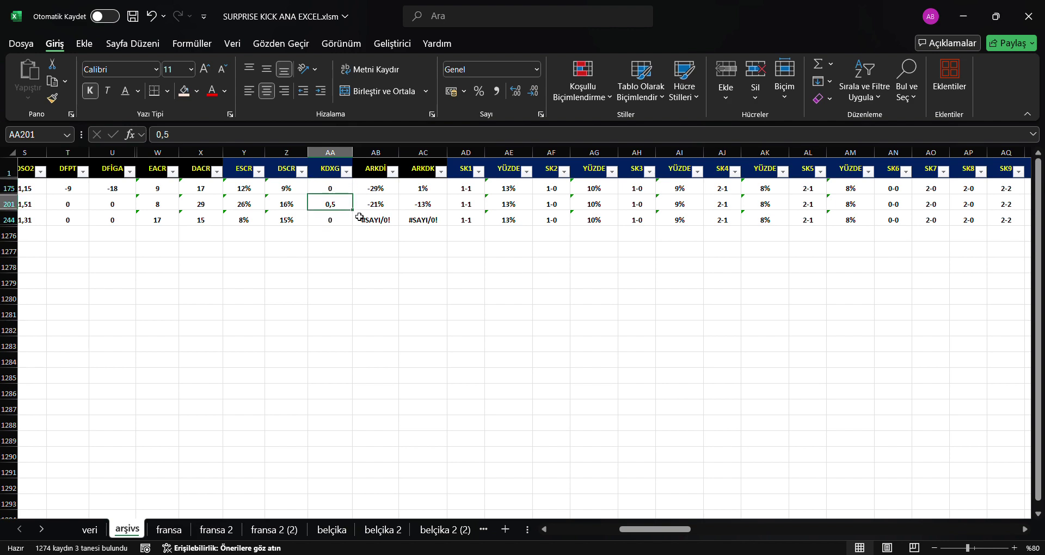
{"action": "left_click_drag", "start_coordinate": [653, 535], "coordinate": [734, 519]}
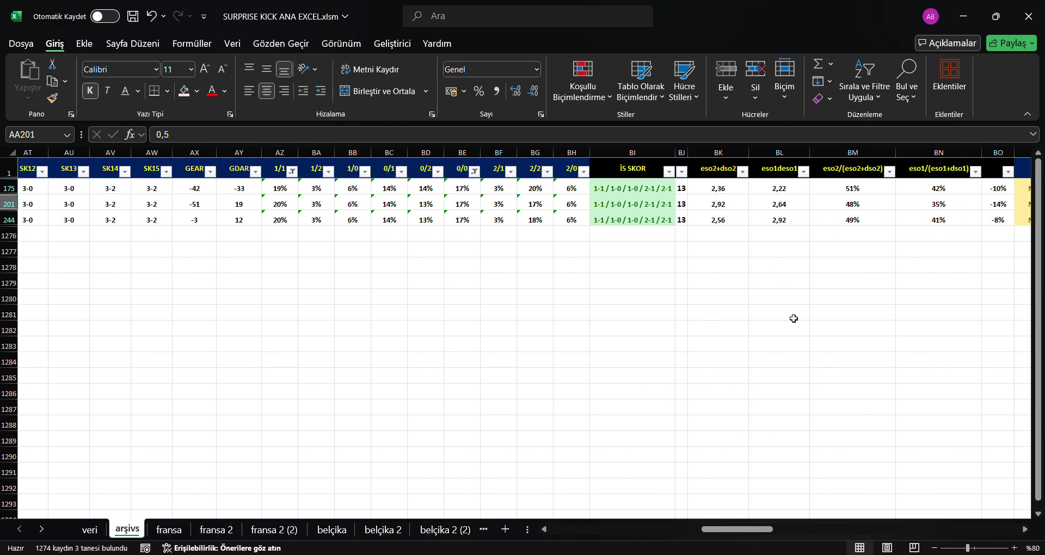
{"action": "left_click_drag", "start_coordinate": [746, 530], "coordinate": [835, 517]}
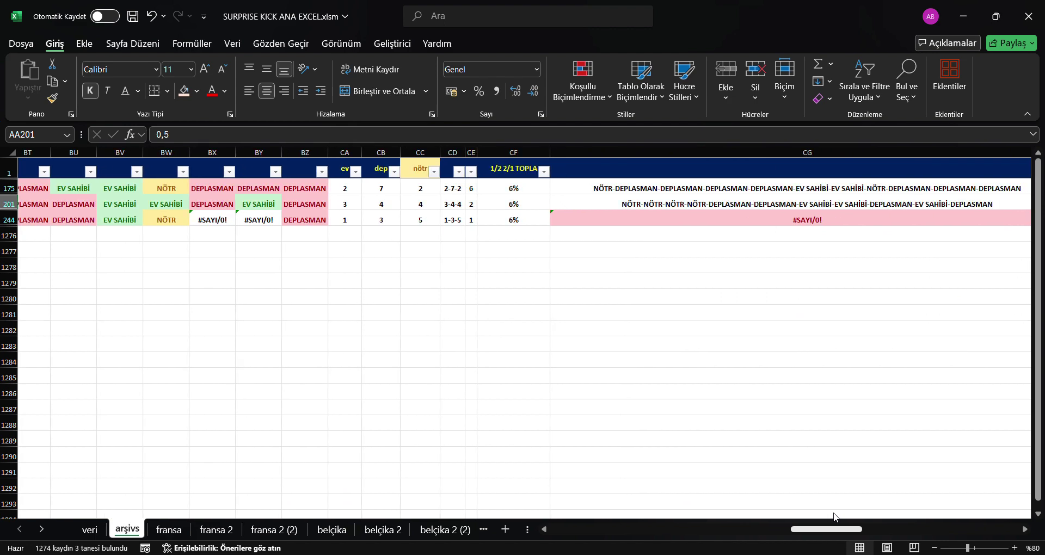
{"action": "mouse_move", "coordinate": [835, 517]}
{"action": "left_mouse_down"}
{"action": "mouse_move", "coordinate": [903, 493]}
{"action": "mouse_move", "coordinate": [1042, 500]}
{"action": "mouse_move", "coordinate": [897, 483]}
{"action": "left_mouse_up"}
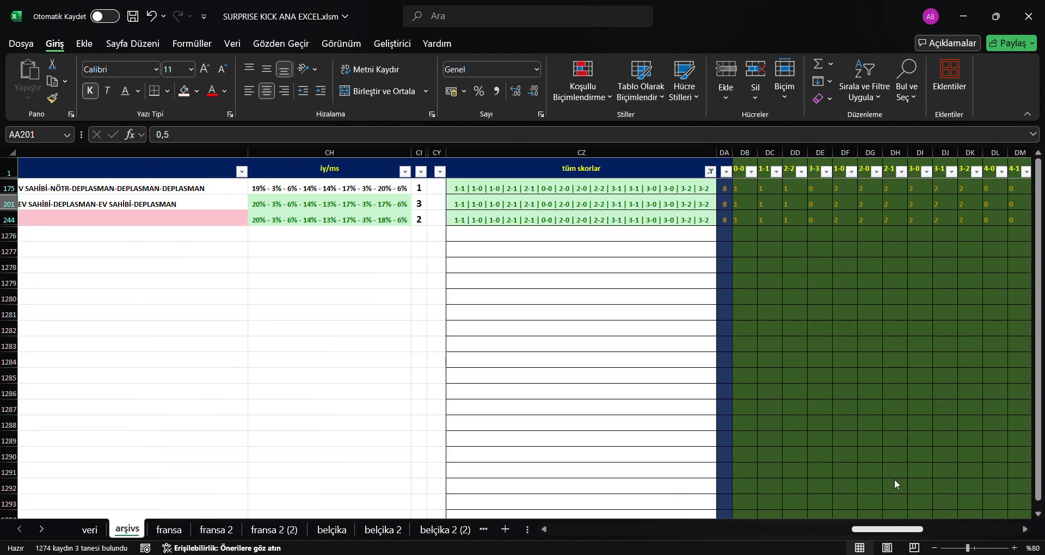
{"action": "scroll", "coordinate": [893, 483], "scroll_direction": "left", "scroll_amount": 5}
{"action": "scroll", "coordinate": [880, 484], "scroll_direction": "left", "scroll_amount": 3}
{"action": "scroll", "coordinate": [870, 482], "scroll_direction": "left", "scroll_amount": 5}
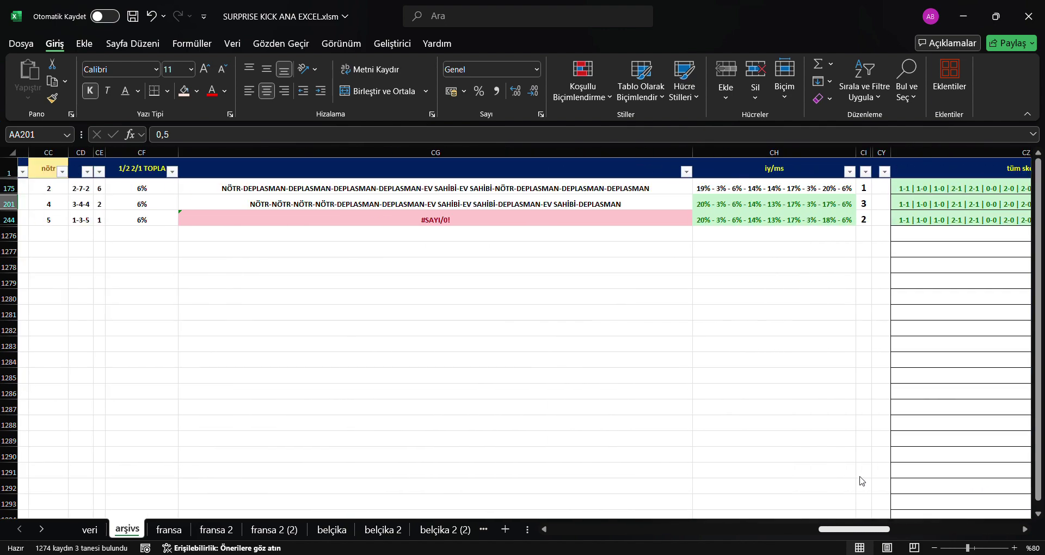
{"action": "scroll", "coordinate": [862, 481], "scroll_direction": "left", "scroll_amount": 3}
{"action": "left_click", "coordinate": [821, 475]}
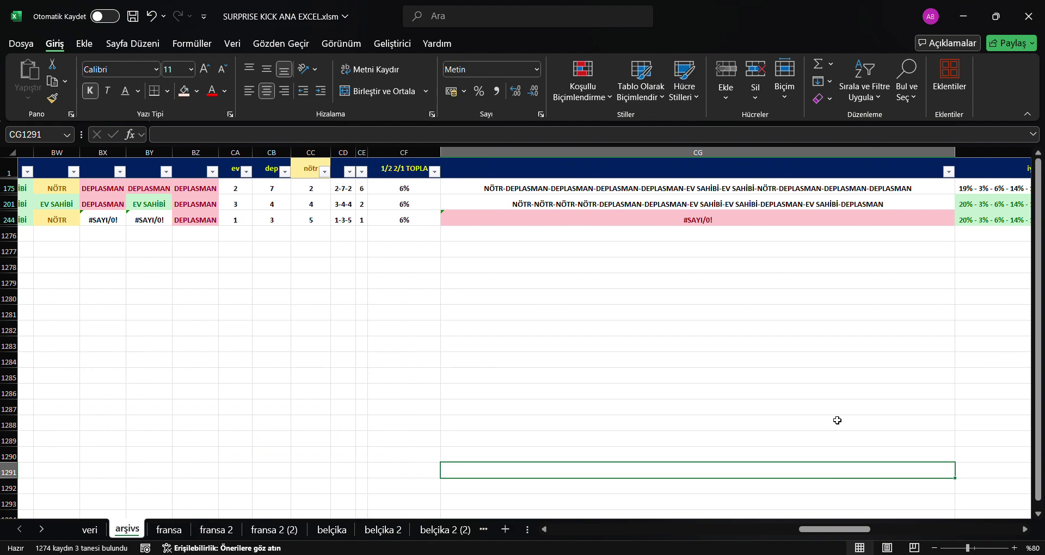
{"action": "left_click_drag", "start_coordinate": [841, 529], "coordinate": [588, 509]}
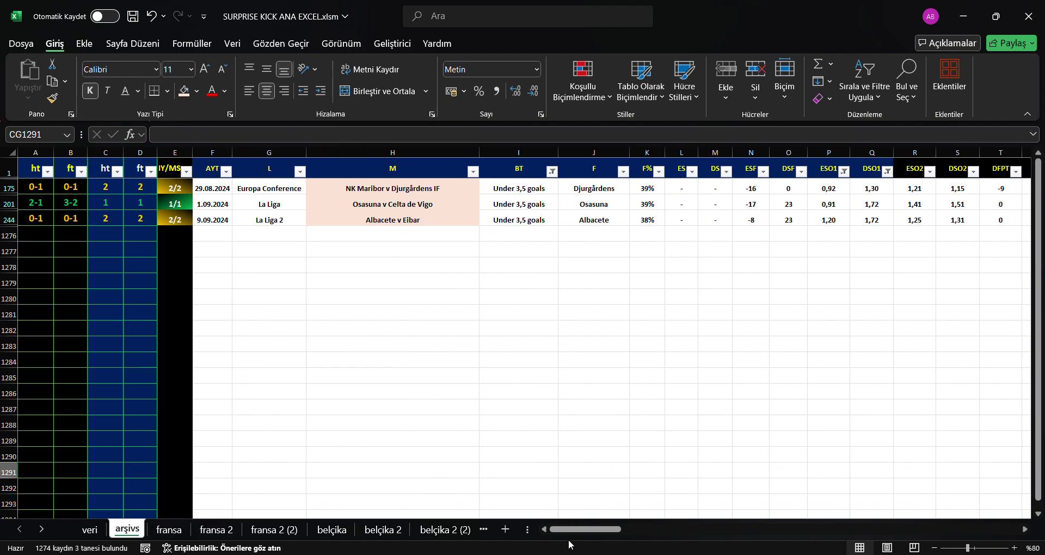
{"action": "left_click_drag", "start_coordinate": [583, 529], "coordinate": [617, 529]}
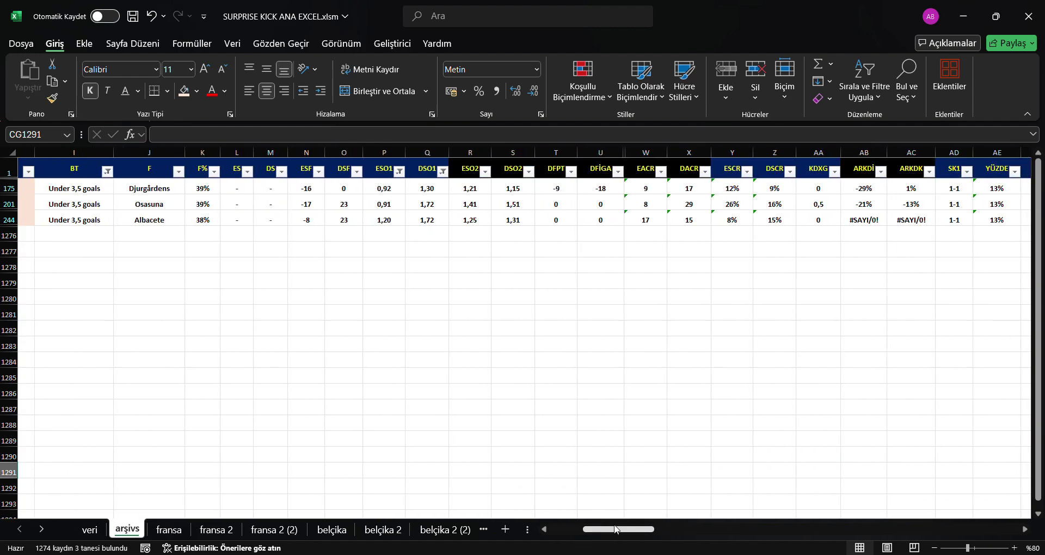
{"action": "mouse_move", "coordinate": [384, 188]}
{"action": "left_mouse_down"}
{"action": "mouse_move", "coordinate": [384, 220]}
{"action": "mouse_move", "coordinate": [344, 206]}
{"action": "left_mouse_up"}
{"action": "left_click_drag", "start_coordinate": [623, 529], "coordinate": [634, 526]}
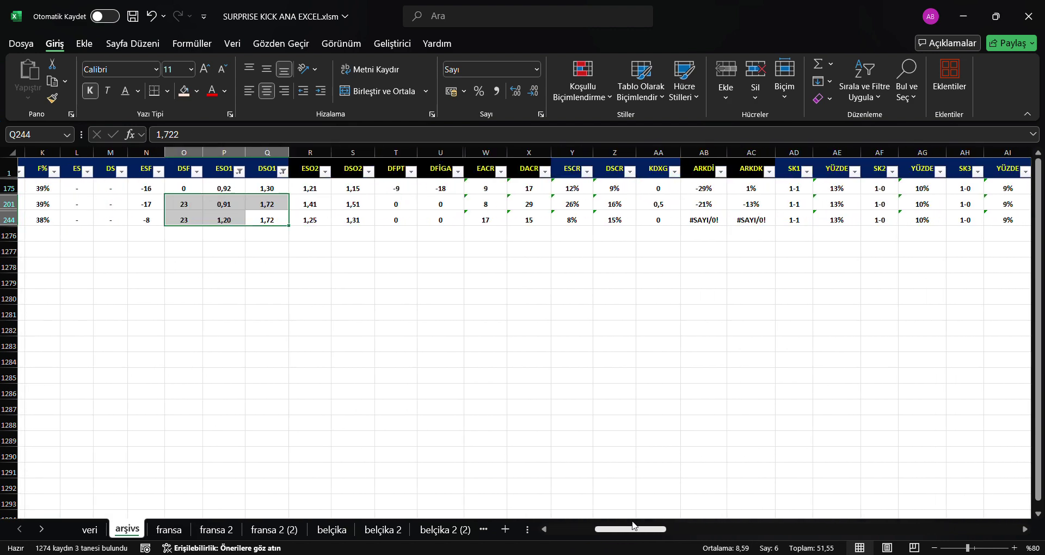
{"action": "left_click", "coordinate": [320, 224]}
{"action": "left_click", "coordinate": [319, 191]}
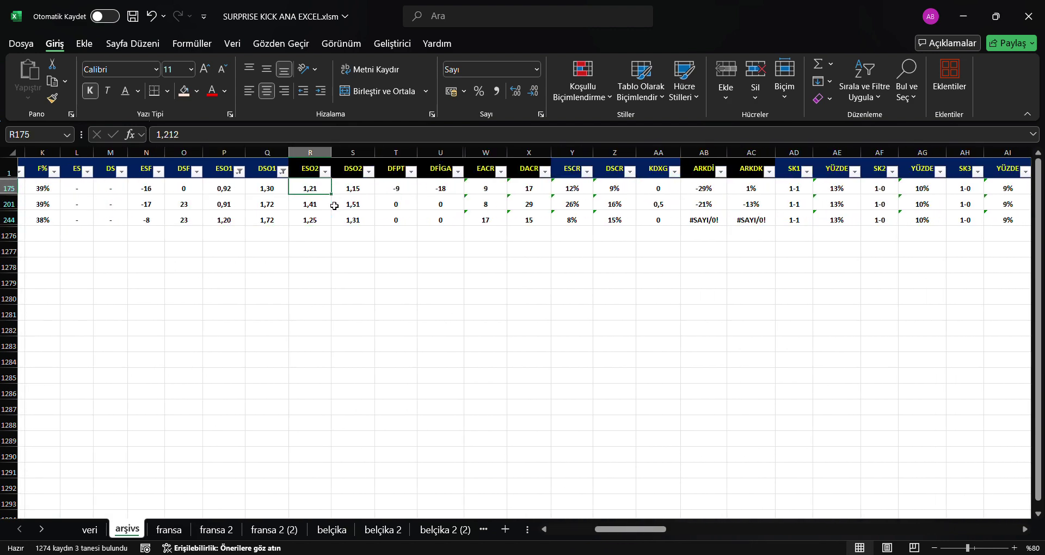
{"action": "left_click", "coordinate": [353, 188]}
{"action": "left_click", "coordinate": [392, 187]}
{"action": "left_click", "coordinate": [492, 187]}
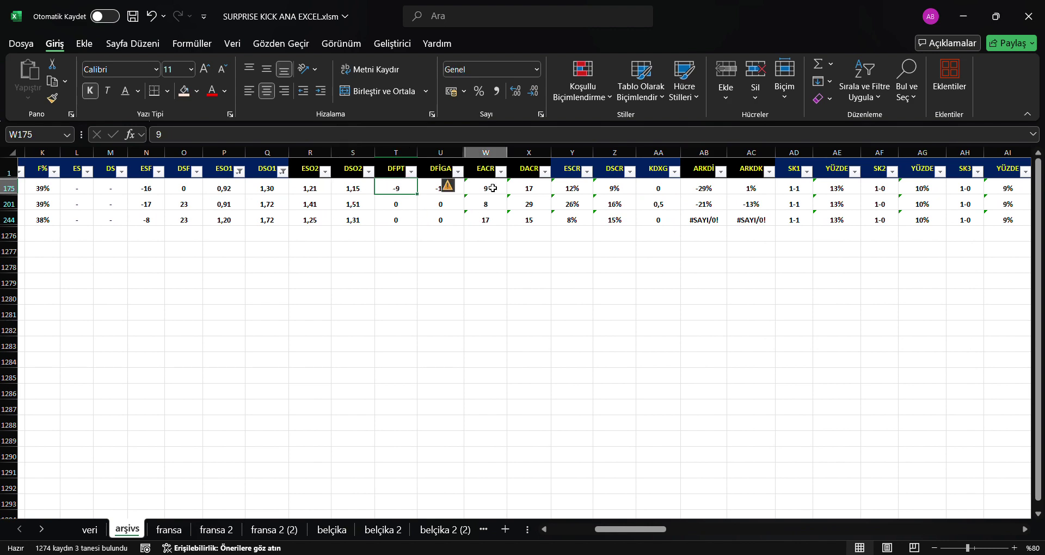
{"action": "left_click", "coordinate": [485, 220]}
{"action": "left_click", "coordinate": [574, 188]}
{"action": "left_click", "coordinate": [584, 223]}
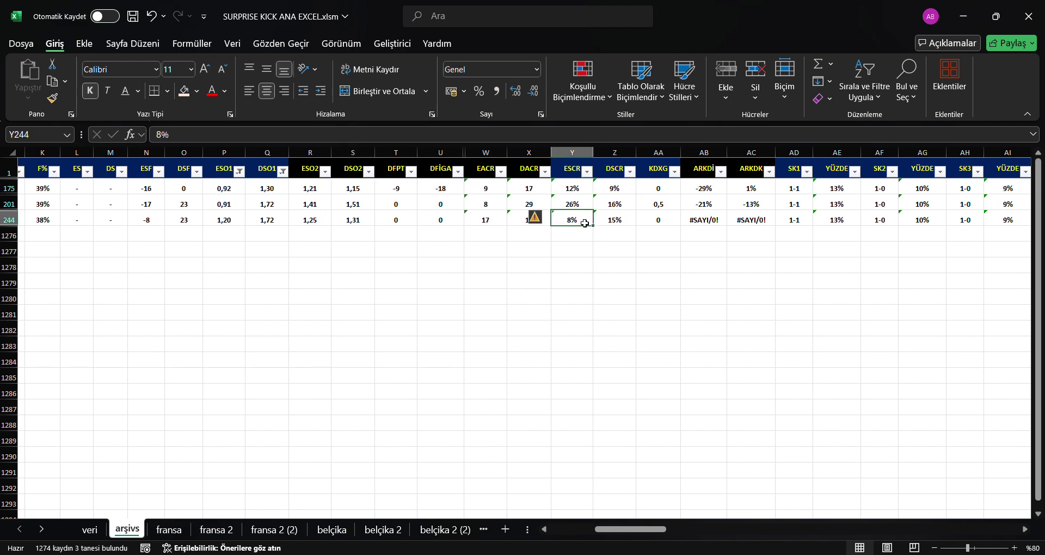
{"action": "left_click", "coordinate": [615, 189]}
{"action": "left_click_drag", "start_coordinate": [648, 528], "coordinate": [717, 530]}
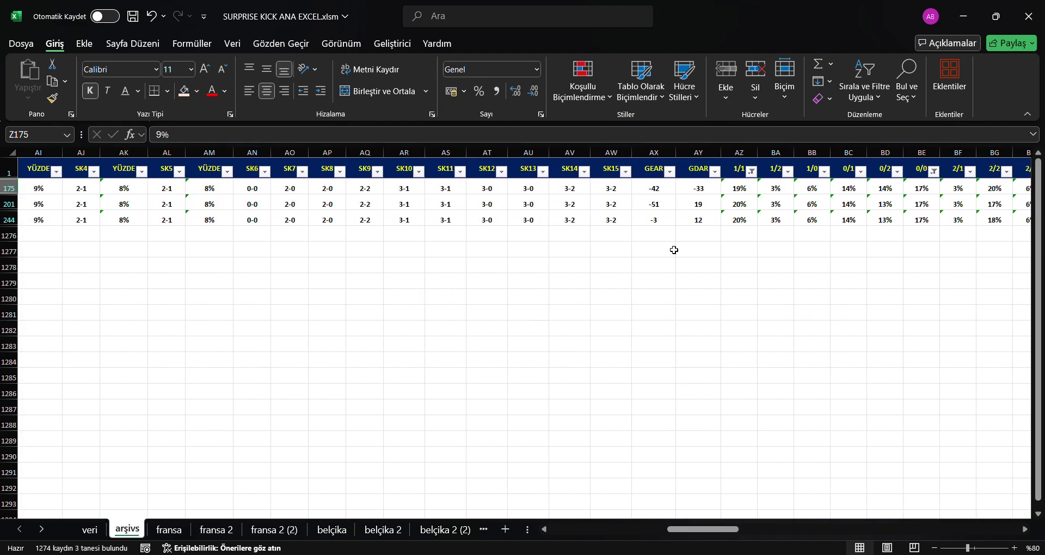
Check the GEAR and GDAR values of rows 201 and 244 and the CH201 iy/ms formula.
{"action": "left_click", "coordinate": [664, 201]}
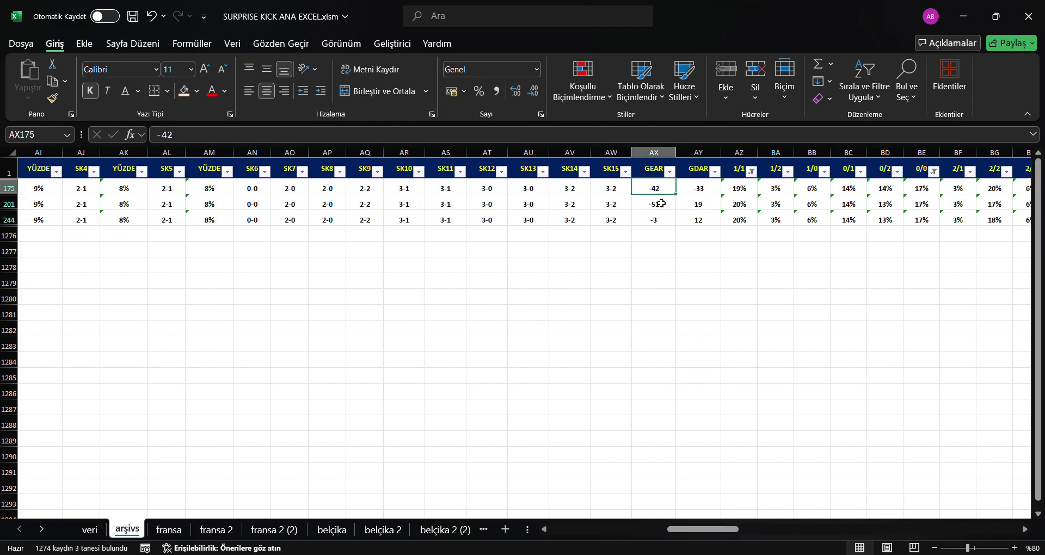
{"action": "left_click", "coordinate": [712, 220]}
{"action": "key", "text": "Up"}
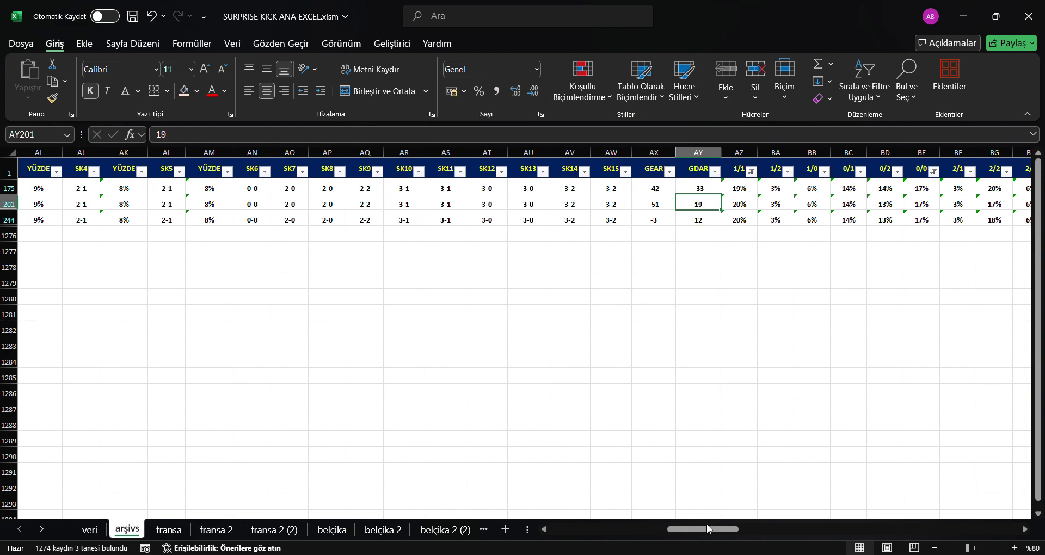
{"action": "left_click_drag", "start_coordinate": [706, 528], "coordinate": [746, 529]}
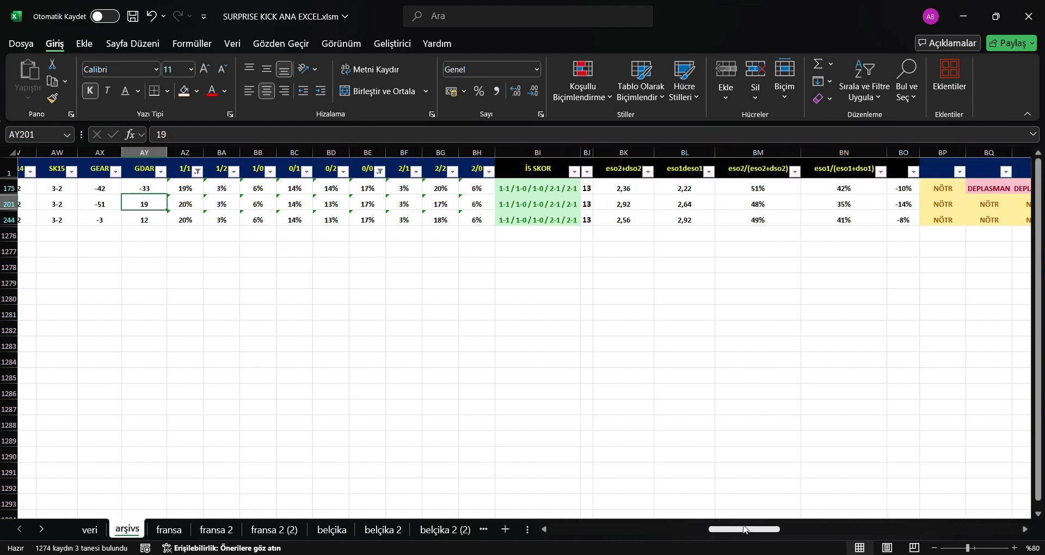
{"action": "left_click_drag", "start_coordinate": [745, 528], "coordinate": [827, 529]}
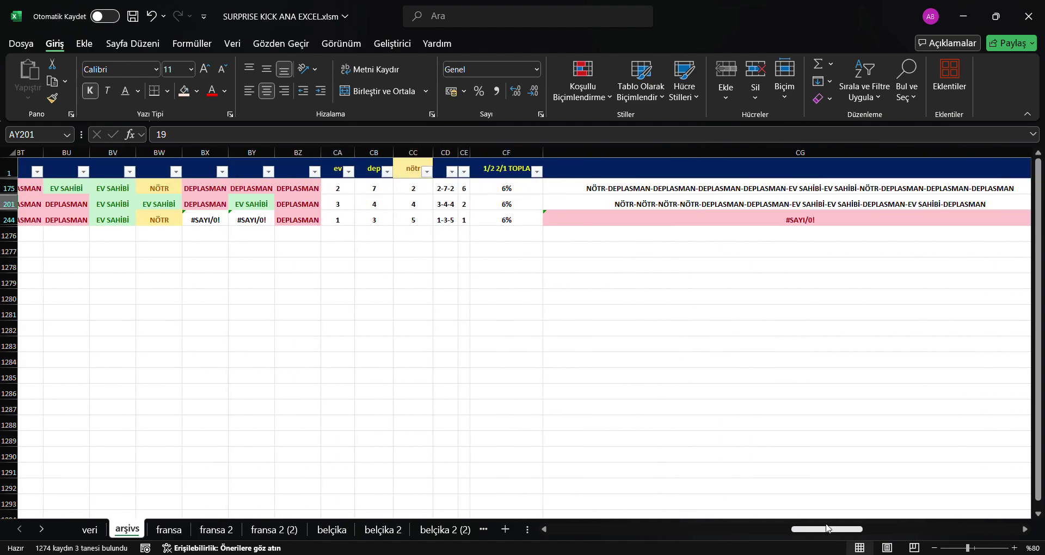
{"action": "left_click_drag", "start_coordinate": [827, 529], "coordinate": [868, 525]}
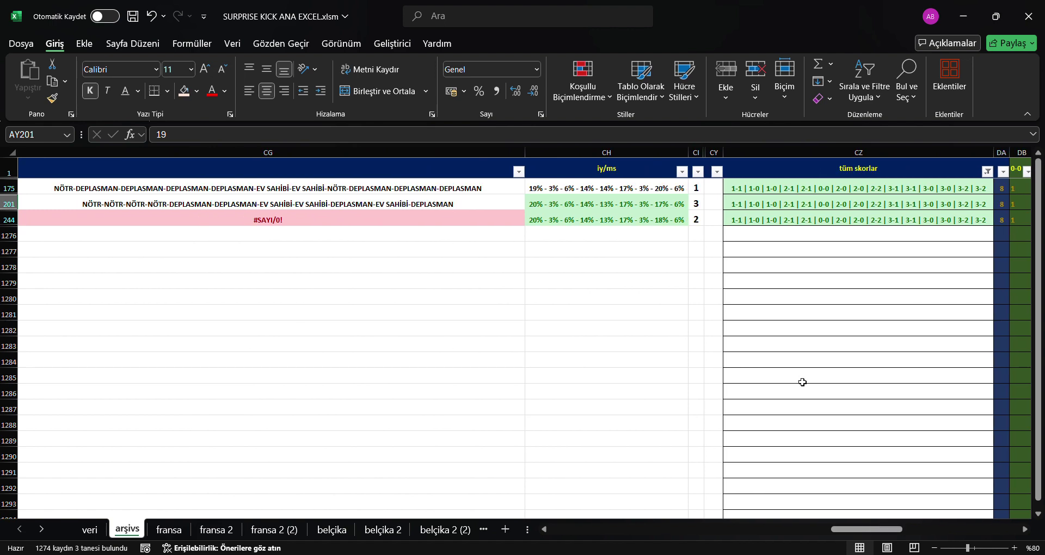
{"action": "left_click", "coordinate": [683, 207]}
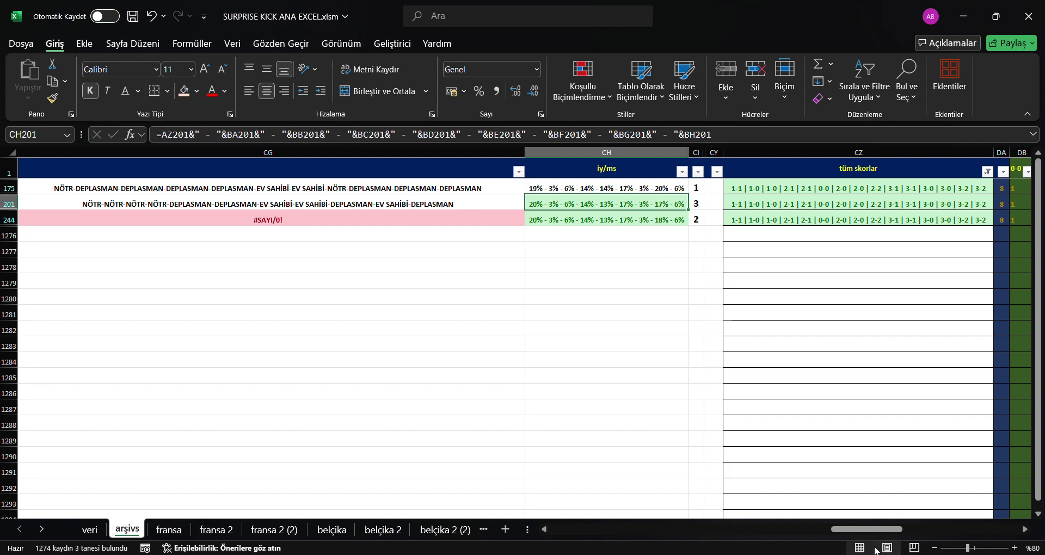
Move to an empty cell and clear all the column filters.
{"action": "left_click_drag", "start_coordinate": [867, 529], "coordinate": [585, 529]}
{"action": "left_click", "coordinate": [435, 281]}
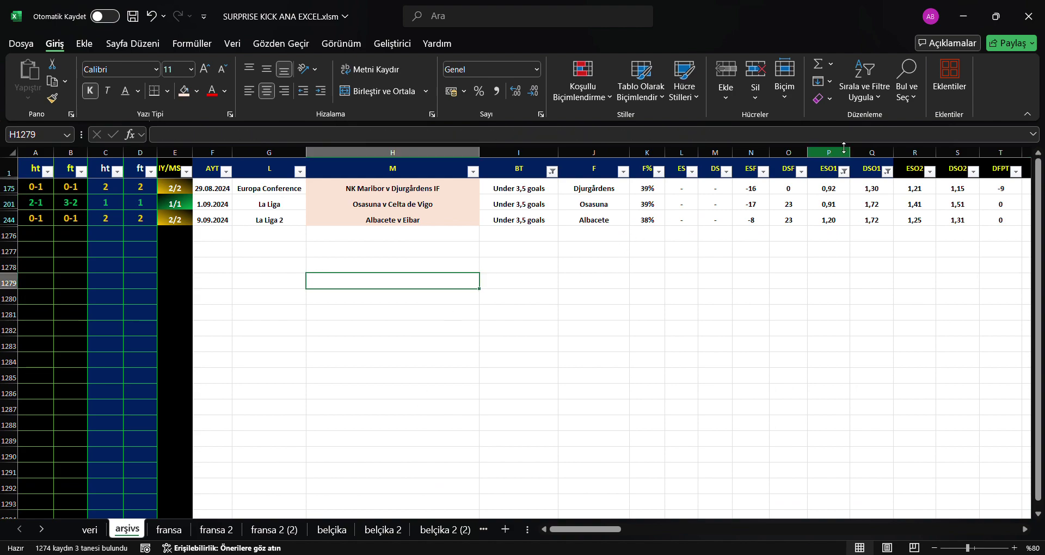
{"action": "key", "text": "ctrl+z"}
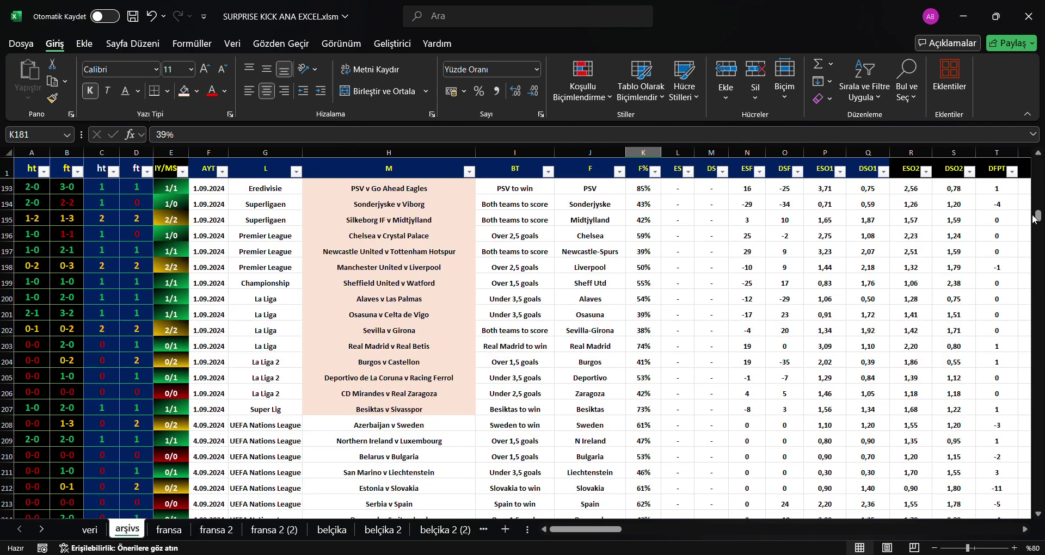
Copy row 240's full score pattern from CZ240 to filter the tüm skorlar column.
{"action": "left_click_drag", "start_coordinate": [1037, 217], "coordinate": [1037, 252]}
{"action": "left_click_drag", "start_coordinate": [585, 529], "coordinate": [735, 512]}
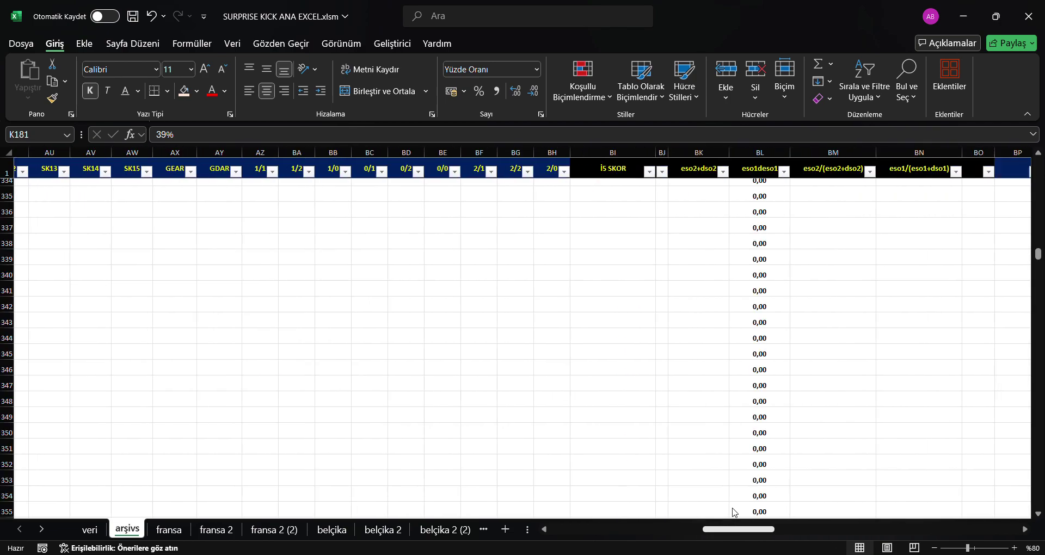
{"action": "scroll", "coordinate": [629, 369], "scroll_direction": "up", "scroll_amount": 12}
{"action": "left_click_drag", "start_coordinate": [763, 527], "coordinate": [884, 529]}
{"action": "scroll", "coordinate": [809, 399], "scroll_direction": "up", "scroll_amount": 20}
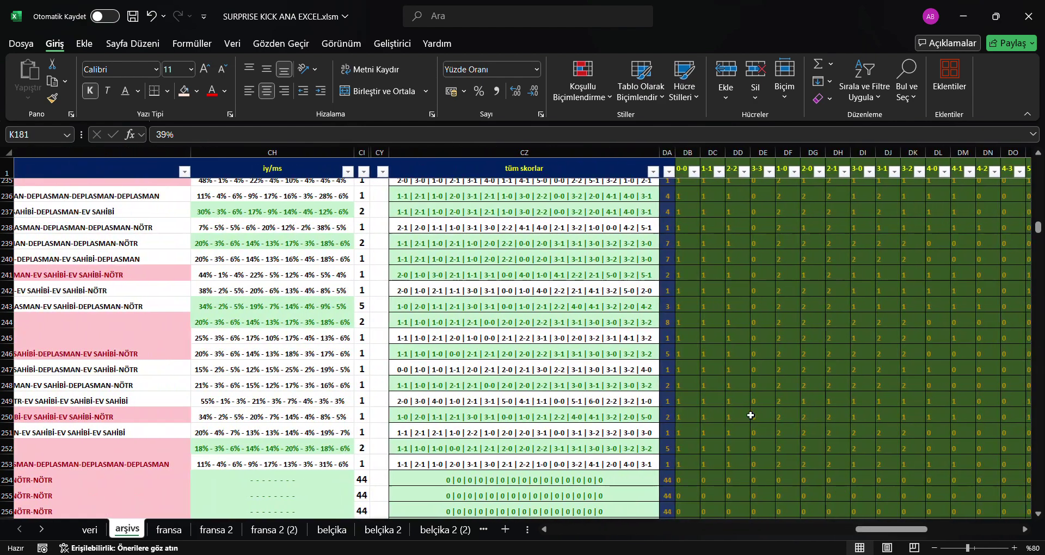
{"action": "left_click", "coordinate": [633, 258]}
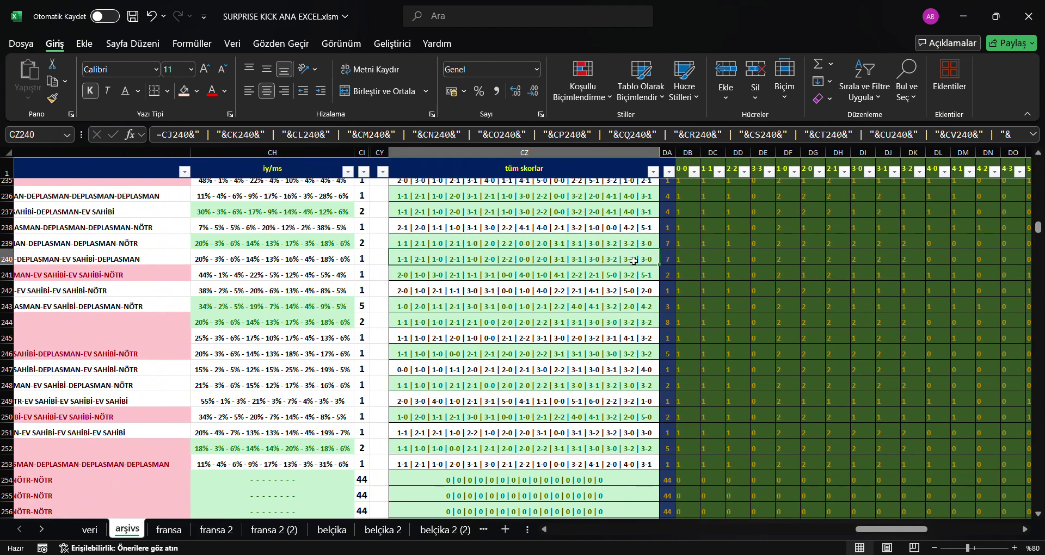
{"action": "key", "text": "ctrl+c"}
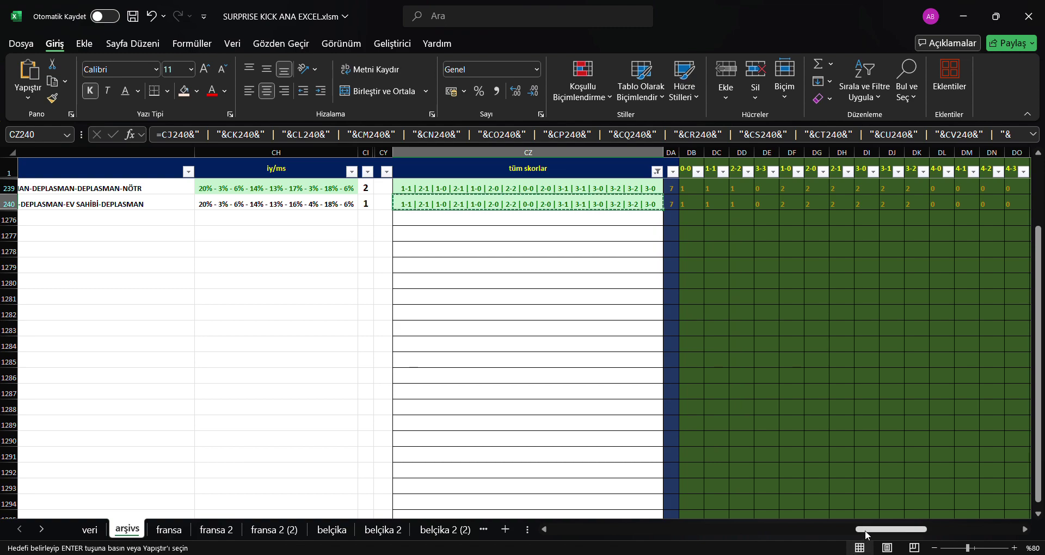
{"action": "mouse_move", "coordinate": [866, 529]}
{"action": "left_mouse_down"}
{"action": "mouse_move", "coordinate": [724, 521]}
{"action": "mouse_move", "coordinate": [675, 497]}
{"action": "left_mouse_up"}
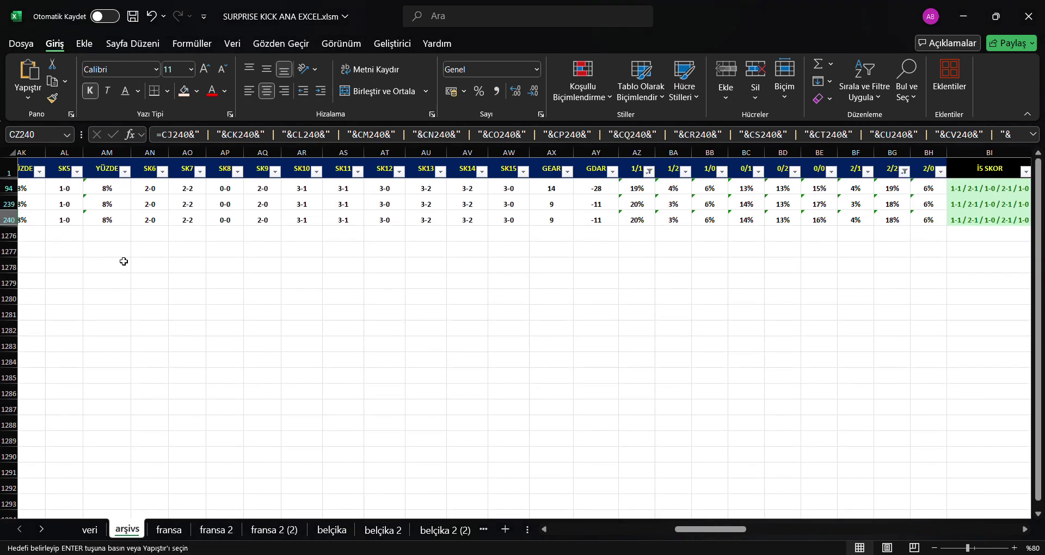
{"action": "left_click", "coordinate": [12, 224]}
{"action": "left_click_drag", "start_coordinate": [677, 529], "coordinate": [728, 523]}
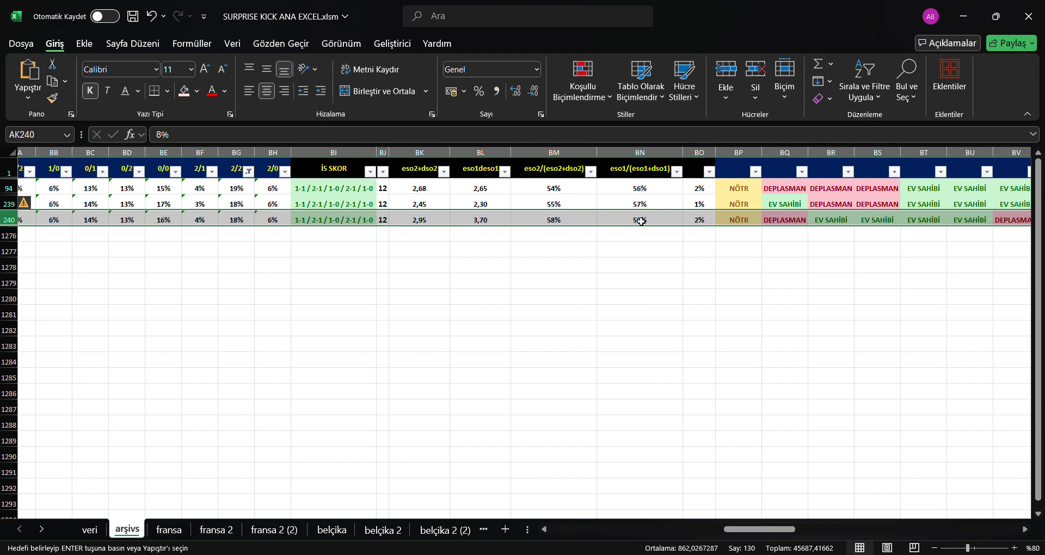
{"action": "left_click_drag", "start_coordinate": [778, 529], "coordinate": [644, 534]}
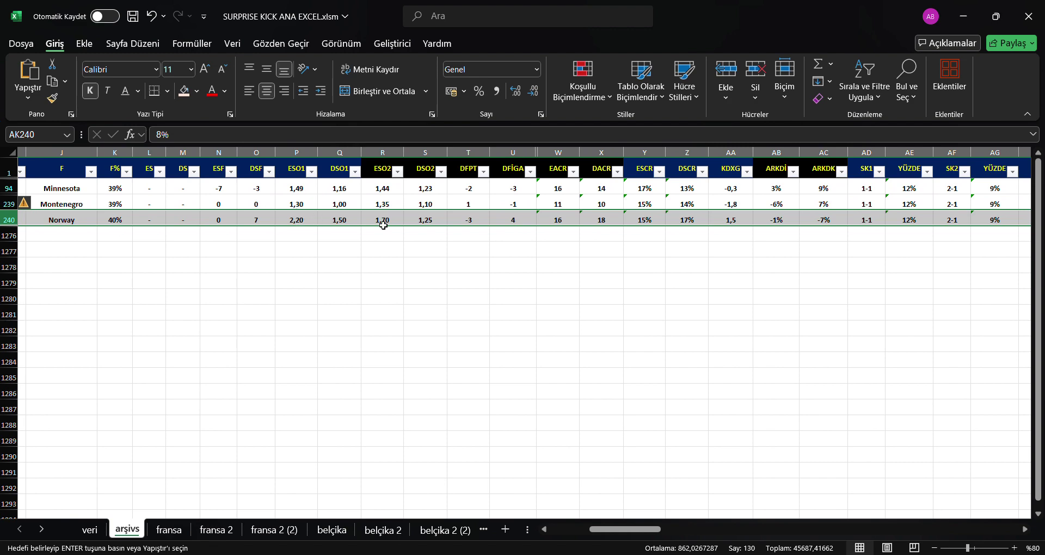
{"action": "left_click_drag", "start_coordinate": [613, 528], "coordinate": [572, 528]}
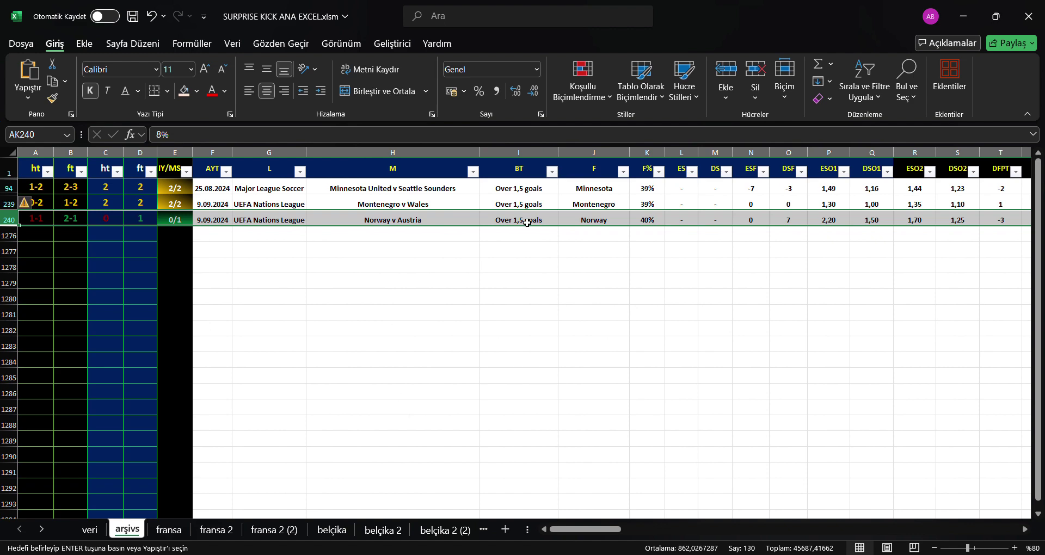
{"action": "left_click_drag", "start_coordinate": [542, 187], "coordinate": [532, 205]}
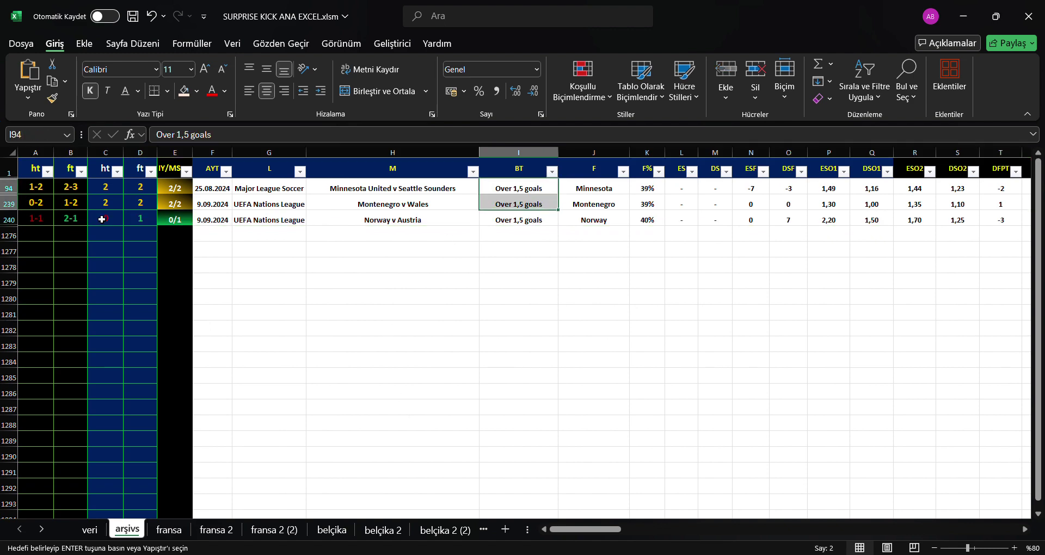
{"action": "left_click_drag", "start_coordinate": [47, 192], "coordinate": [596, 205]}
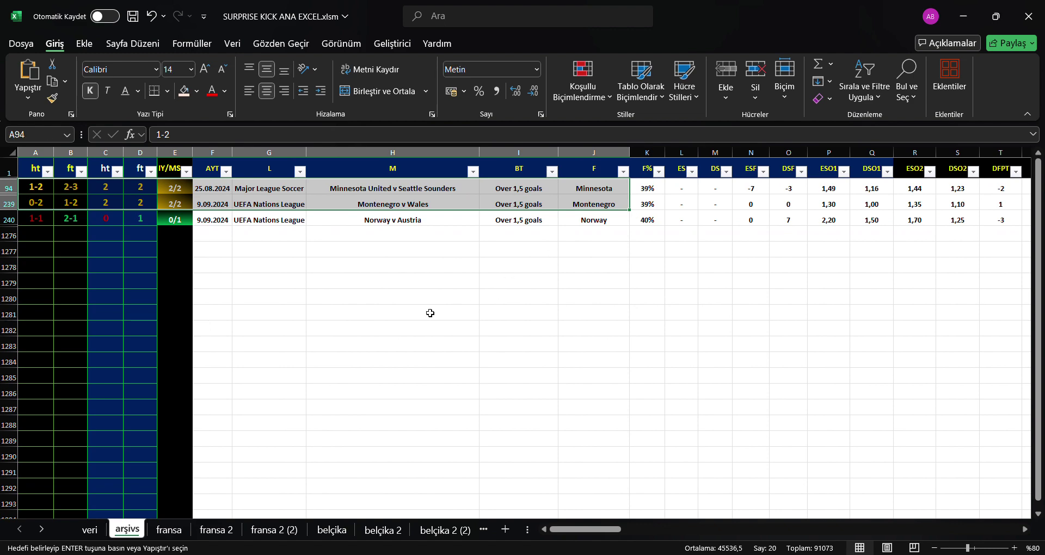
{"action": "left_click", "coordinate": [406, 299]}
{"action": "left_click", "coordinate": [411, 220]}
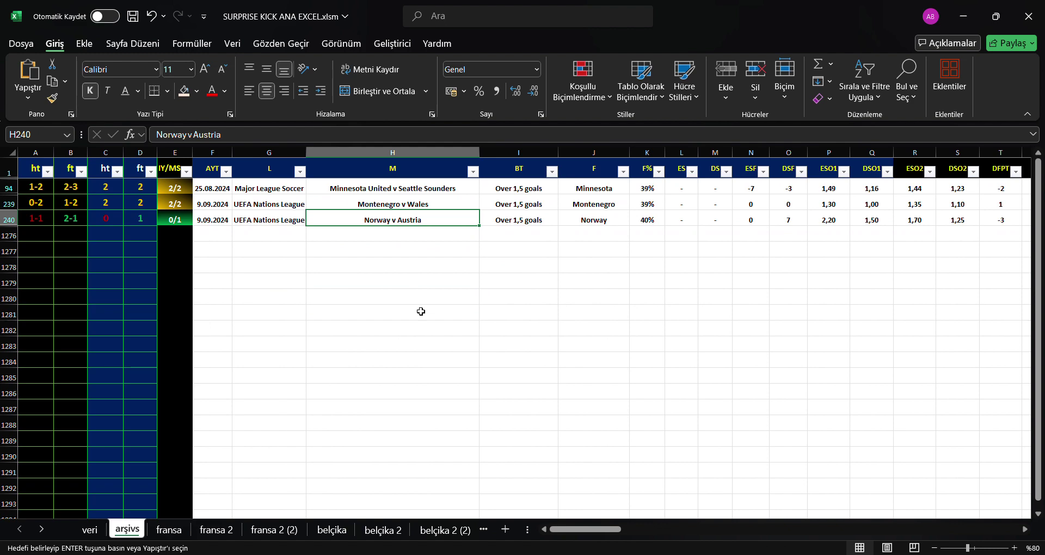
{"action": "key", "text": "Up"}
{"action": "key", "text": "Up"}
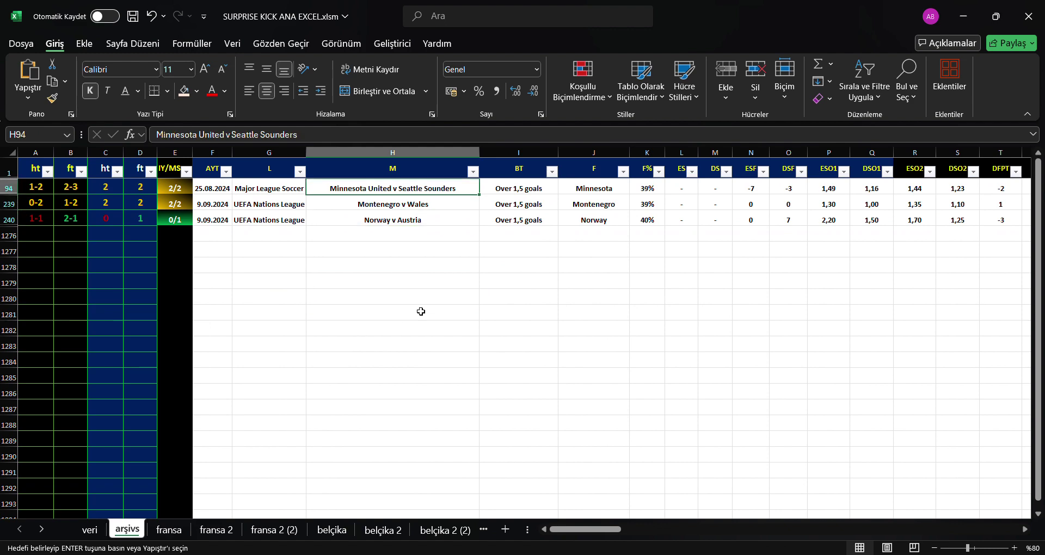
{"action": "key", "text": "Right"}
{"action": "key", "text": "Right"}
{"action": "key", "text": "Left"}
{"action": "key", "text": "Left"}
{"action": "key", "text": "Left"}
{"action": "key", "text": "Left"}
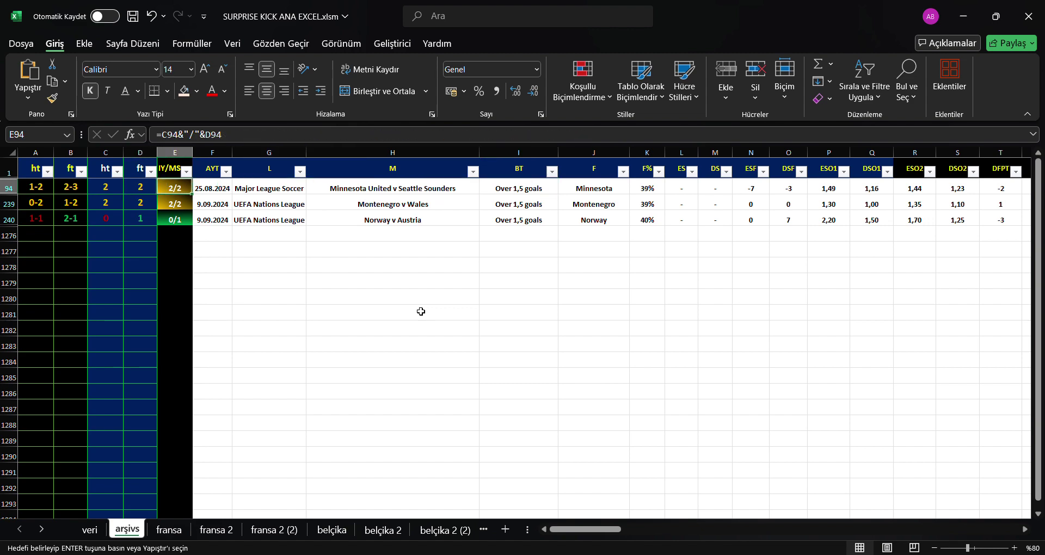
{"action": "key", "text": "Right"}
{"action": "key", "text": "Right"}
{"action": "key", "text": "Right"}
{"action": "key", "text": "Down"}
{"action": "key", "text": "Left"}
{"action": "key", "text": "Left"}
{"action": "key", "text": "Left"}
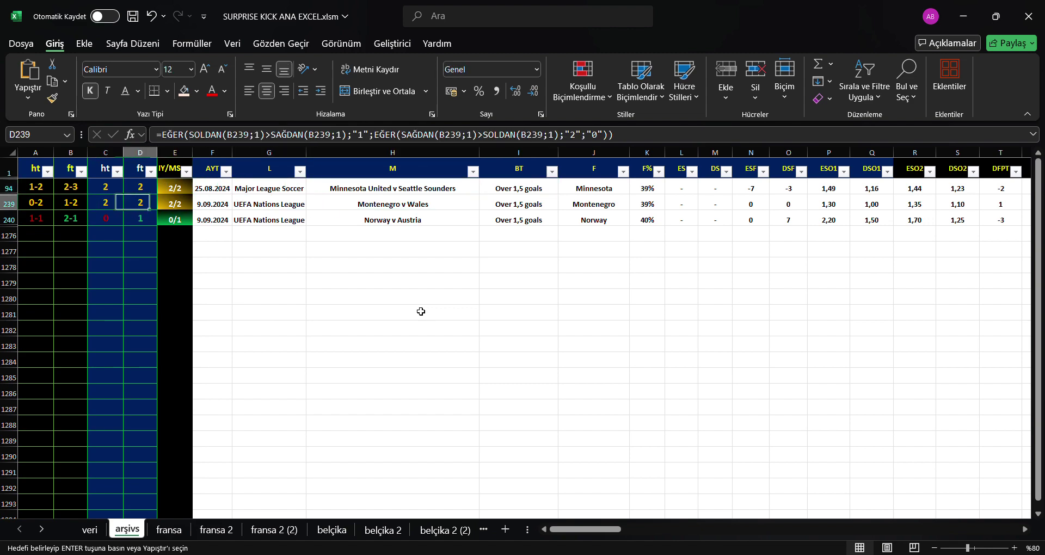
{"action": "key", "text": "Right"}
{"action": "key", "text": "Right"}
{"action": "key", "text": "Right"}
{"action": "key", "text": "Left"}
{"action": "key", "text": "Left"}
{"action": "key", "text": "Left"}
{"action": "key", "text": "Left"}
{"action": "key", "text": "Left"}
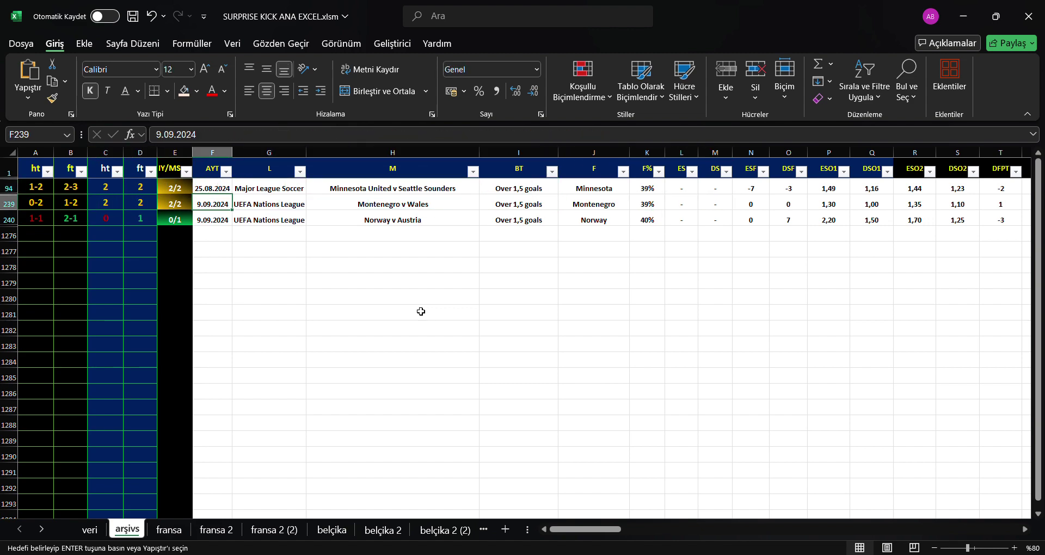
{"action": "key", "text": "Down"}
{"action": "key", "text": "Right"}
{"action": "key", "text": "Right"}
{"action": "key", "text": "Right"}
{"action": "key", "text": "Left"}
{"action": "key", "text": "Left"}
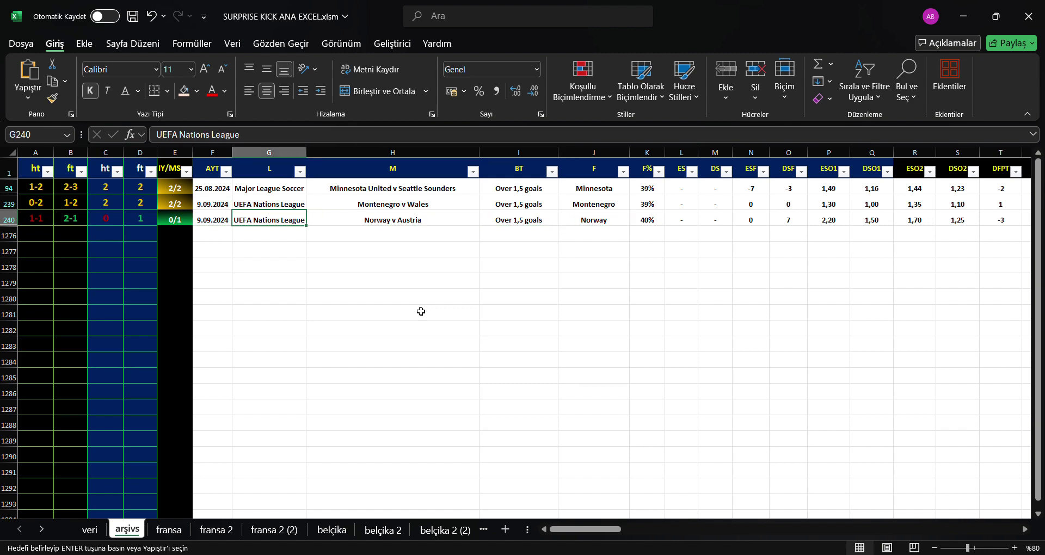
{"action": "key", "text": "Left"}
{"action": "key", "text": "Left"}
{"action": "key", "text": "Left"}
{"action": "key", "text": "Left"}
{"action": "key", "text": "Left"}
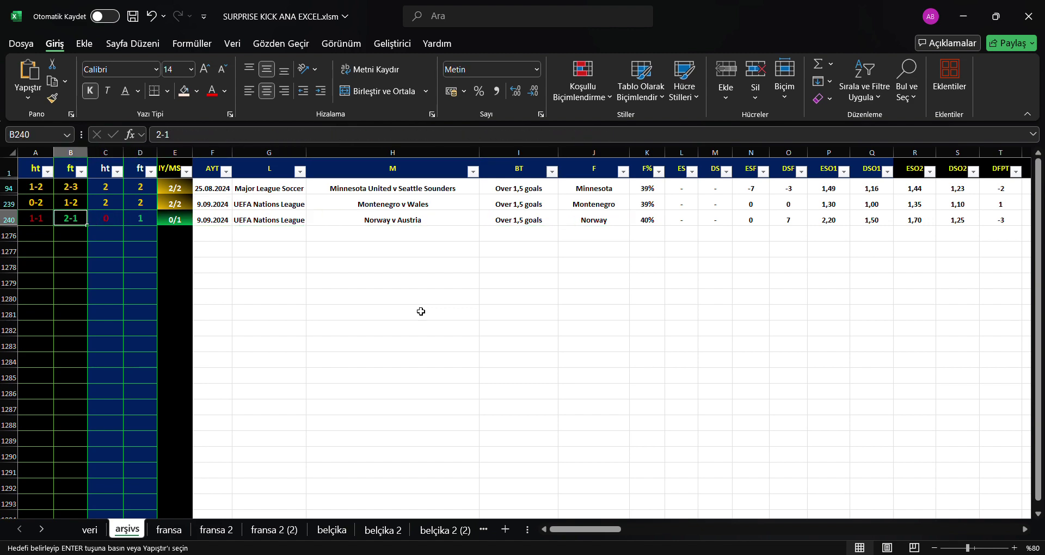
{"action": "key", "text": "Left"}
{"action": "key", "text": "Right"}
{"action": "key", "text": "Right"}
{"action": "key", "text": "Right"}
{"action": "key", "text": "Right"}
{"action": "key", "text": "Right"}
{"action": "key", "text": "Right"}
{"action": "key", "text": "Right"}
{"action": "key", "text": "Right"}
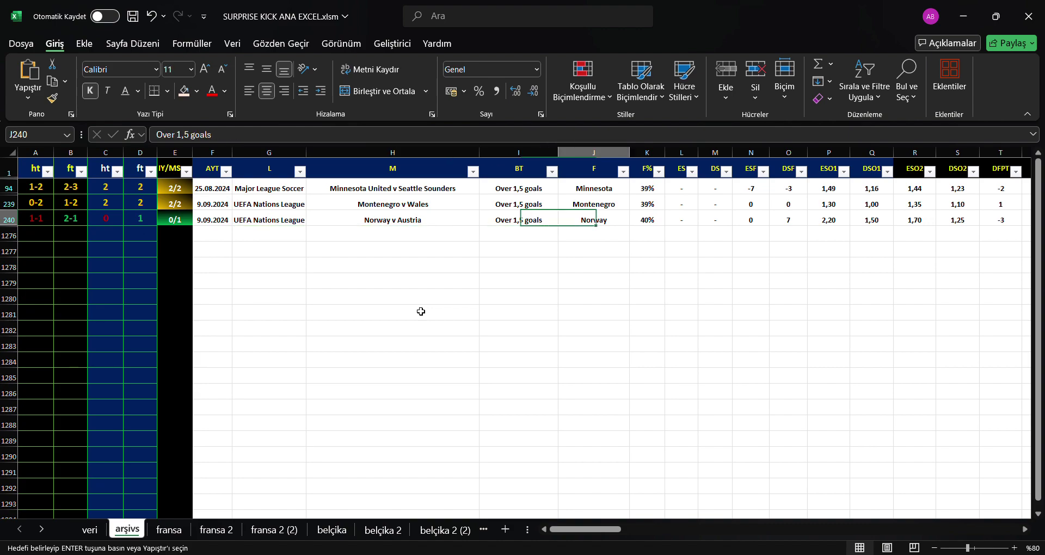
{"action": "key", "text": "Right"}
{"action": "key", "text": "Right"}
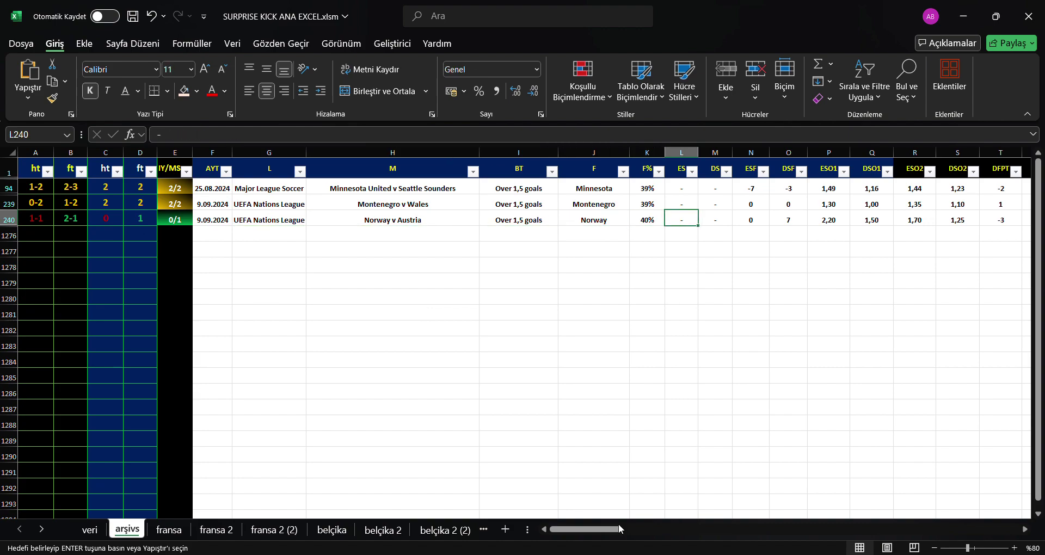
{"action": "mouse_move", "coordinate": [618, 528]}
{"action": "left_mouse_down"}
{"action": "mouse_move", "coordinate": [736, 528]}
{"action": "mouse_move", "coordinate": [784, 508]}
{"action": "left_mouse_up"}
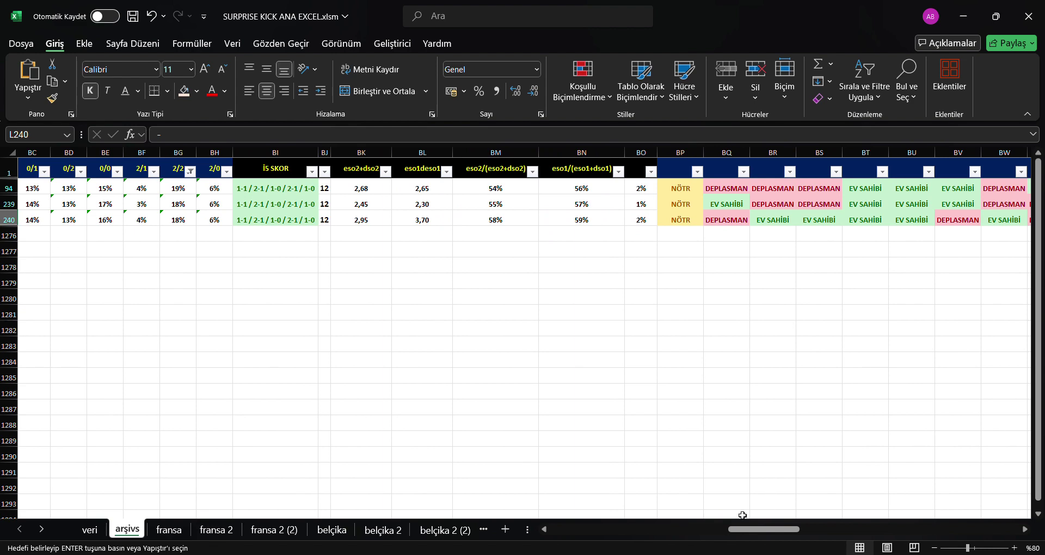
{"action": "left_click_drag", "start_coordinate": [740, 528], "coordinate": [705, 535]}
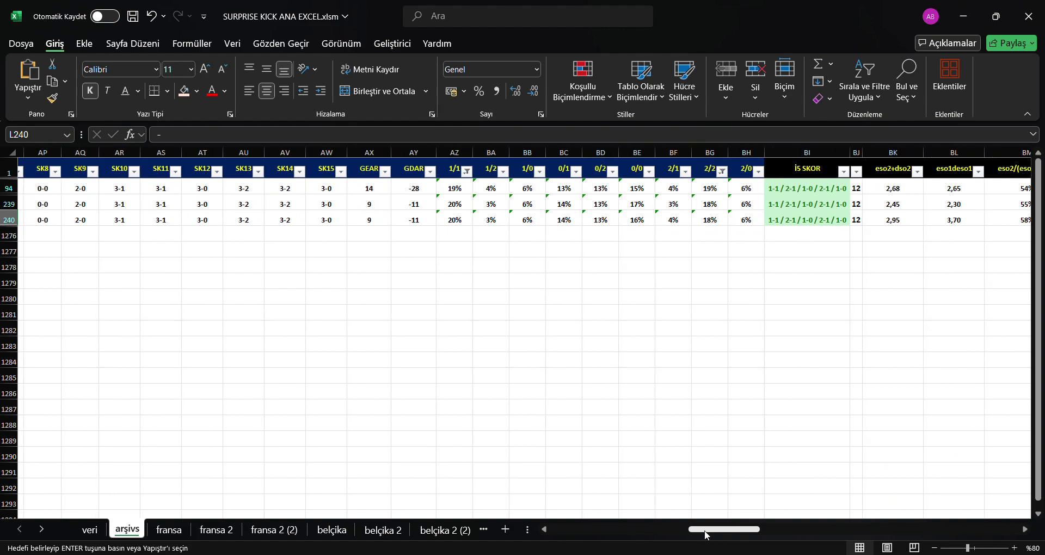
{"action": "mouse_move", "coordinate": [704, 535]}
{"action": "left_mouse_down"}
{"action": "mouse_move", "coordinate": [798, 535]}
{"action": "mouse_move", "coordinate": [779, 524]}
{"action": "left_mouse_up"}
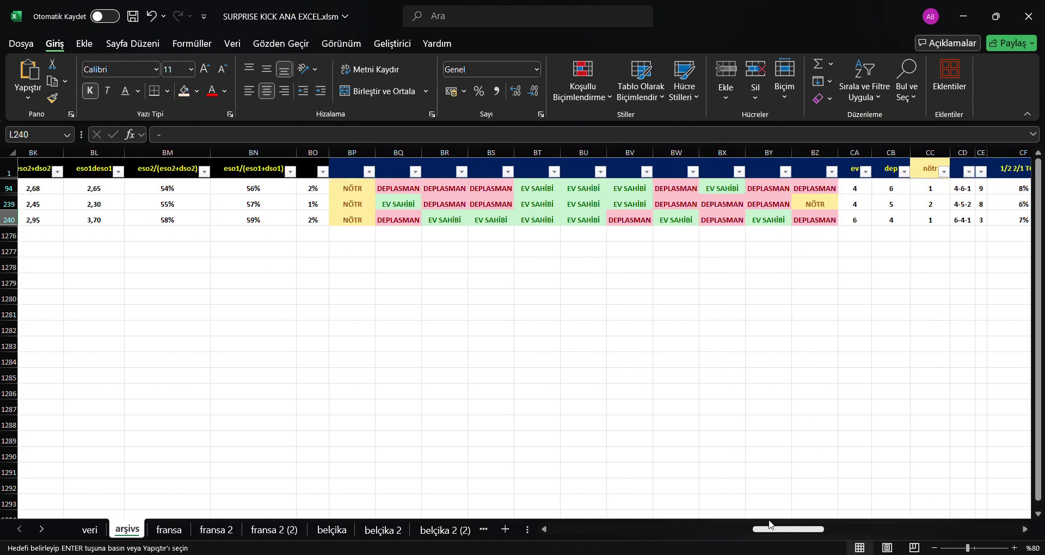
{"action": "left_click_drag", "start_coordinate": [779, 524], "coordinate": [750, 519]}
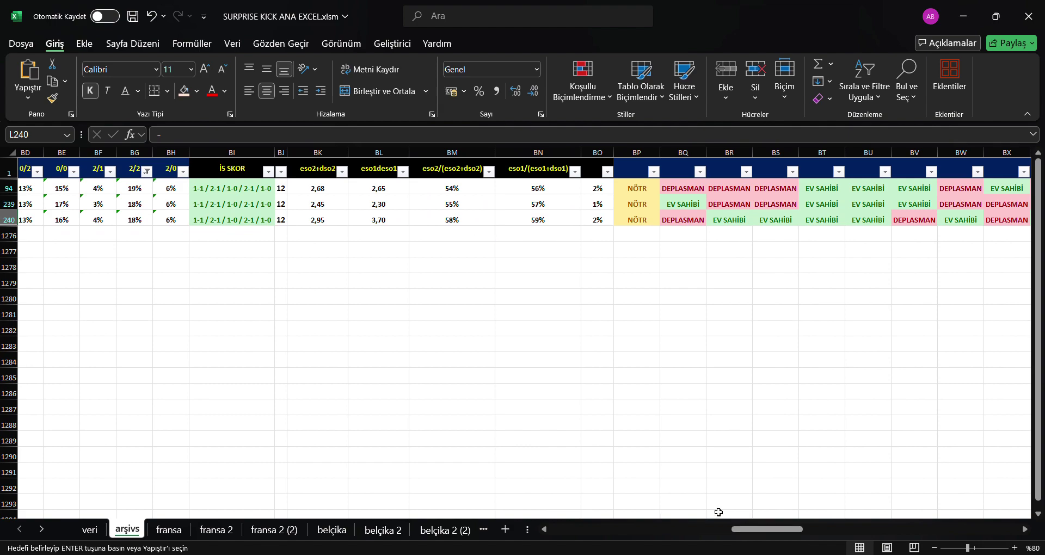
{"action": "left_click_drag", "start_coordinate": [760, 531], "coordinate": [559, 501]}
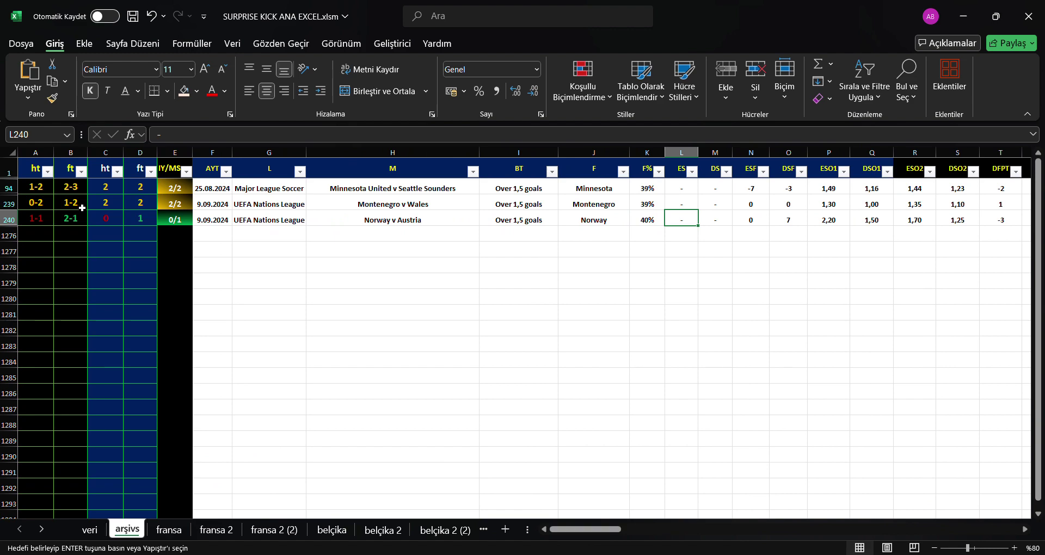
Clear the selection and filter the F% column to 40% alongside the BT filter.
{"action": "left_click_drag", "start_coordinate": [35, 187], "coordinate": [295, 212]}
{"action": "left_click", "coordinate": [334, 268]}
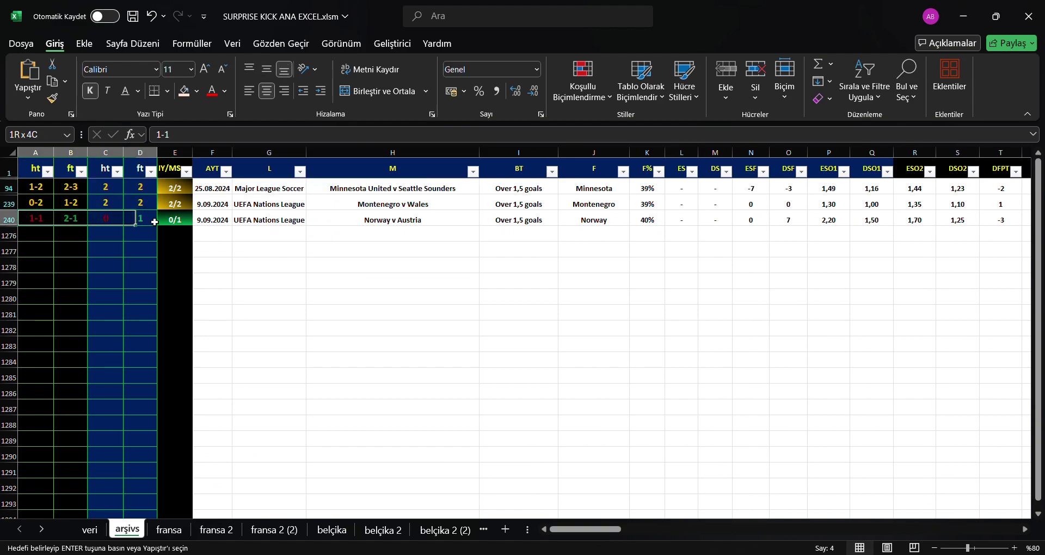
{"action": "left_click", "coordinate": [384, 312]}
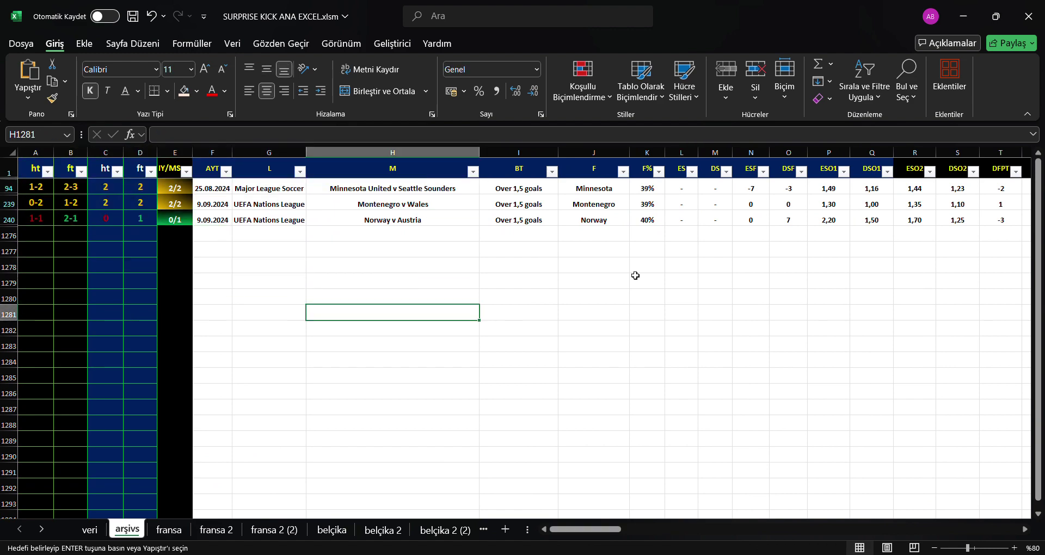
{"action": "left_click", "coordinate": [864, 87]}
{"action": "left_click", "coordinate": [856, 204]}
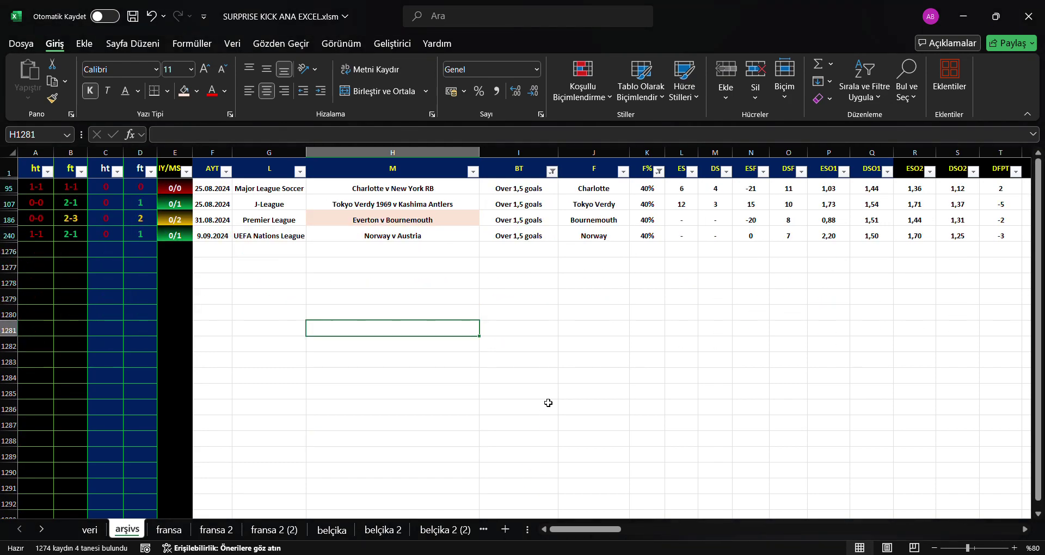
Select and compare Norway v Austria's match and stats cells with the matching rows above.
{"action": "left_click_drag", "start_coordinate": [46, 242], "coordinate": [648, 237]}
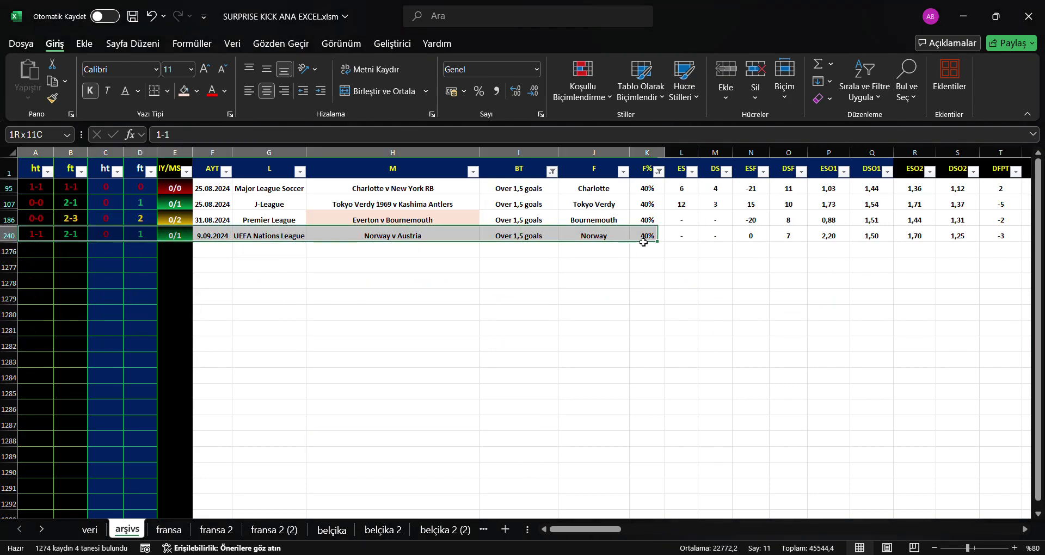
{"action": "left_click_drag", "start_coordinate": [36, 187], "coordinate": [661, 218]}
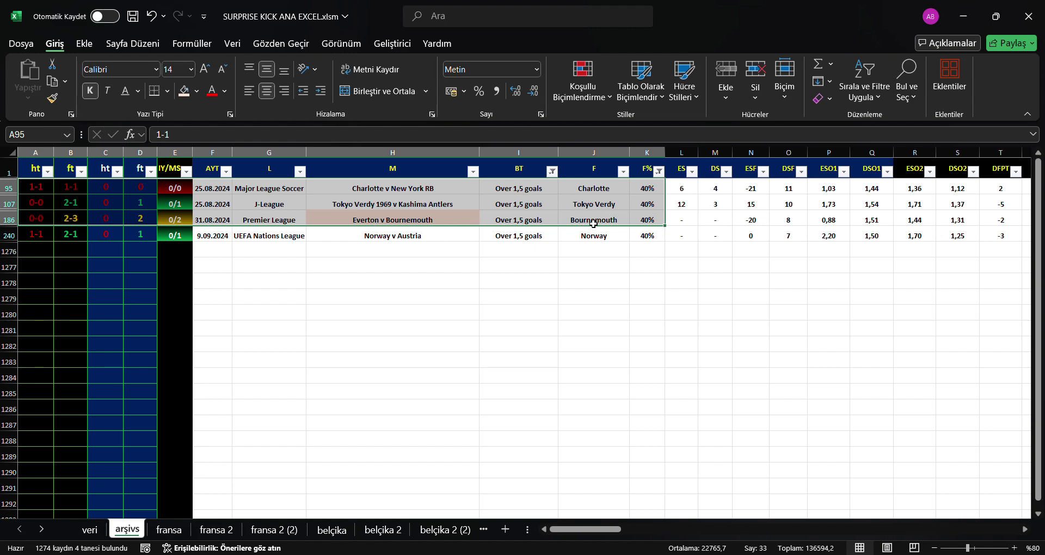
{"action": "left_click_drag", "start_coordinate": [392, 236], "coordinate": [681, 236]}
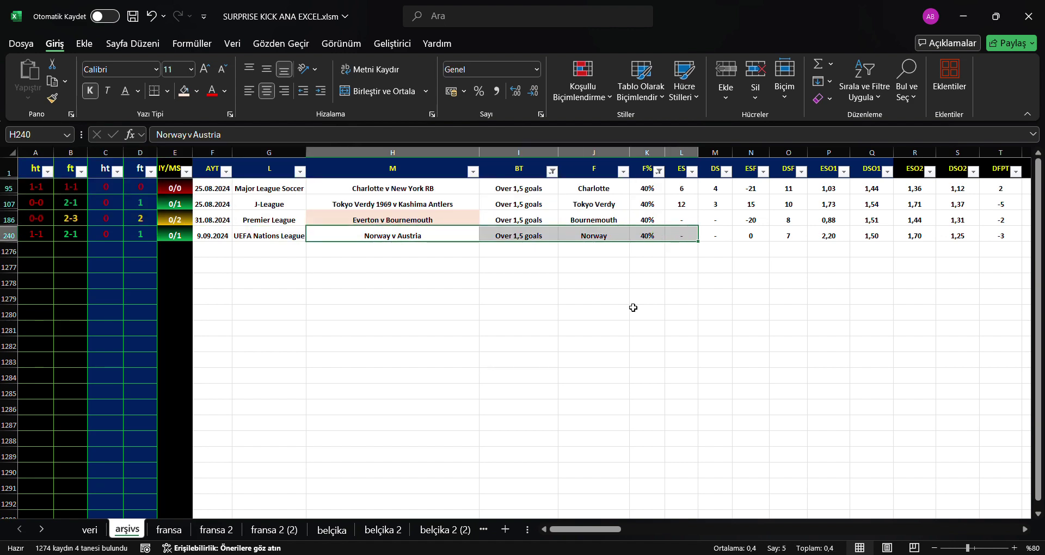
{"action": "left_click", "coordinate": [606, 306]}
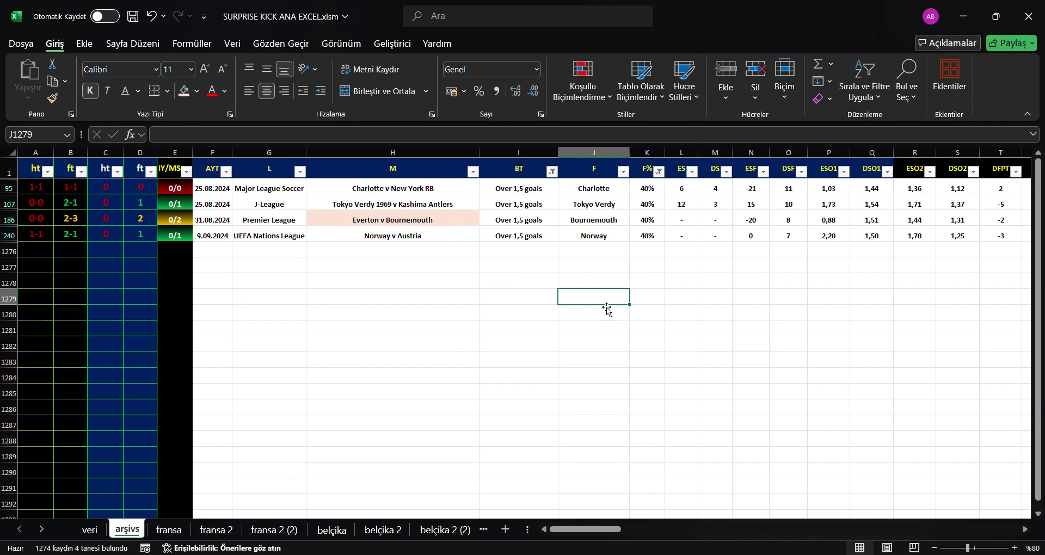
{"action": "left_click_drag", "start_coordinate": [35, 188], "coordinate": [646, 235]}
{"action": "left_click", "coordinate": [648, 333]}
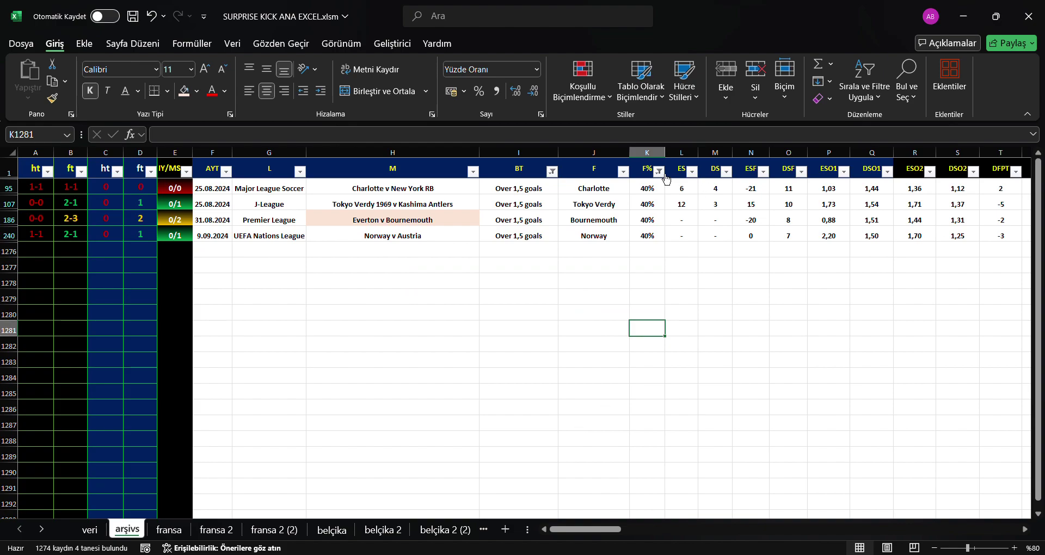
Remove all filters, select row 240 and filter the ev and dep count columns to 93 records.
{"action": "key", "text": "ctrl+shift+l"}
{"action": "key", "text": "ctrl+shift+l"}
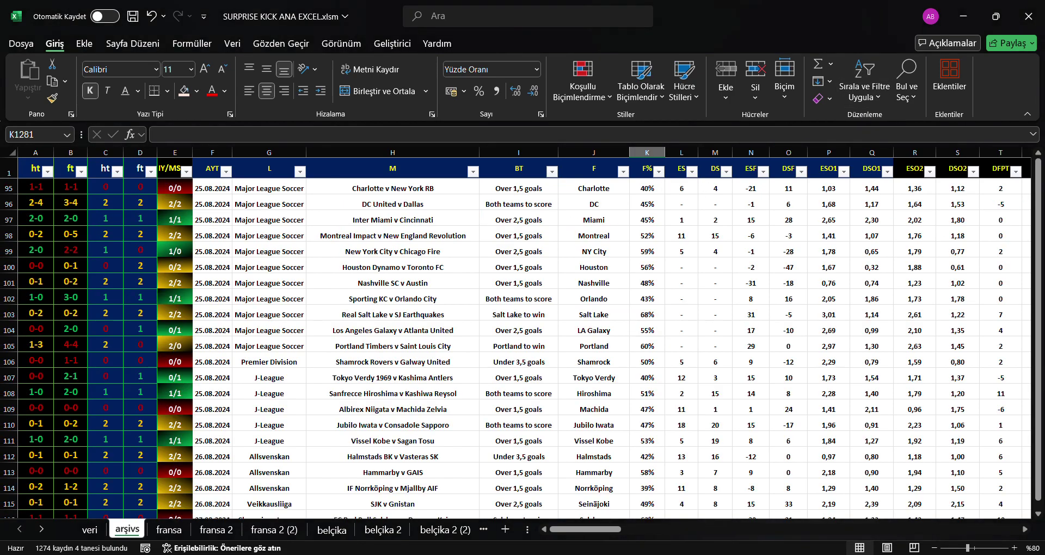
{"action": "left_click_drag", "start_coordinate": [1037, 188], "coordinate": [1038, 229]}
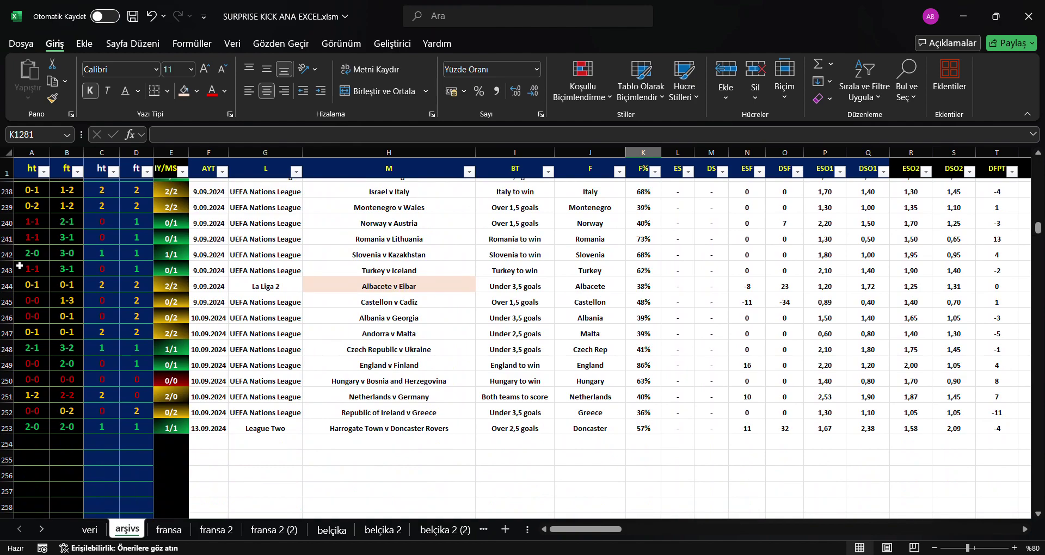
{"action": "left_click", "coordinate": [7, 223]}
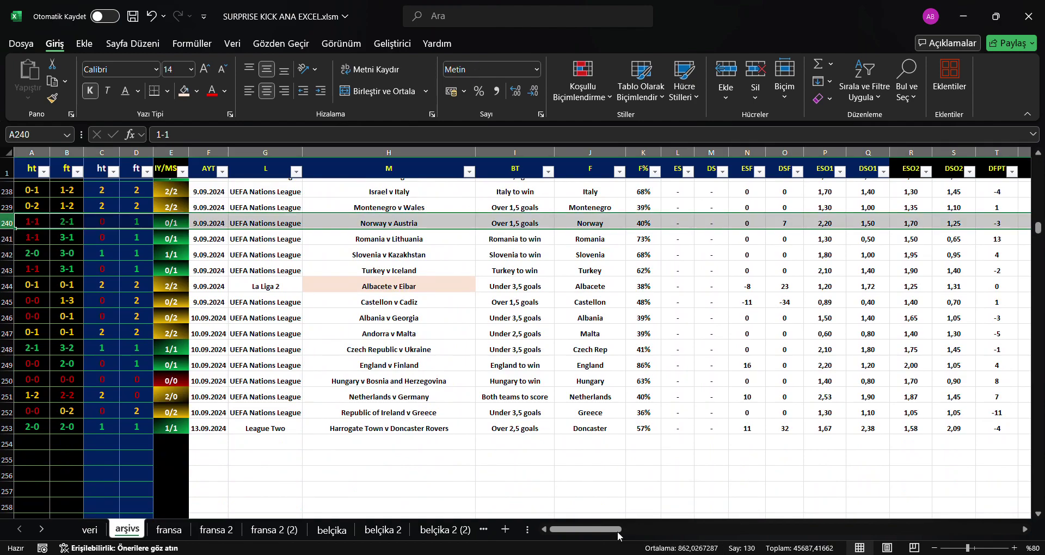
{"action": "left_click_drag", "start_coordinate": [619, 536], "coordinate": [832, 518]}
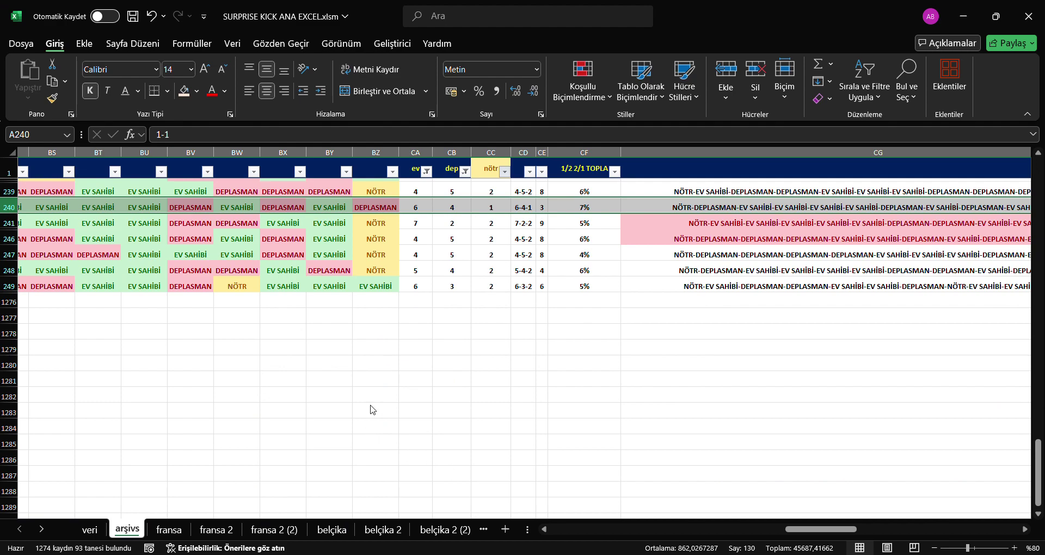
Add eso2/(eso2+dso2), DFPT, DSO1 and F% filters matching row 240, leaving 5 records.
{"action": "left_click_drag", "start_coordinate": [802, 529], "coordinate": [741, 534]}
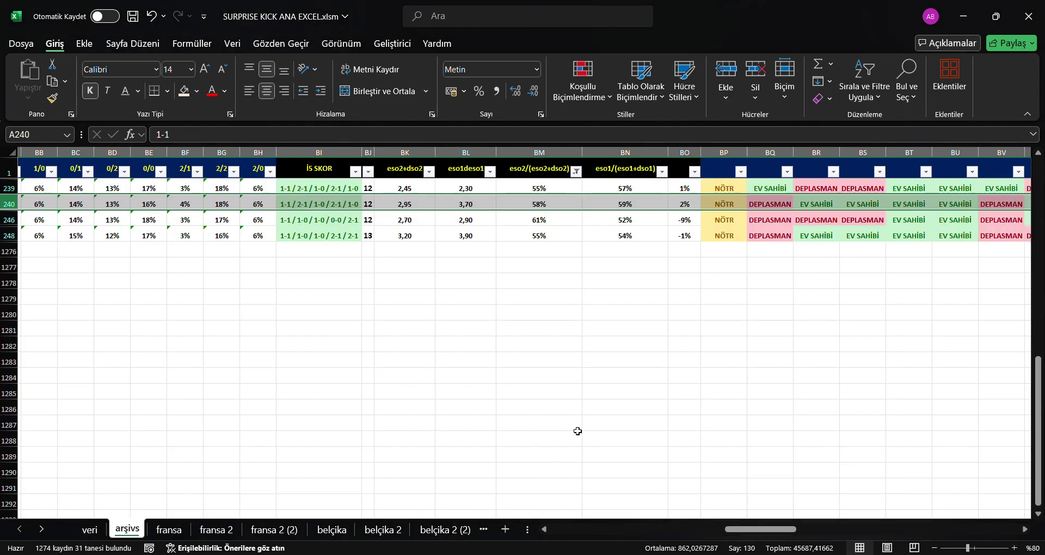
{"action": "scroll", "coordinate": [752, 499], "scroll_direction": "up", "scroll_amount": 3}
{"action": "left_click_drag", "start_coordinate": [752, 528], "coordinate": [614, 527]}
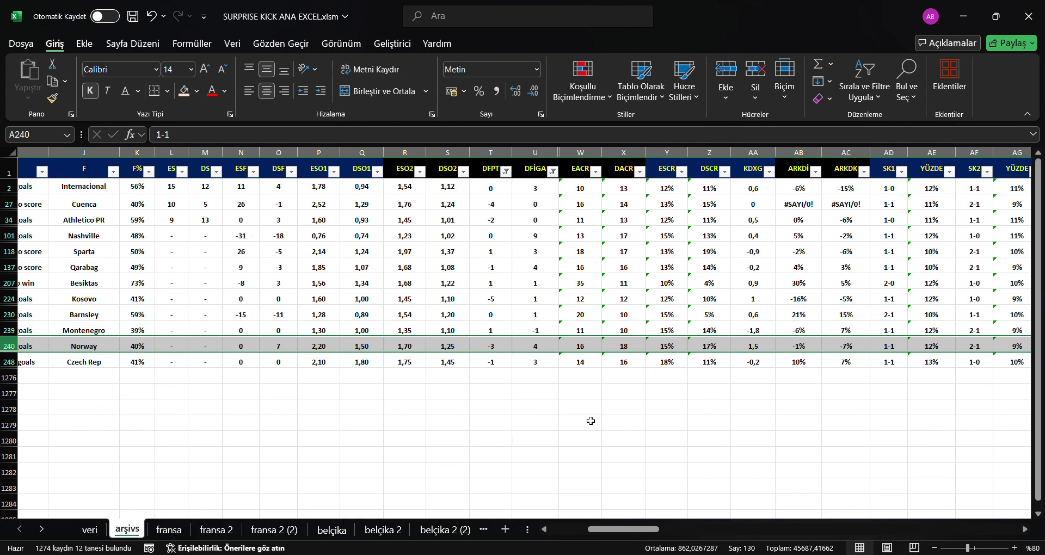
{"action": "left_click_drag", "start_coordinate": [618, 529], "coordinate": [580, 529]}
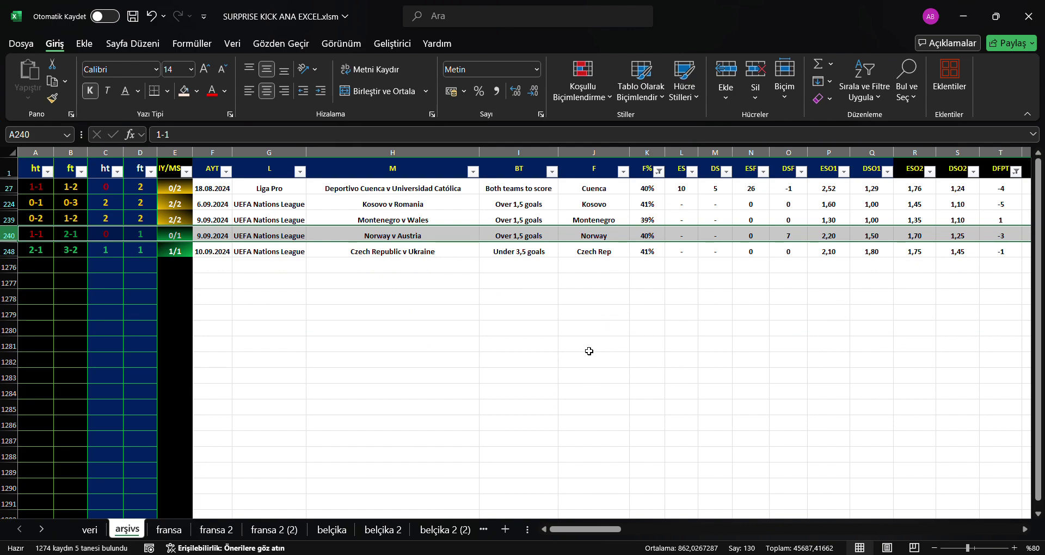
Undo the last filter, set BT to 'Over 1,5 goals' and add an ESO1 filter.
{"action": "key", "text": "ctrl+z"}
{"action": "scroll", "coordinate": [621, 359], "scroll_direction": "up", "scroll_amount": 1}
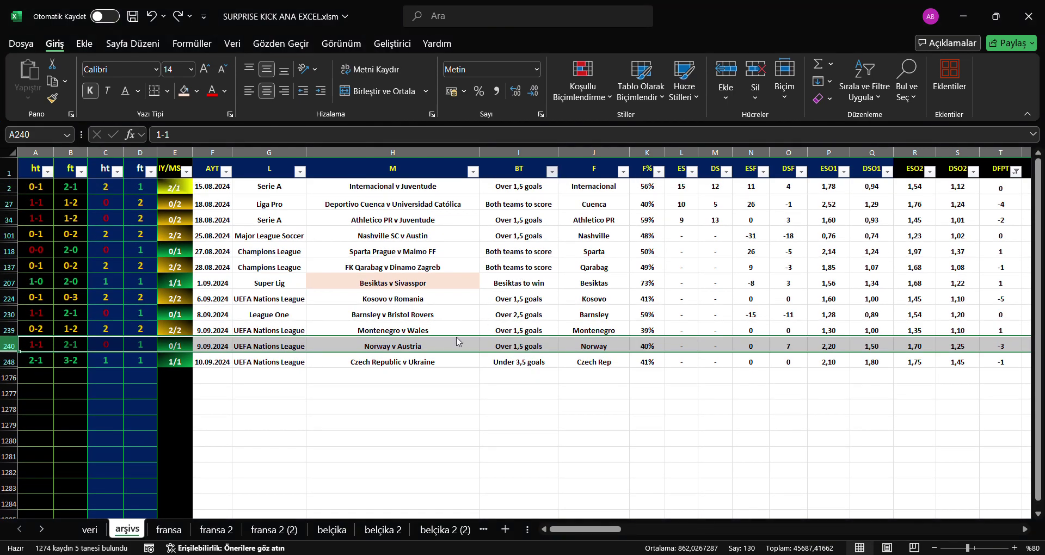
{"action": "key", "text": "ctrl+y"}
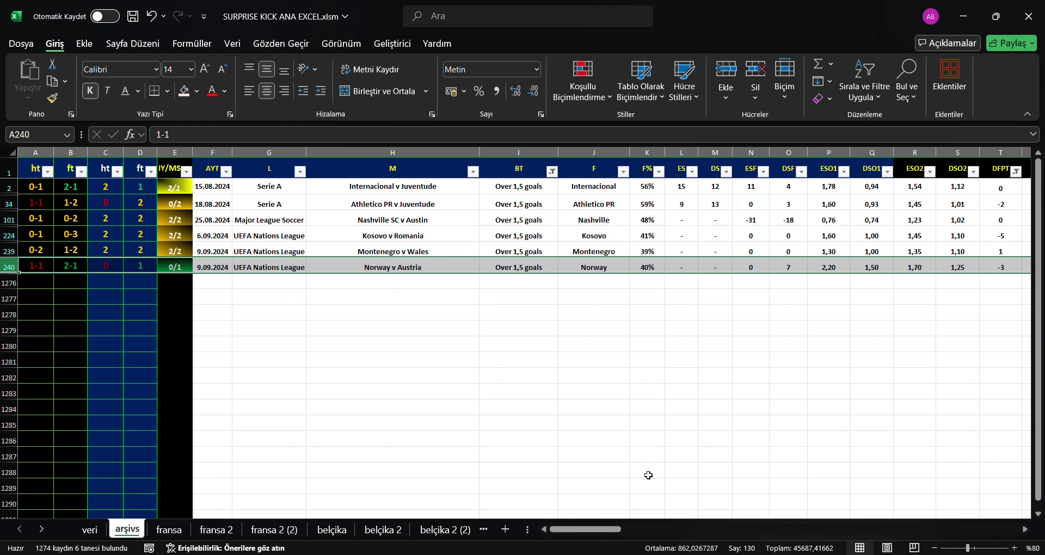
{"action": "left_click_drag", "start_coordinate": [586, 529], "coordinate": [597, 529]}
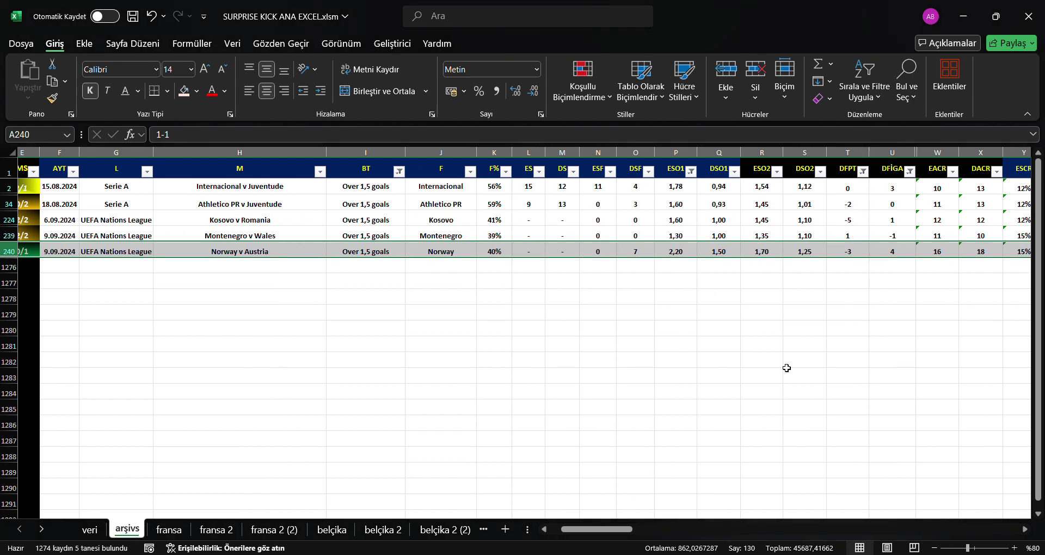
{"action": "scroll", "coordinate": [599, 495], "scroll_direction": "left", "scroll_amount": 2}
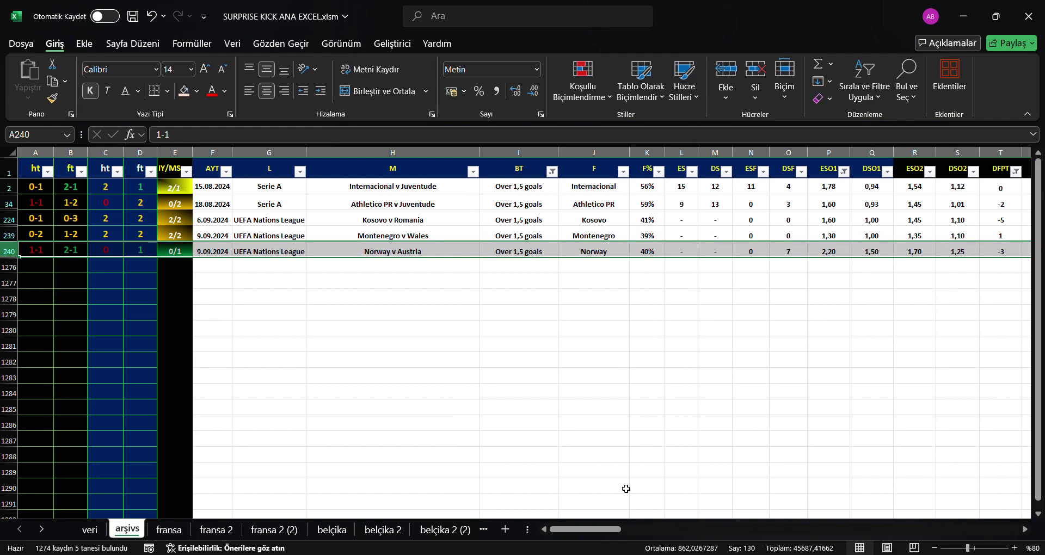
Add DFİGA and 1/1 filters matching row 240, narrowing to 3 of 1274 records.
{"action": "mouse_move", "coordinate": [592, 529]}
{"action": "left_mouse_down"}
{"action": "mouse_move", "coordinate": [718, 528]}
{"action": "mouse_move", "coordinate": [588, 527]}
{"action": "left_mouse_up"}
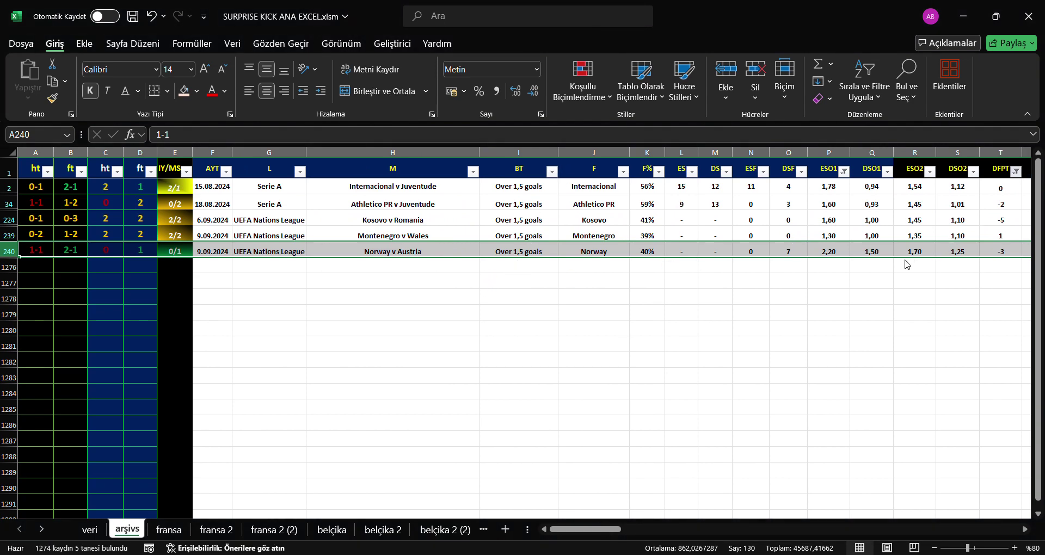
{"action": "left_click_drag", "start_coordinate": [560, 529], "coordinate": [578, 527]}
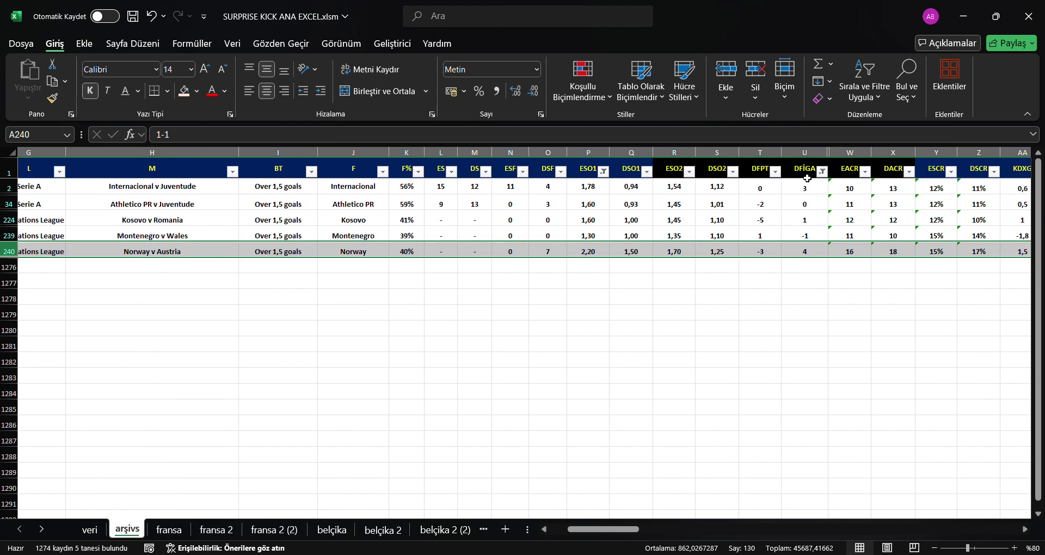
{"action": "left_click_drag", "start_coordinate": [592, 529], "coordinate": [535, 524]}
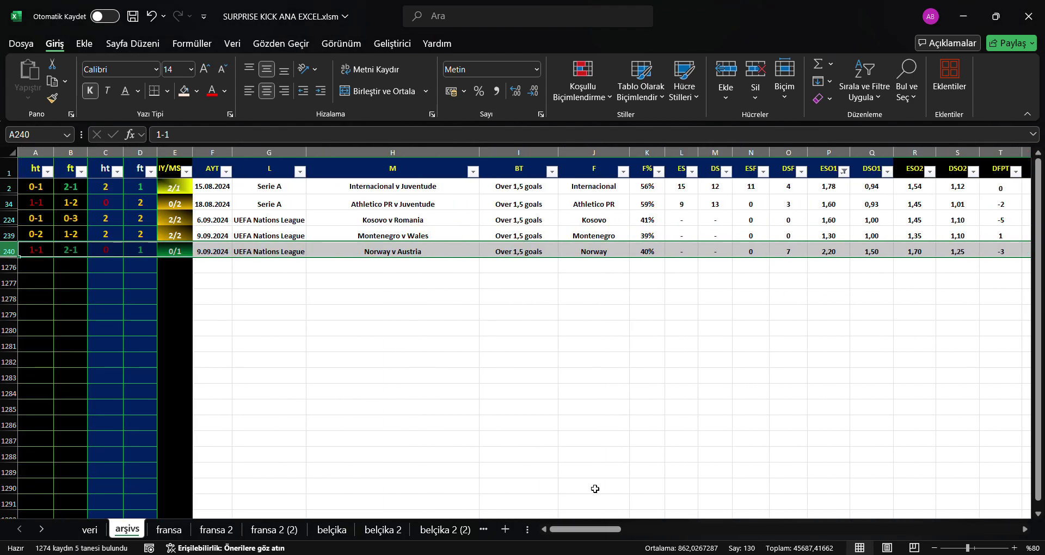
{"action": "mouse_move", "coordinate": [593, 528]}
{"action": "left_mouse_down"}
{"action": "mouse_move", "coordinate": [754, 529]}
{"action": "mouse_move", "coordinate": [602, 509]}
{"action": "mouse_move", "coordinate": [947, 488]}
{"action": "mouse_move", "coordinate": [709, 485]}
{"action": "mouse_move", "coordinate": [719, 484]}
{"action": "left_mouse_up"}
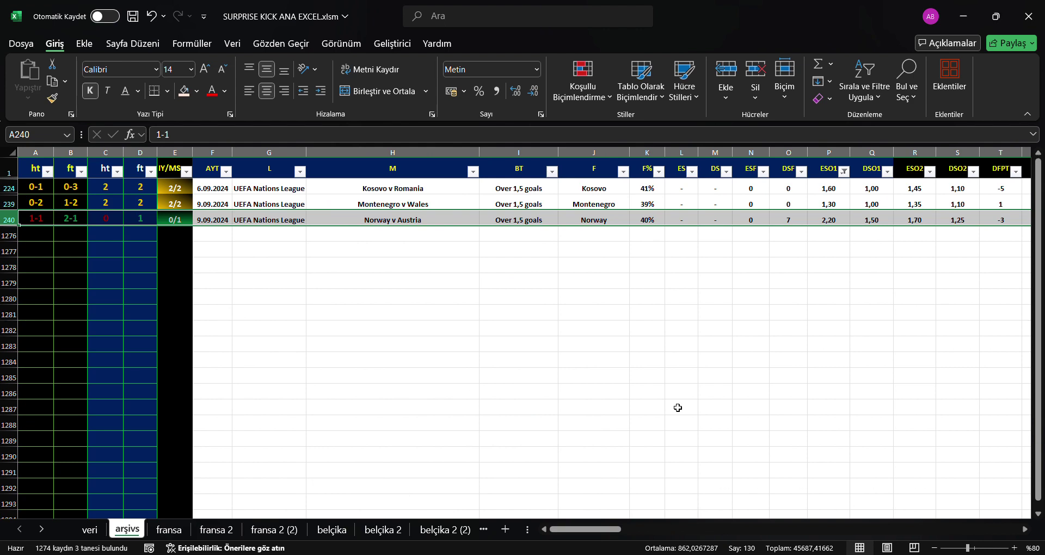
Undo the BT, DFPT and other recent column filters until 31 of 1274 records show.
{"action": "key", "text": "ctrl+z"}
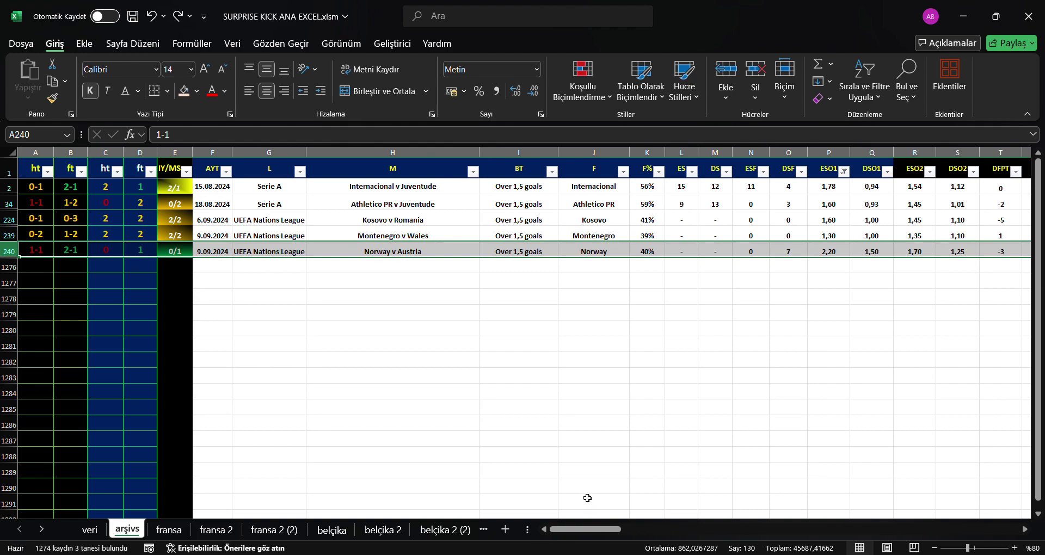
{"action": "key", "text": "ctrl+z"}
{"action": "key", "text": "ctrl+z"}
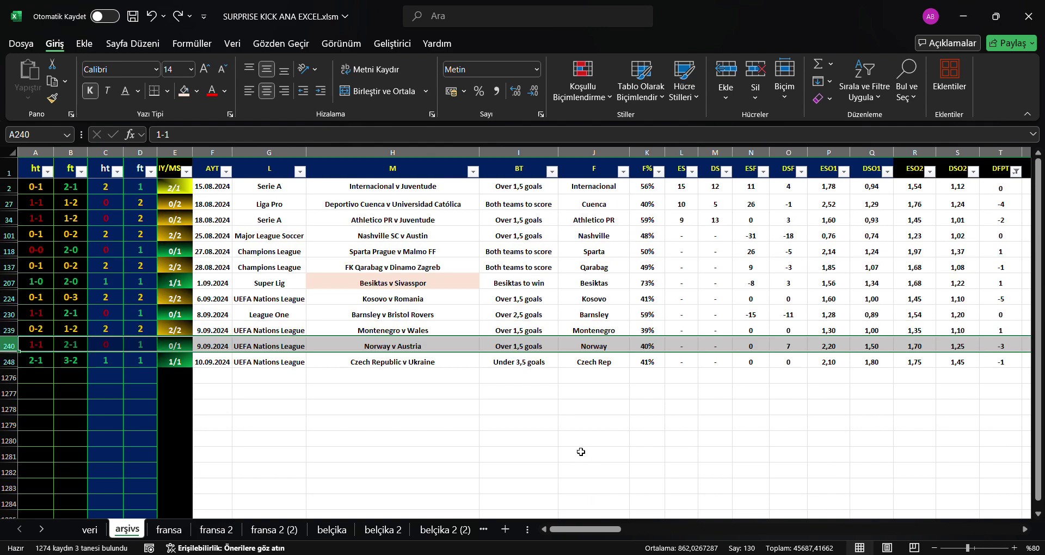
{"action": "mouse_move", "coordinate": [578, 529]}
{"action": "left_mouse_down"}
{"action": "mouse_move", "coordinate": [649, 532]}
{"action": "mouse_move", "coordinate": [640, 534]}
{"action": "left_mouse_up"}
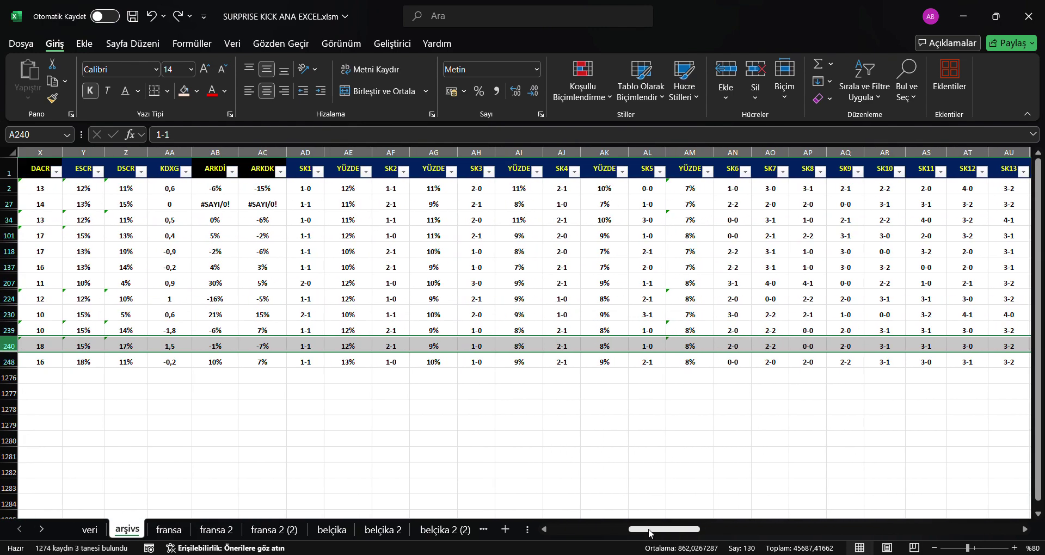
{"action": "key", "text": "ctrl+y"}
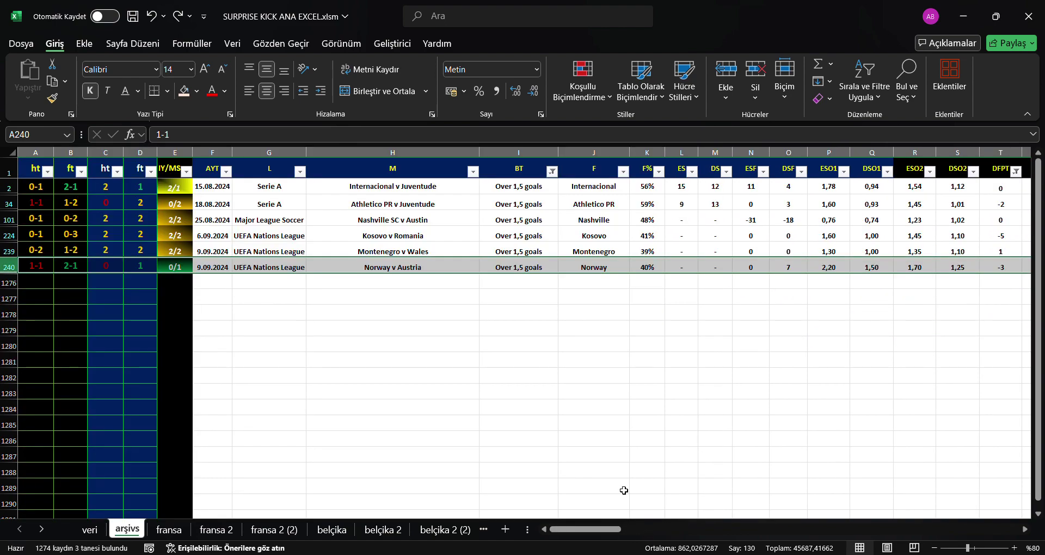
{"action": "key", "text": "ctrl+z"}
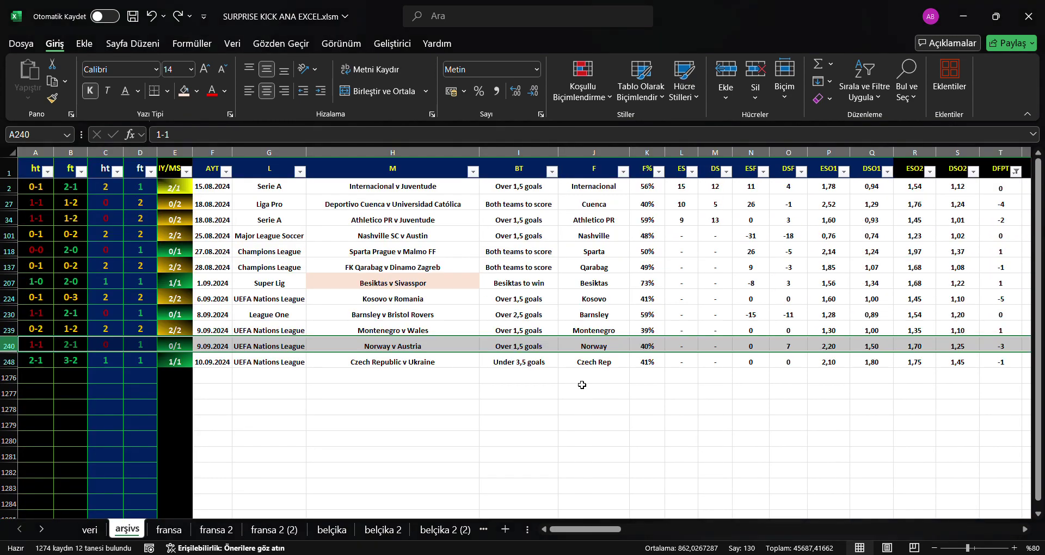
{"action": "left_click_drag", "start_coordinate": [585, 529], "coordinate": [611, 531]}
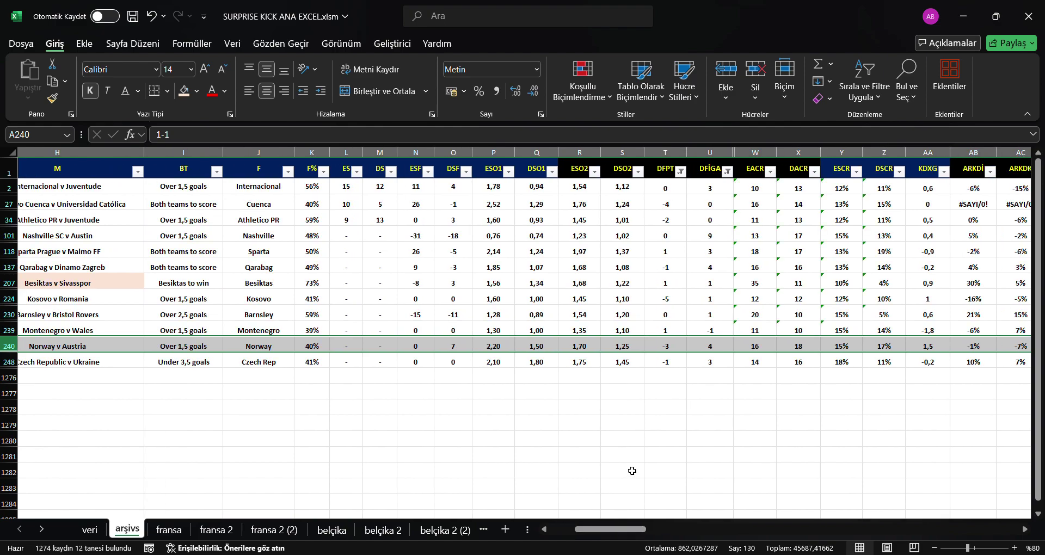
{"action": "key", "text": "ctrl+z"}
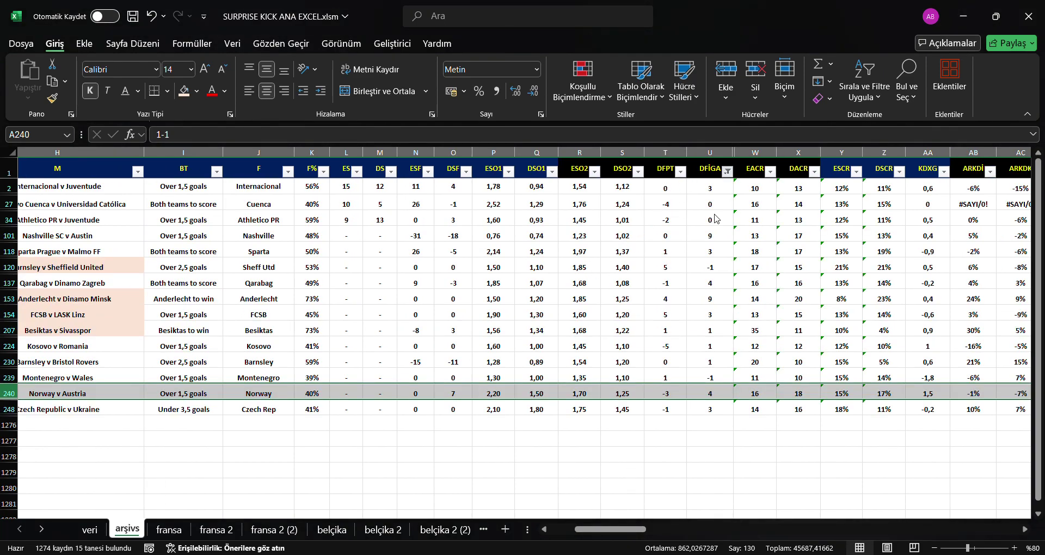
{"action": "key", "text": "ctrl+z"}
{"action": "mouse_move", "coordinate": [610, 529]}
{"action": "left_mouse_down"}
{"action": "mouse_move", "coordinate": [791, 529]}
{"action": "mouse_move", "coordinate": [568, 527]}
{"action": "mouse_move", "coordinate": [617, 526]}
{"action": "left_mouse_up"}
Scroll up and down through the 31 filtered matches to compare them with Norway v Austria.
{"action": "scroll", "coordinate": [657, 317], "scroll_direction": "down", "scroll_amount": 6}
{"action": "scroll", "coordinate": [358, 390], "scroll_direction": "up", "scroll_amount": 1}
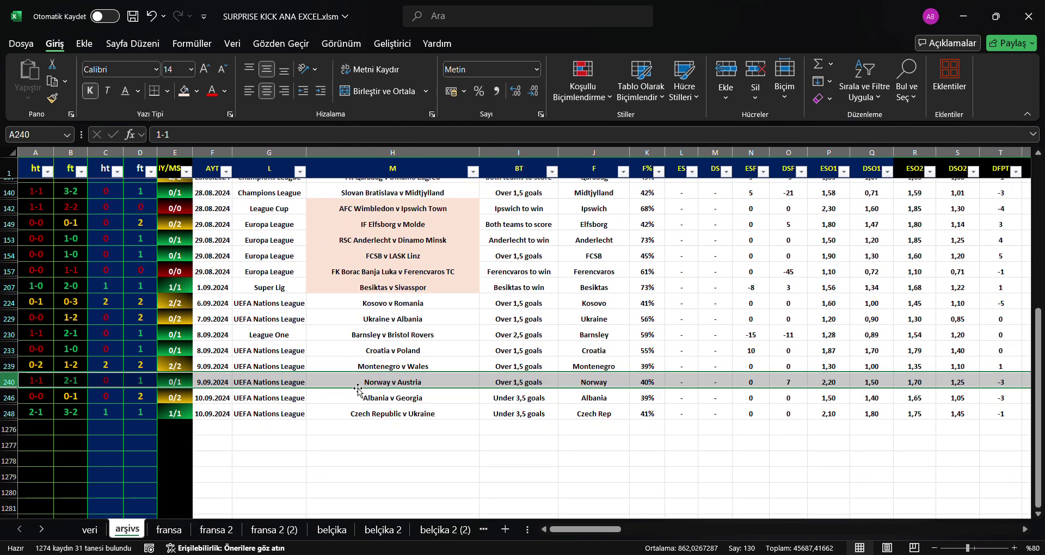
{"action": "scroll", "coordinate": [358, 391], "scroll_direction": "up", "scroll_amount": 1}
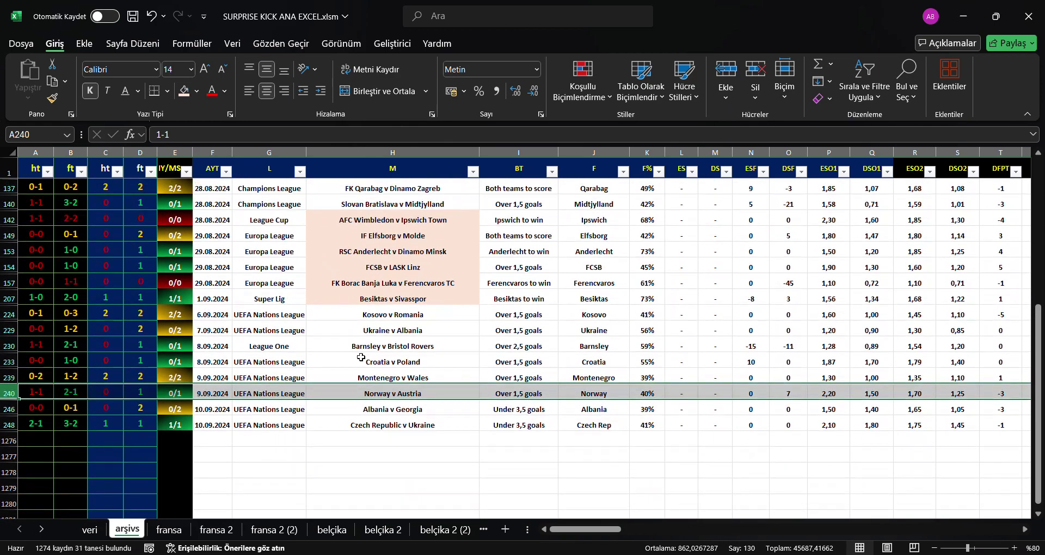
{"action": "scroll", "coordinate": [354, 349], "scroll_direction": "up", "scroll_amount": 5}
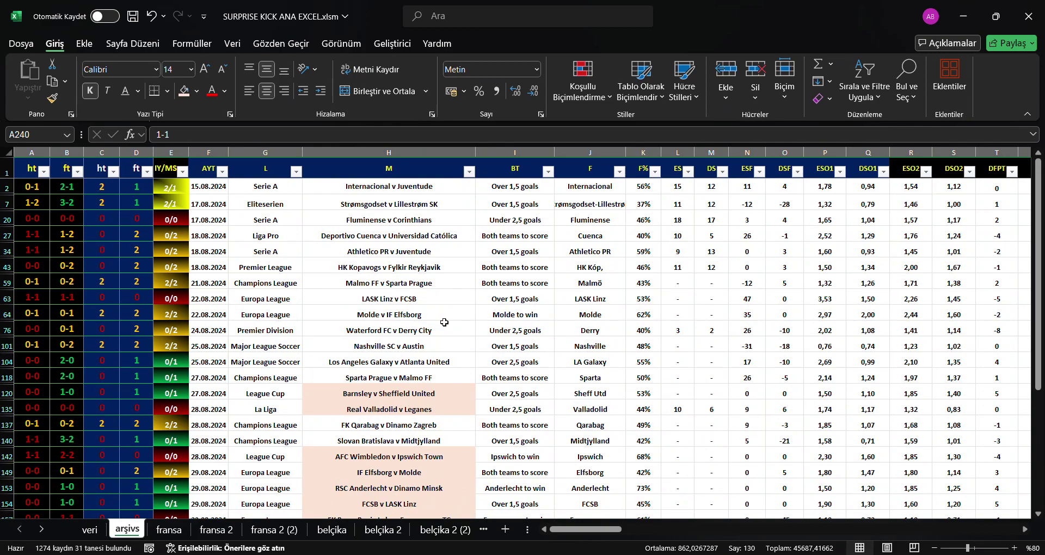
{"action": "scroll", "coordinate": [444, 322], "scroll_direction": "down", "scroll_amount": 2}
{"action": "scroll", "coordinate": [444, 322], "scroll_direction": "down", "scroll_amount": 2}
{"action": "scroll", "coordinate": [445, 324], "scroll_direction": "down", "scroll_amount": 1}
{"action": "scroll", "coordinate": [445, 324], "scroll_direction": "up", "scroll_amount": 5}
{"action": "scroll", "coordinate": [446, 324], "scroll_direction": "down", "scroll_amount": 2}
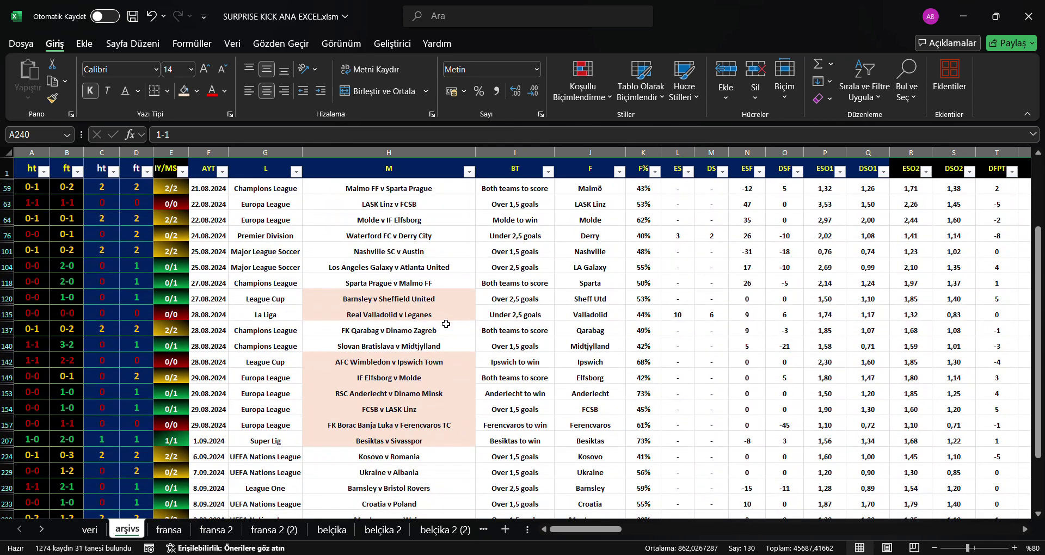
{"action": "scroll", "coordinate": [445, 324], "scroll_direction": "up", "scroll_amount": 2}
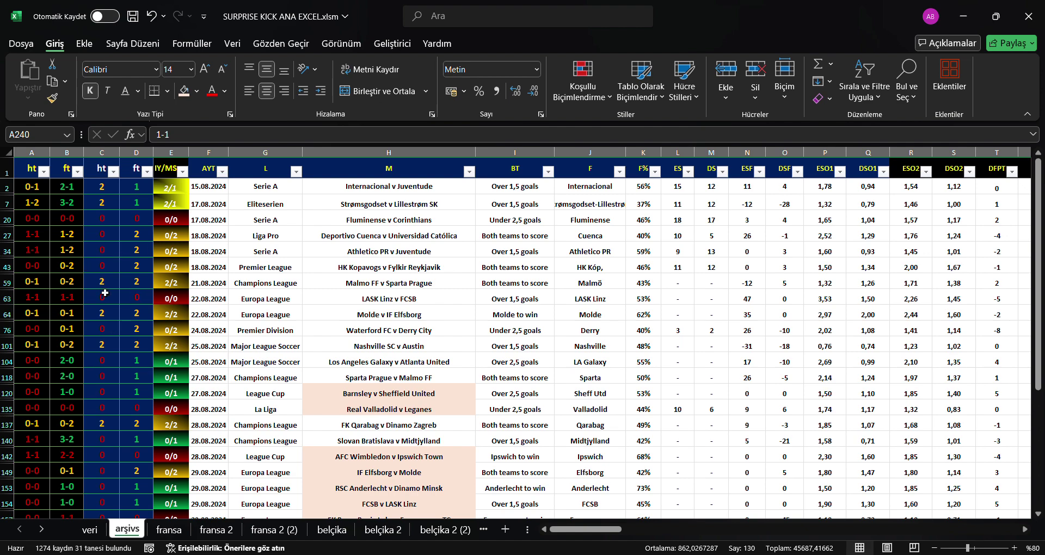
{"action": "scroll", "coordinate": [114, 324], "scroll_direction": "down", "scroll_amount": 1}
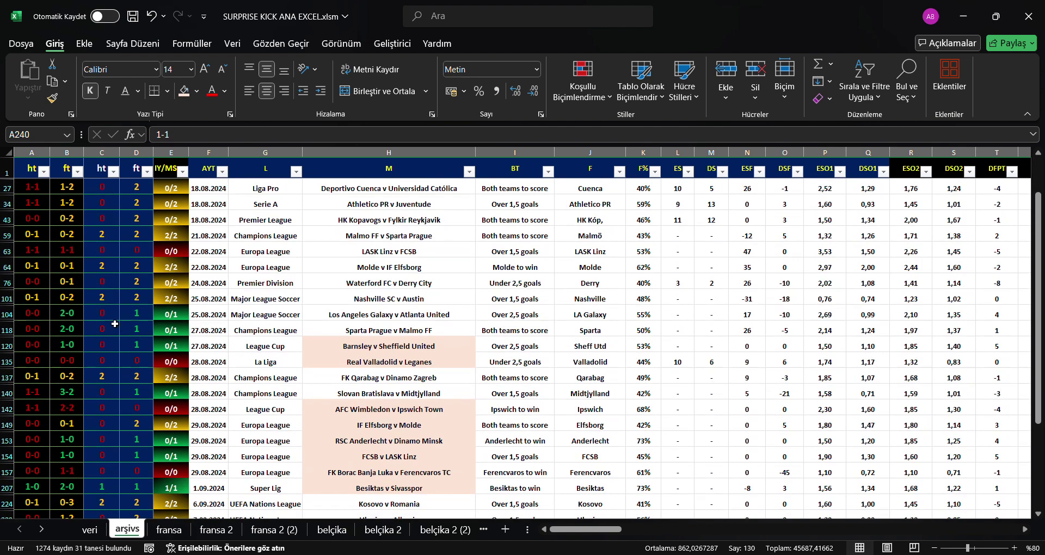
{"action": "scroll", "coordinate": [102, 321], "scroll_direction": "down", "scroll_amount": 1}
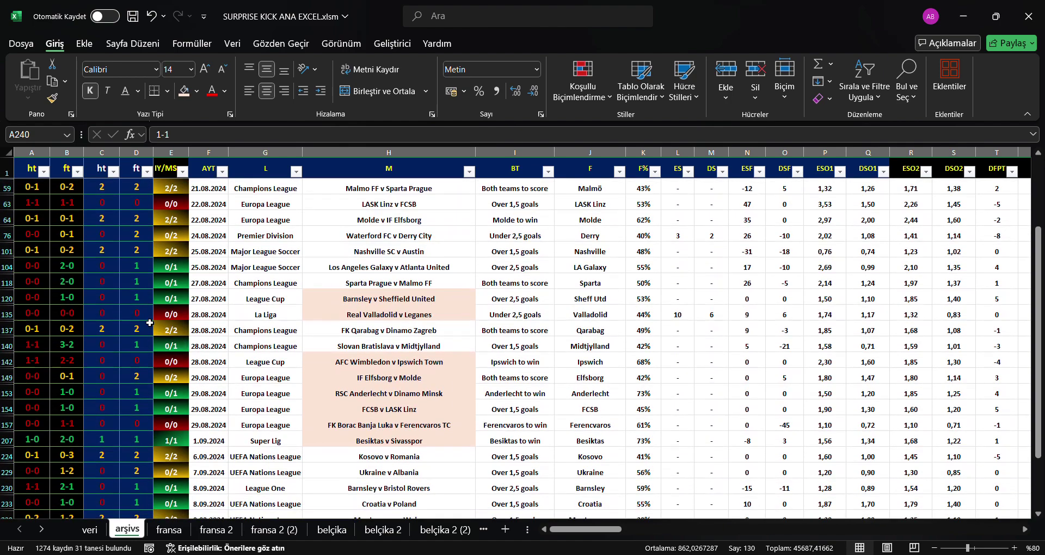
{"action": "scroll", "coordinate": [114, 332], "scroll_direction": "down", "scroll_amount": 1}
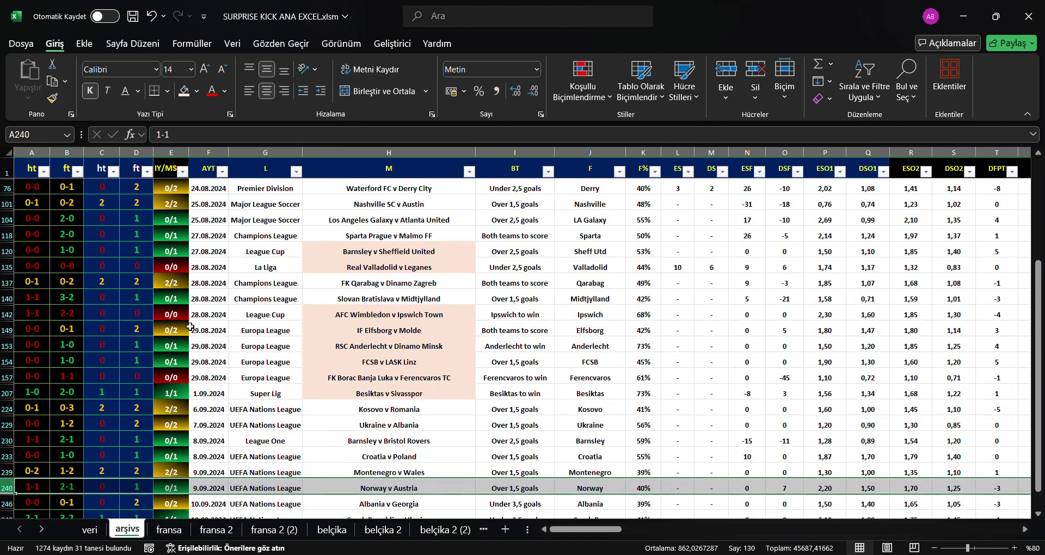
{"action": "scroll", "coordinate": [142, 385], "scroll_direction": "down", "scroll_amount": 1}
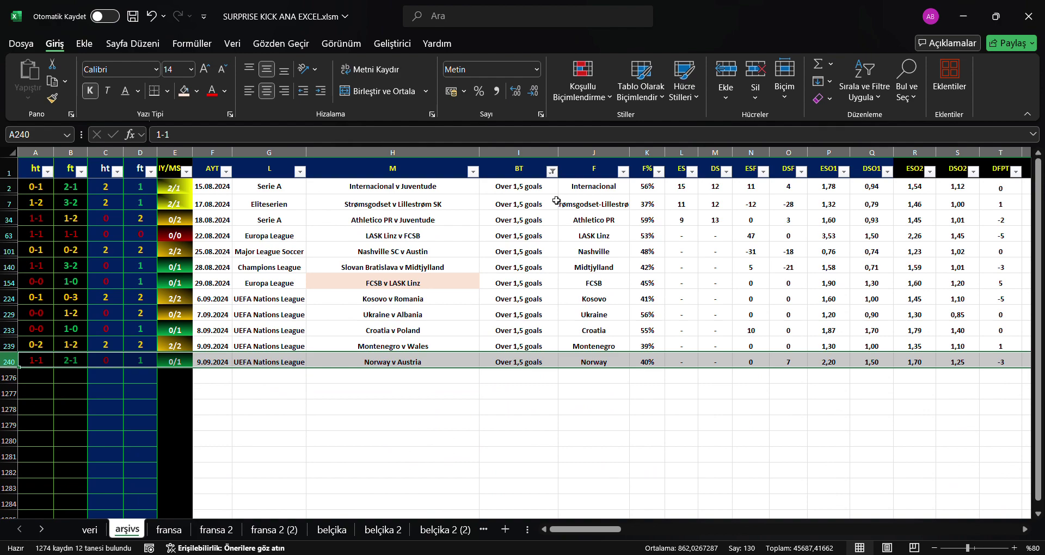
Undo the BT filter and restore the F% filter, leaving 7 records.
{"action": "key", "text": "ctrl+z"}
{"action": "scroll", "coordinate": [645, 472], "scroll_direction": "down", "scroll_amount": 5}
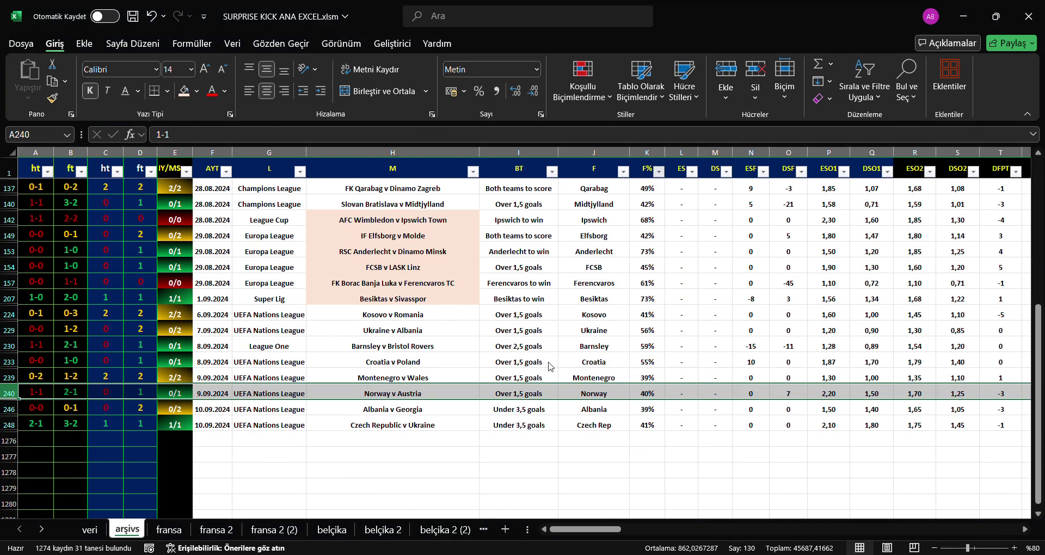
{"action": "key", "text": "ctrl+z"}
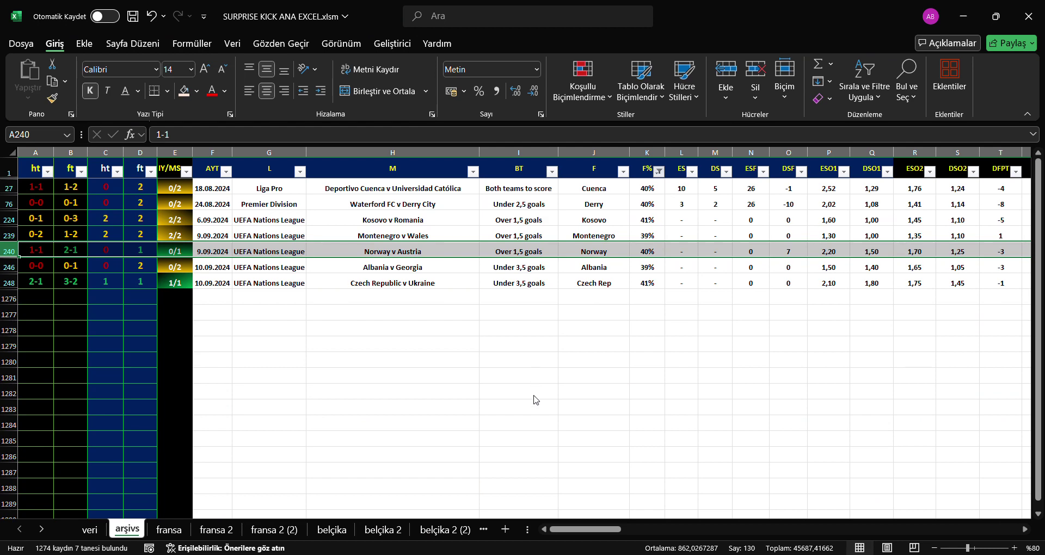
Narrow the list to three rows, then undo back to 13 DFPT-filtered matches.
{"action": "key", "text": "ctrl+z"}
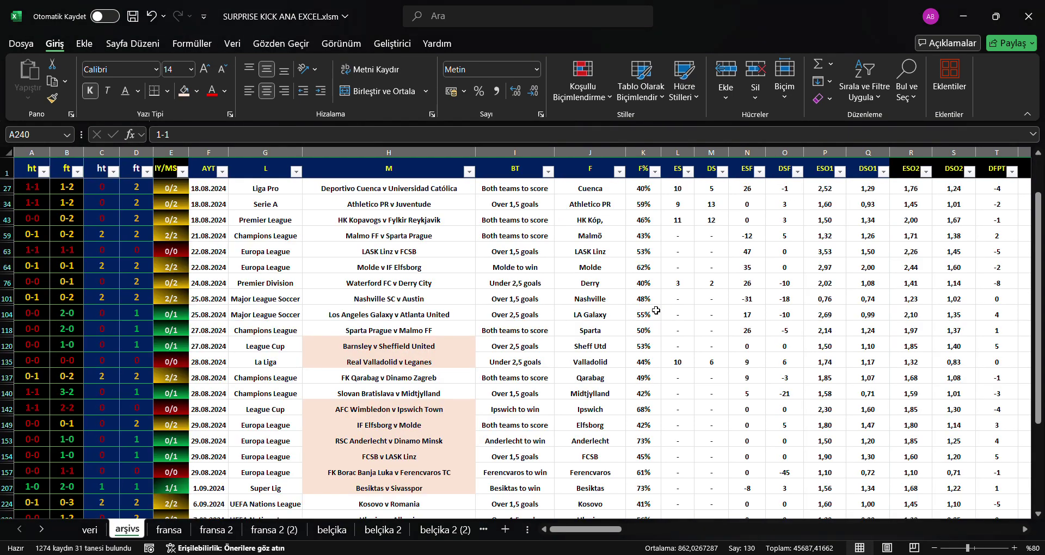
{"action": "scroll", "coordinate": [653, 303], "scroll_direction": "down", "scroll_amount": 5}
{"action": "left_click_drag", "start_coordinate": [587, 526], "coordinate": [636, 484]}
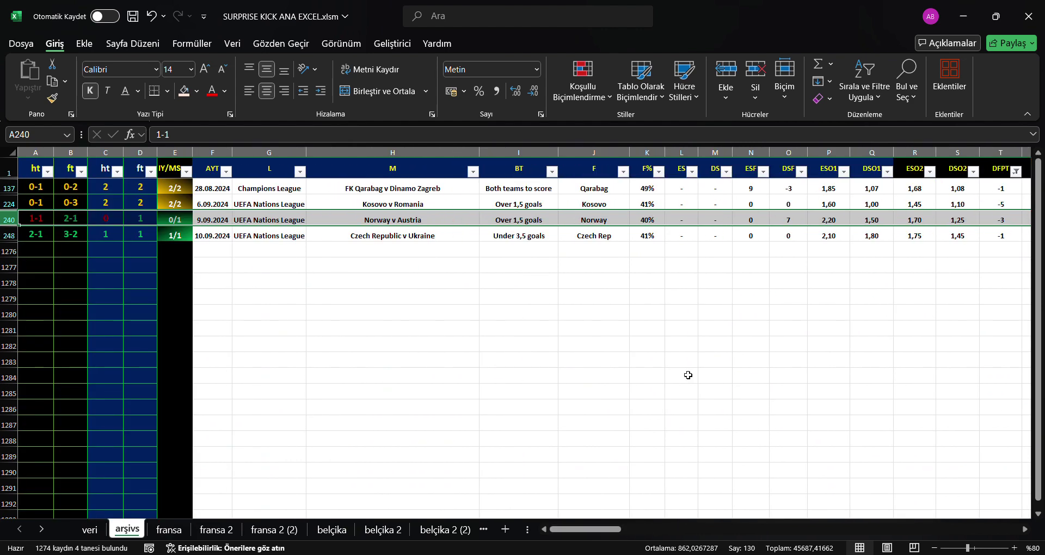
{"action": "key", "text": "ctrl+z"}
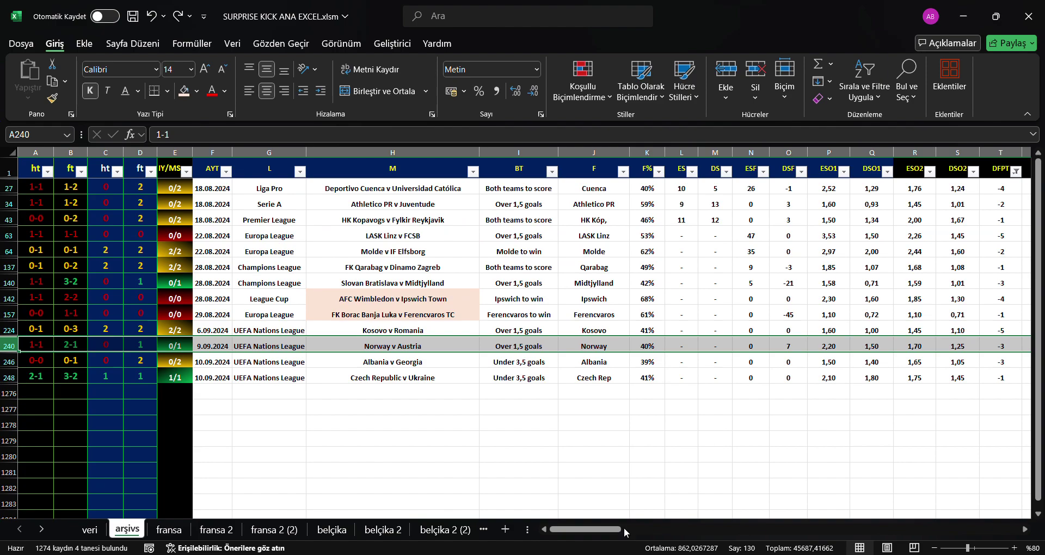
Undo the DFPT filter to show 31 of 1274 matches and select the DFİGA header cell.
{"action": "left_click", "coordinate": [627, 530]}
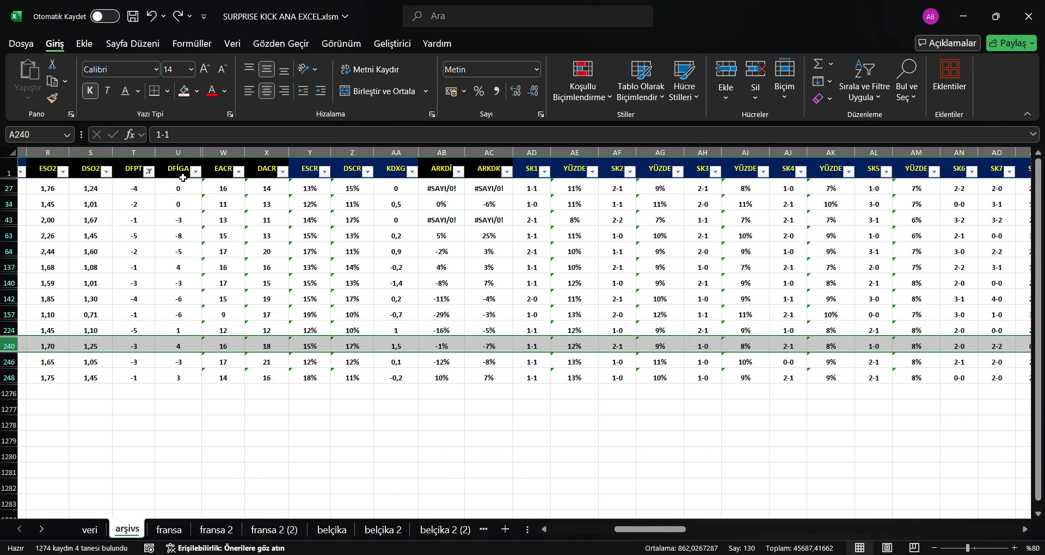
{"action": "key", "text": "ctrl+z"}
{"action": "scroll", "coordinate": [577, 341], "scroll_direction": "down", "scroll_amount": 2}
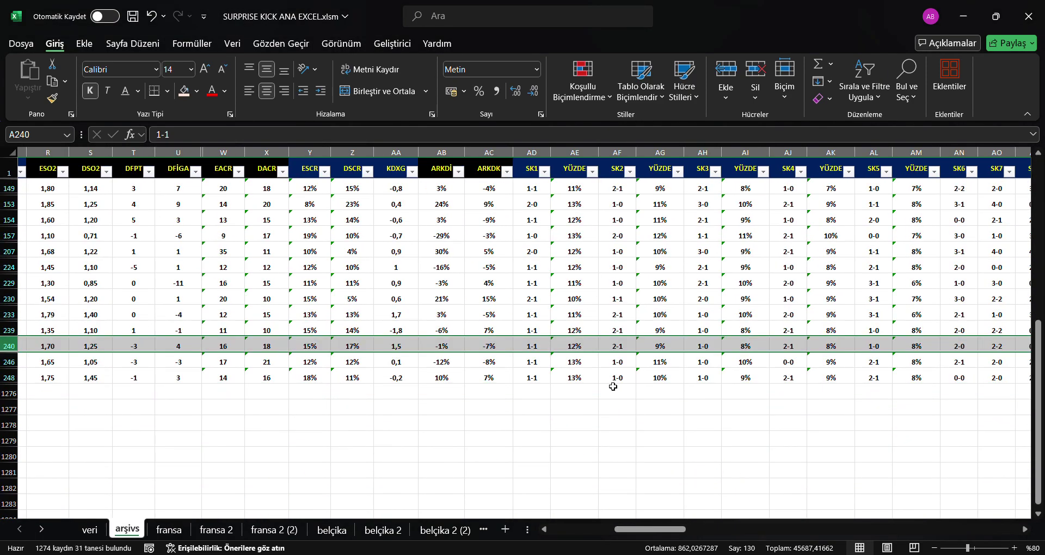
{"action": "left_click_drag", "start_coordinate": [639, 529], "coordinate": [706, 534]}
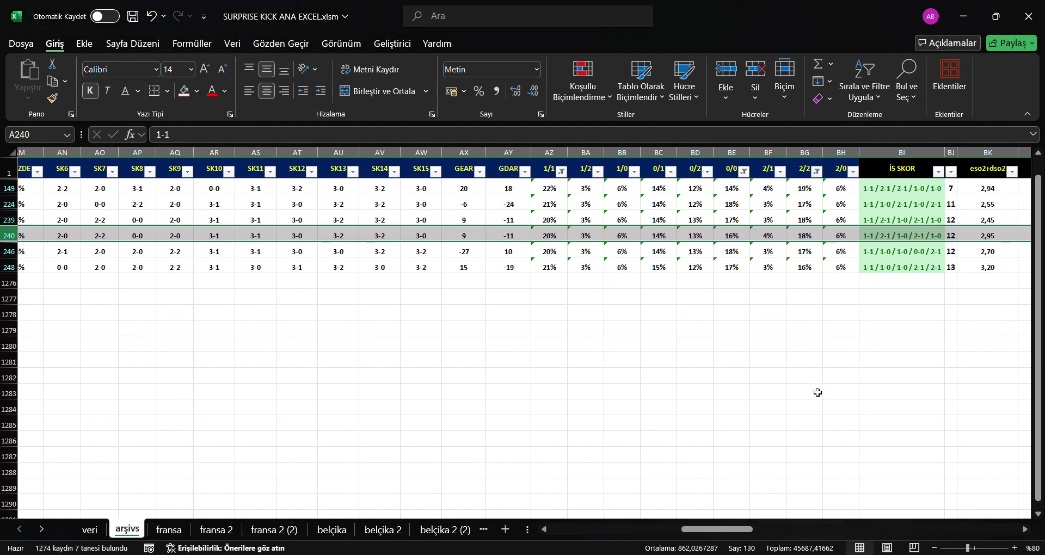
{"action": "left_click_drag", "start_coordinate": [718, 529], "coordinate": [371, 495]}
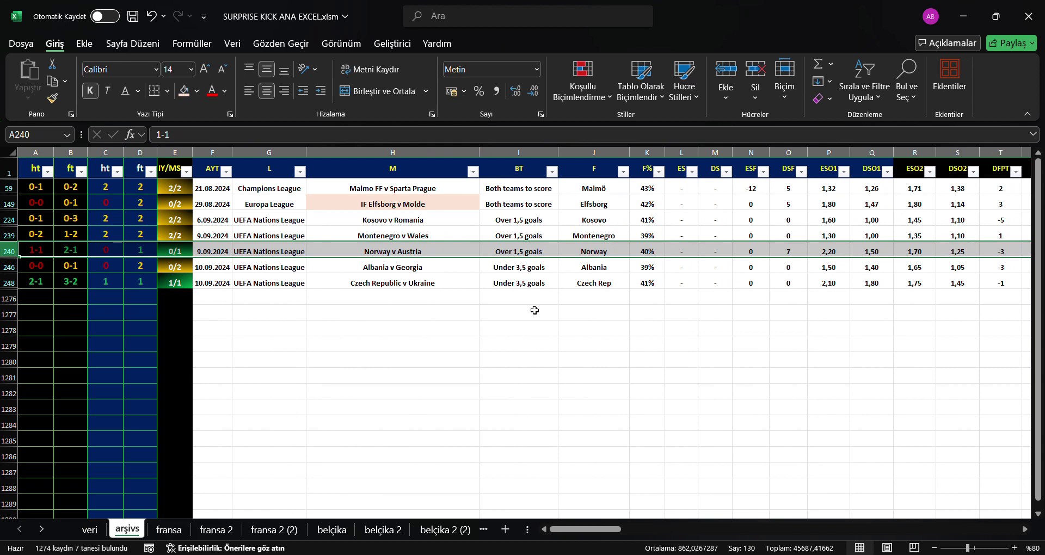
{"action": "mouse_move", "coordinate": [586, 529]}
{"action": "left_mouse_down"}
{"action": "mouse_move", "coordinate": [614, 540]}
{"action": "mouse_move", "coordinate": [743, 541]}
{"action": "mouse_move", "coordinate": [616, 540]}
{"action": "left_mouse_up"}
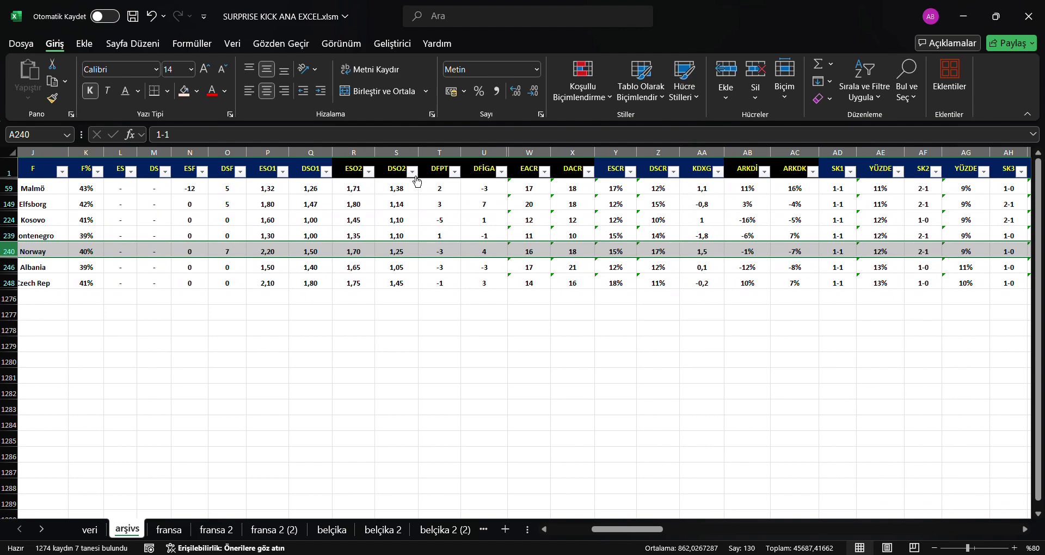
{"action": "mouse_move", "coordinate": [618, 529]}
{"action": "left_mouse_down"}
{"action": "mouse_move", "coordinate": [588, 532]}
{"action": "mouse_move", "coordinate": [619, 529]}
{"action": "left_mouse_up"}
{"action": "left_click", "coordinate": [493, 170]}
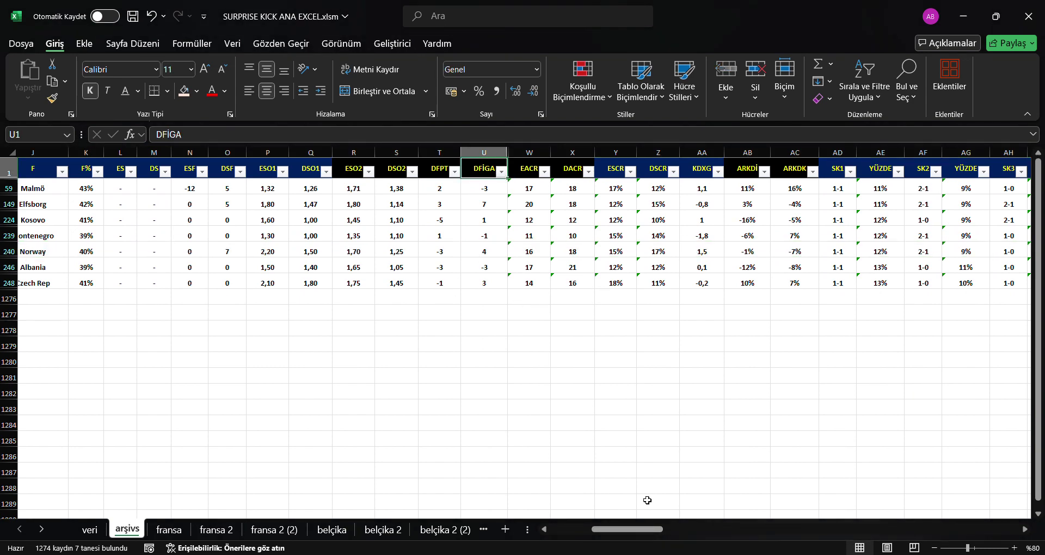
{"action": "left_click_drag", "start_coordinate": [633, 529], "coordinate": [720, 531]}
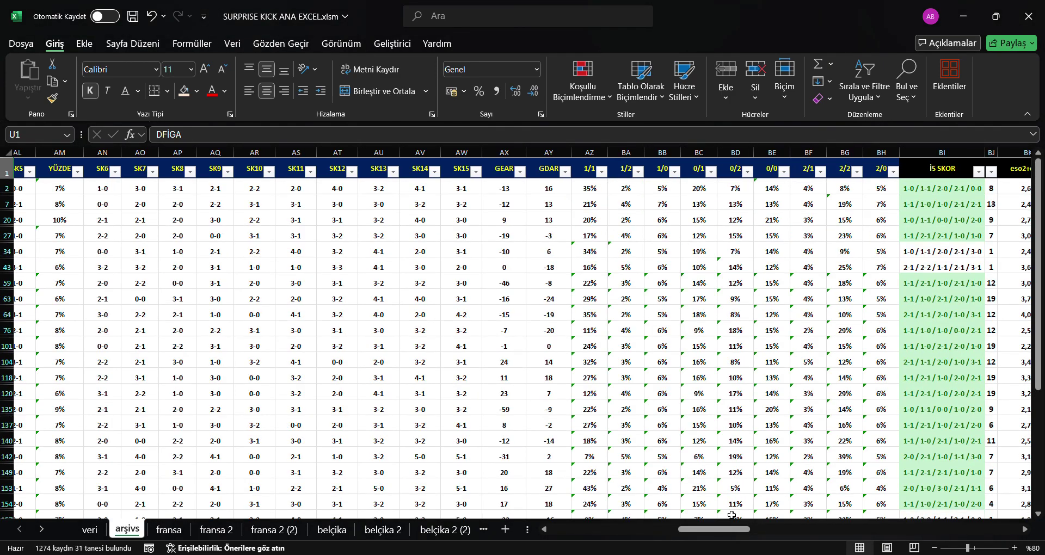
{"action": "scroll", "coordinate": [660, 473], "scroll_direction": "down", "scroll_amount": 5}
Select the Norway v Austria row (row 240).
{"action": "left_click_drag", "start_coordinate": [708, 530], "coordinate": [585, 531]}
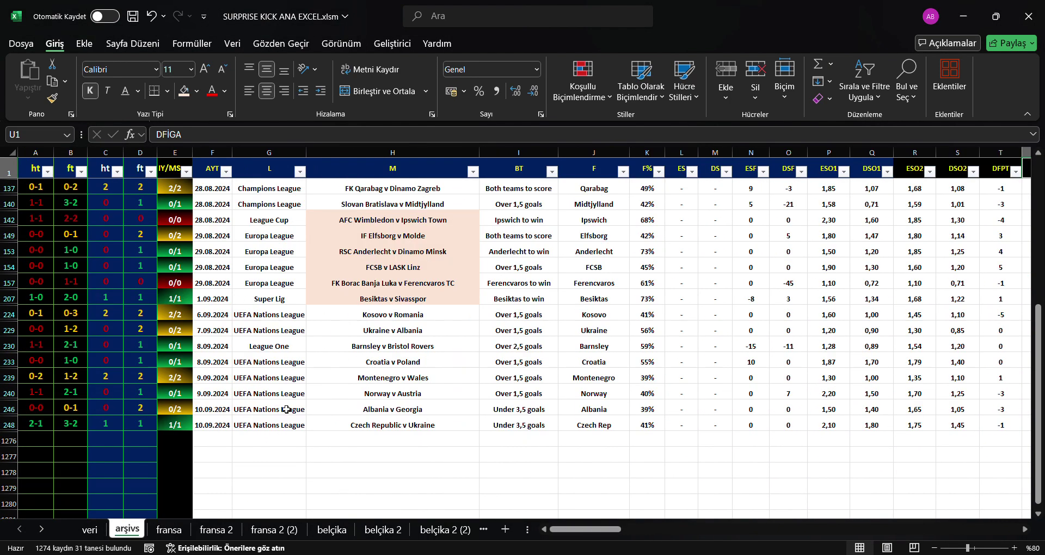
{"action": "left_click", "coordinate": [393, 396]}
{"action": "left_click", "coordinate": [9, 398]}
{"action": "scroll", "coordinate": [285, 375], "scroll_direction": "up", "scroll_amount": 3}
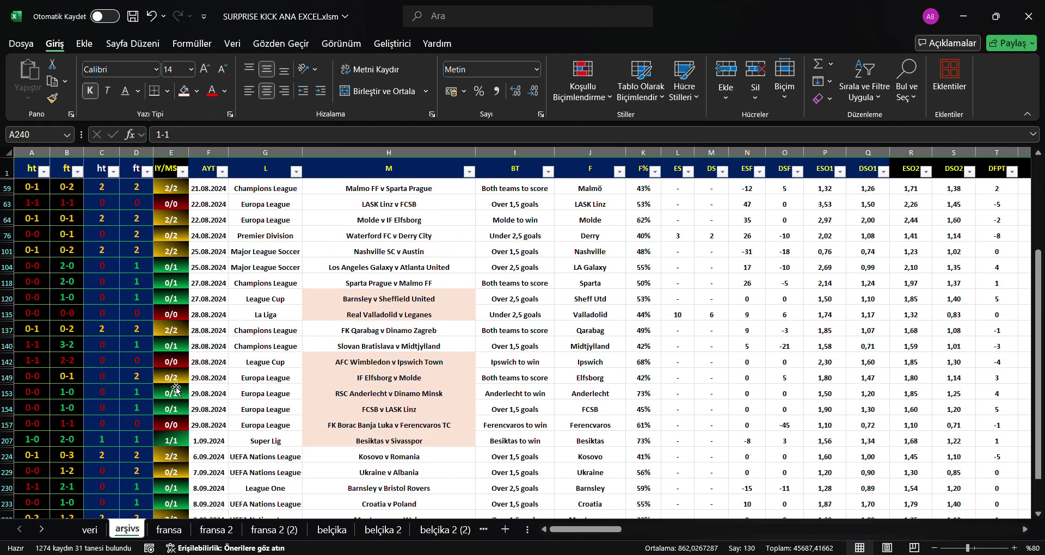
{"action": "scroll", "coordinate": [285, 375], "scroll_direction": "up", "scroll_amount": 3}
{"action": "scroll", "coordinate": [285, 374], "scroll_direction": "down", "scroll_amount": 2}
{"action": "scroll", "coordinate": [284, 375], "scroll_direction": "down", "scroll_amount": 3}
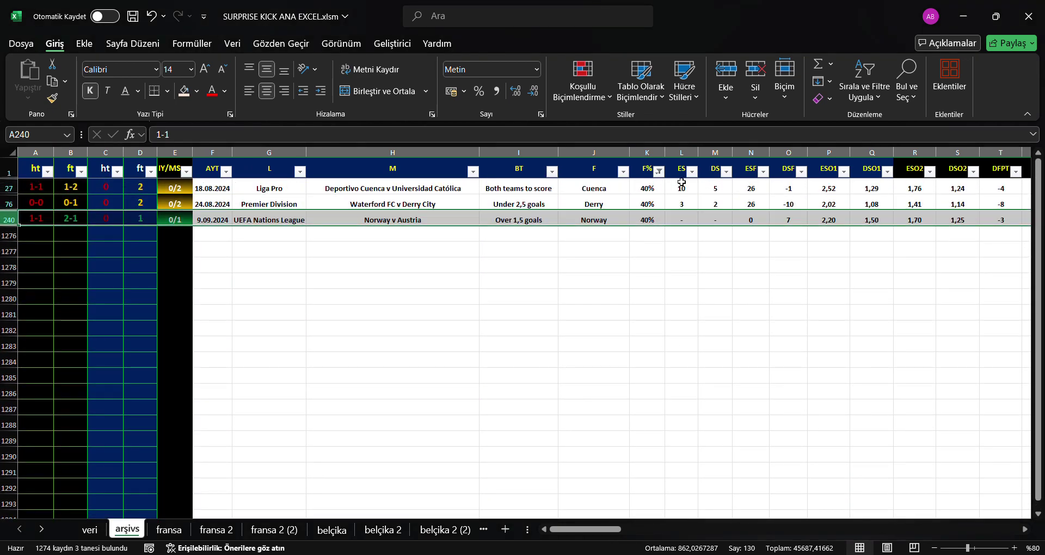
Undo the F% 40% filter, try Over 1,5 goals in BT, then revert to 31 matches.
{"action": "key", "text": "ctrl+z"}
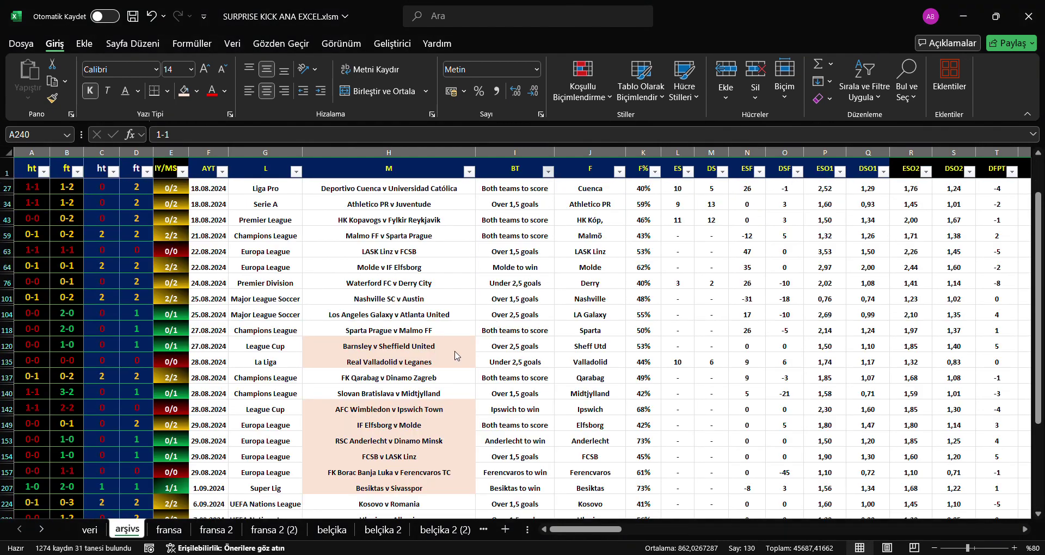
{"action": "double_click", "coordinate": [514, 456]}
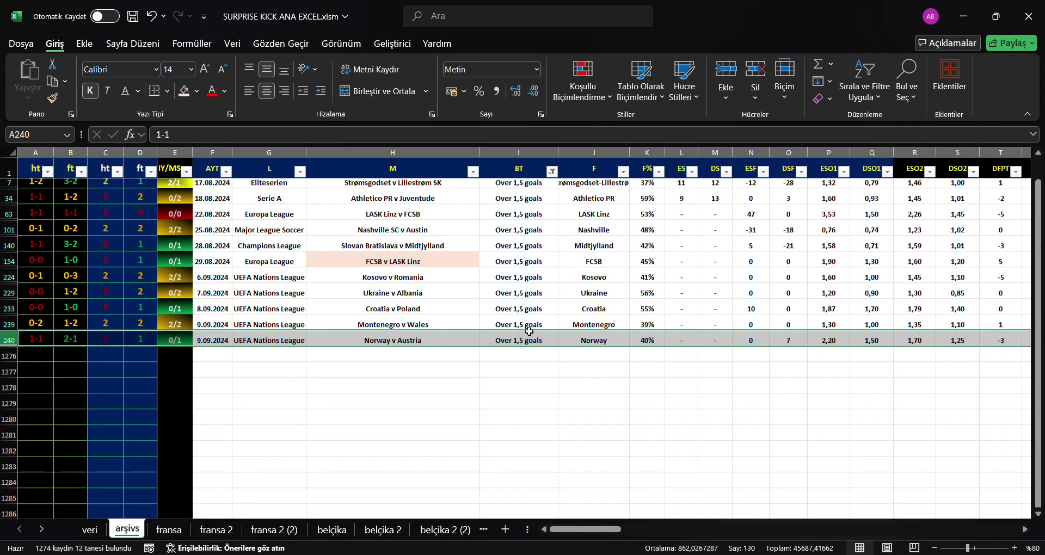
{"action": "scroll", "coordinate": [529, 331], "scroll_direction": "up", "scroll_amount": 1}
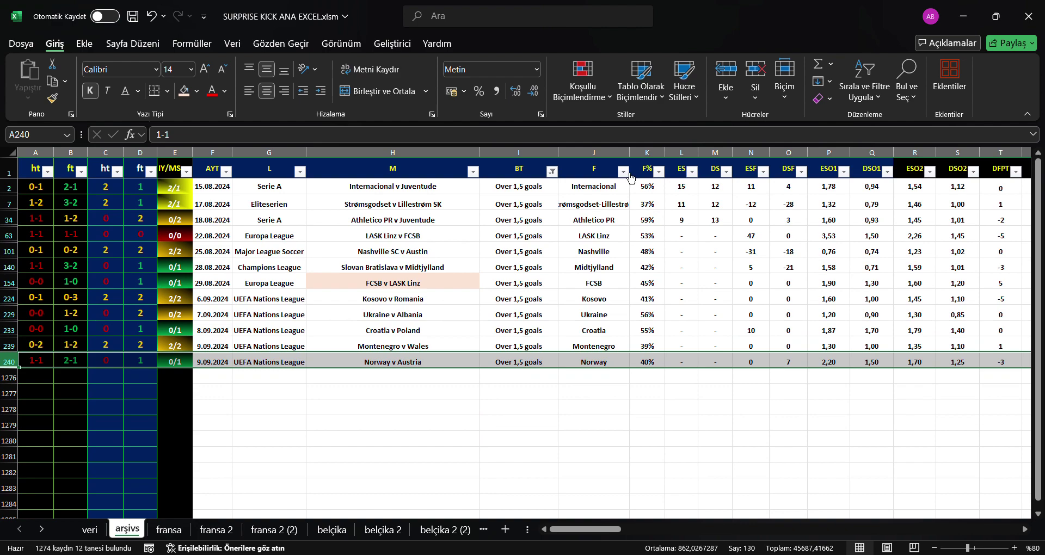
{"action": "key", "text": "ctrl+alt+l"}
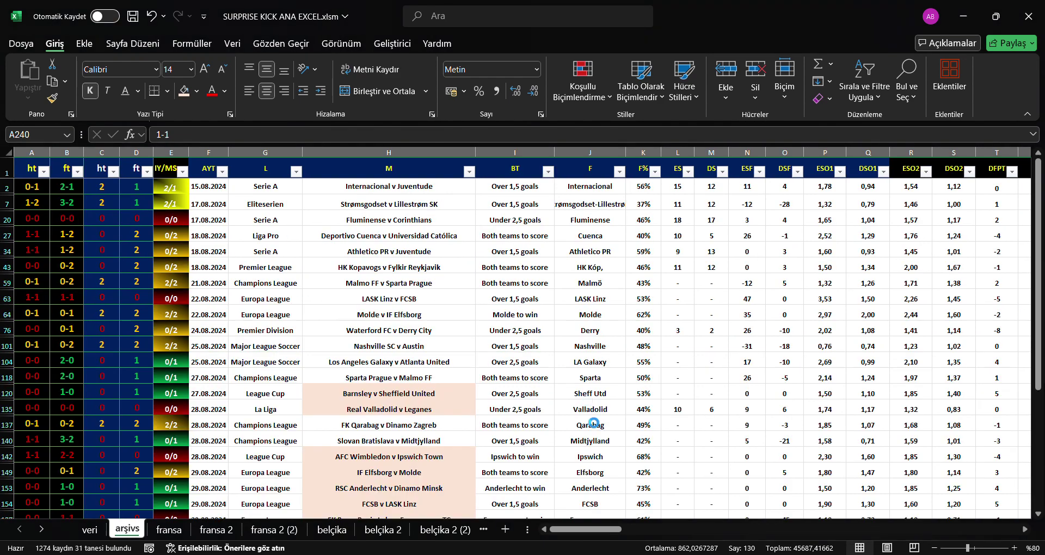
Undo the last DFPT filter step, leaving 12 of 1274 matches listed.
{"action": "scroll", "coordinate": [610, 445], "scroll_direction": "right", "scroll_amount": 3}
{"action": "scroll", "coordinate": [610, 445], "scroll_direction": "right", "scroll_amount": 2}
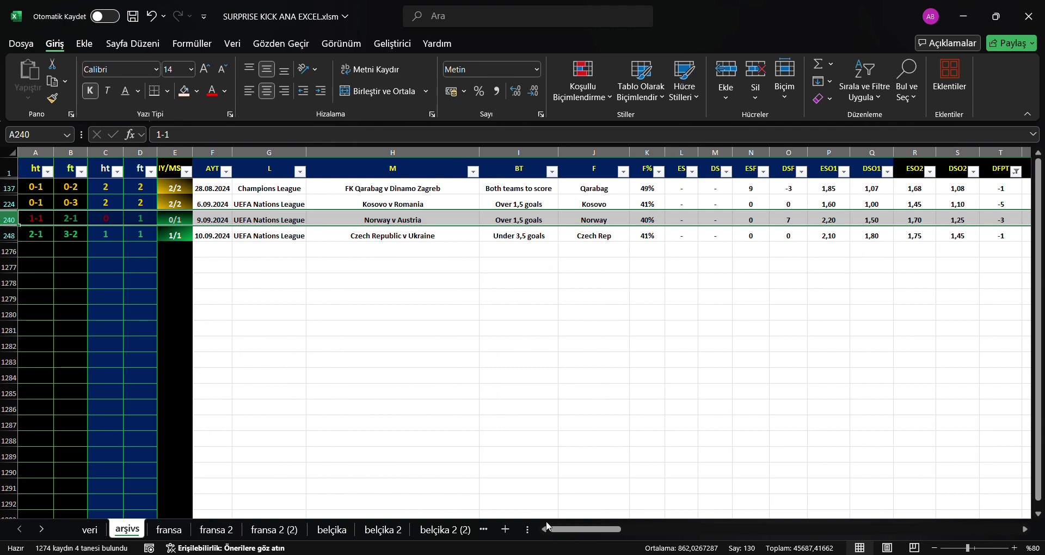
{"action": "key", "text": "ctrl+z"}
{"action": "scroll", "coordinate": [598, 529], "scroll_direction": "right", "scroll_amount": 5}
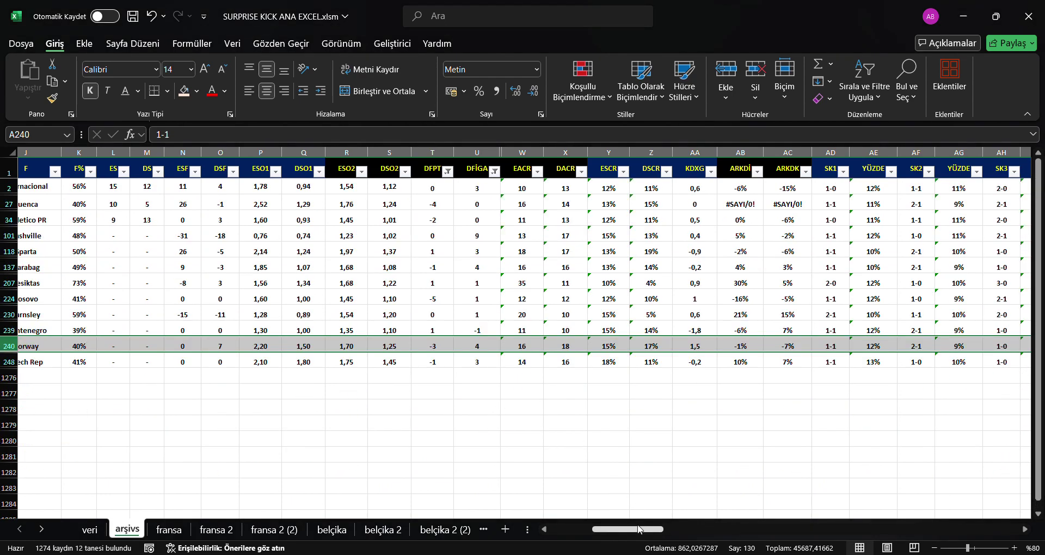
{"action": "left_click_drag", "start_coordinate": [626, 529], "coordinate": [375, 493]}
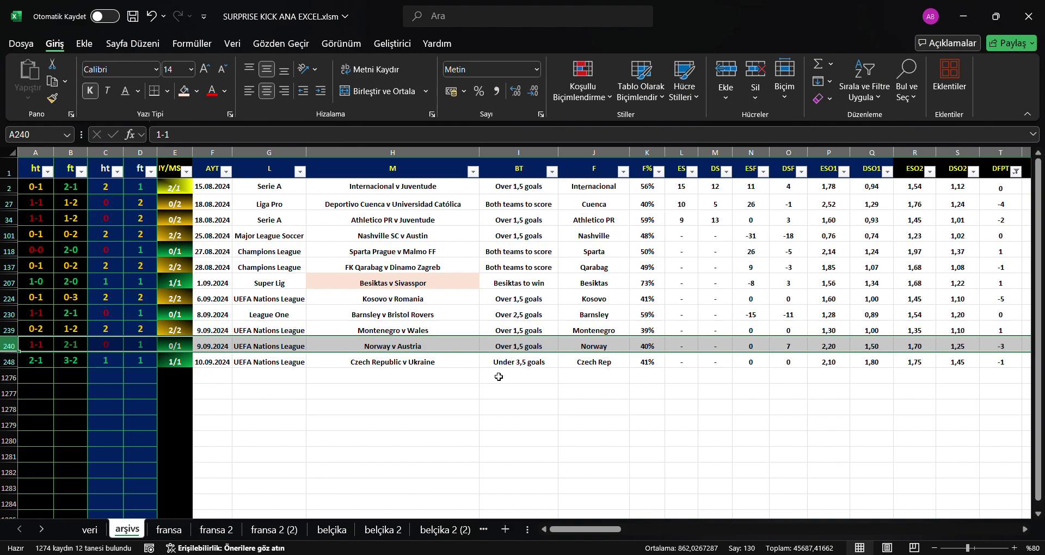
{"action": "mouse_move", "coordinate": [583, 529]}
{"action": "left_mouse_down"}
{"action": "mouse_move", "coordinate": [912, 517]}
{"action": "mouse_move", "coordinate": [893, 517]}
{"action": "left_mouse_up"}
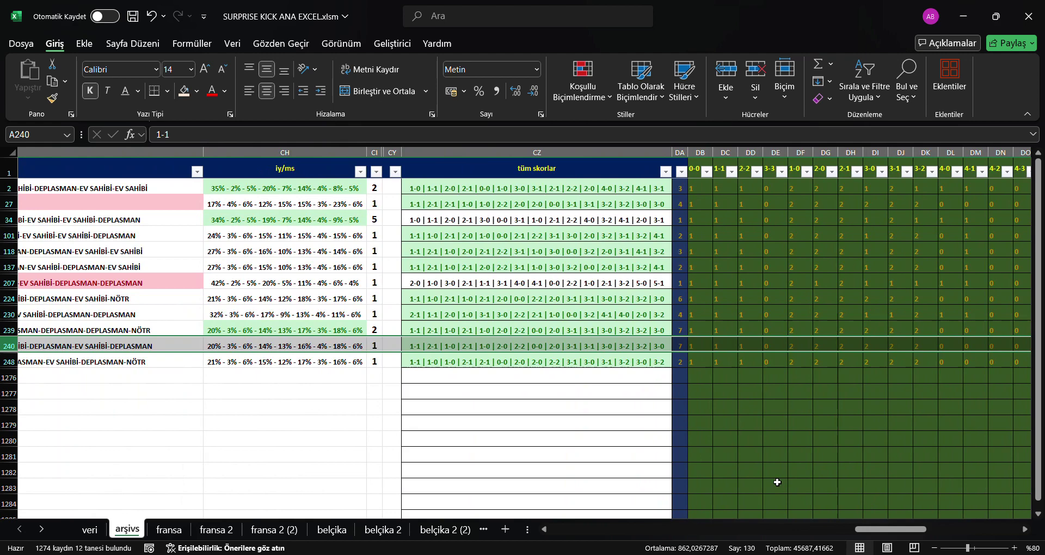
{"action": "left_click", "coordinate": [634, 346]}
{"action": "key", "text": "ctrl+c"}
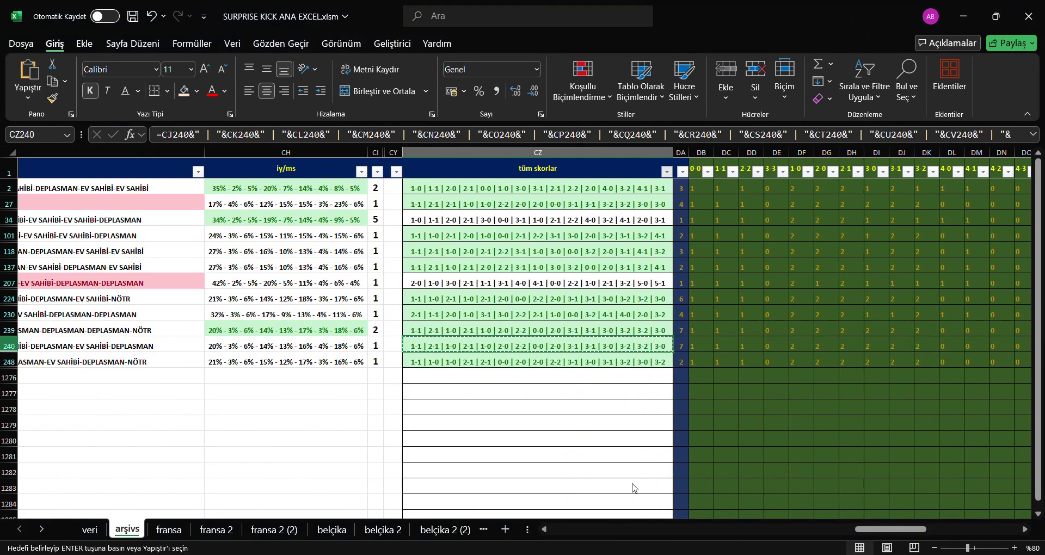
{"action": "left_click_drag", "start_coordinate": [862, 529], "coordinate": [554, 532]}
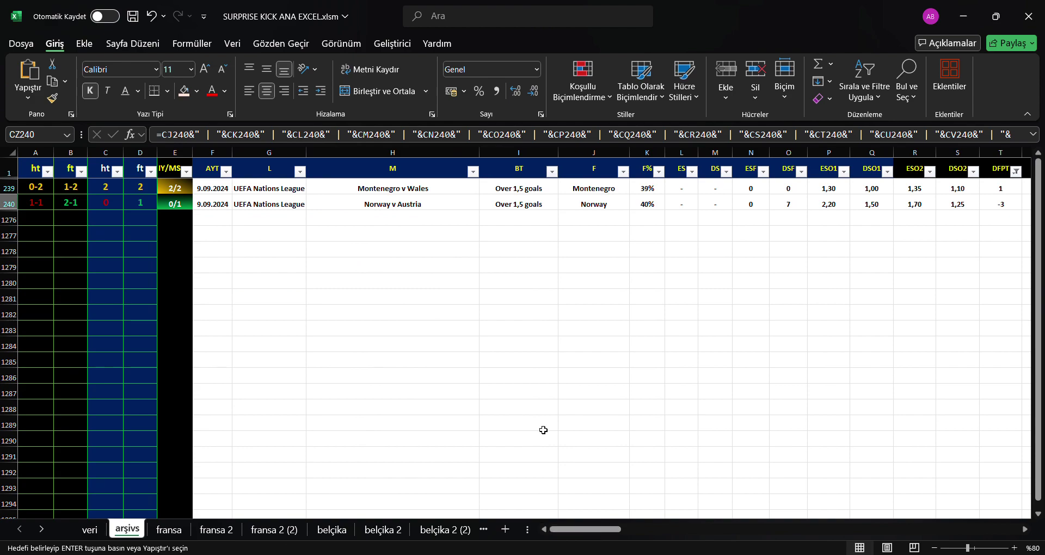
{"action": "key", "text": "ctrl+z"}
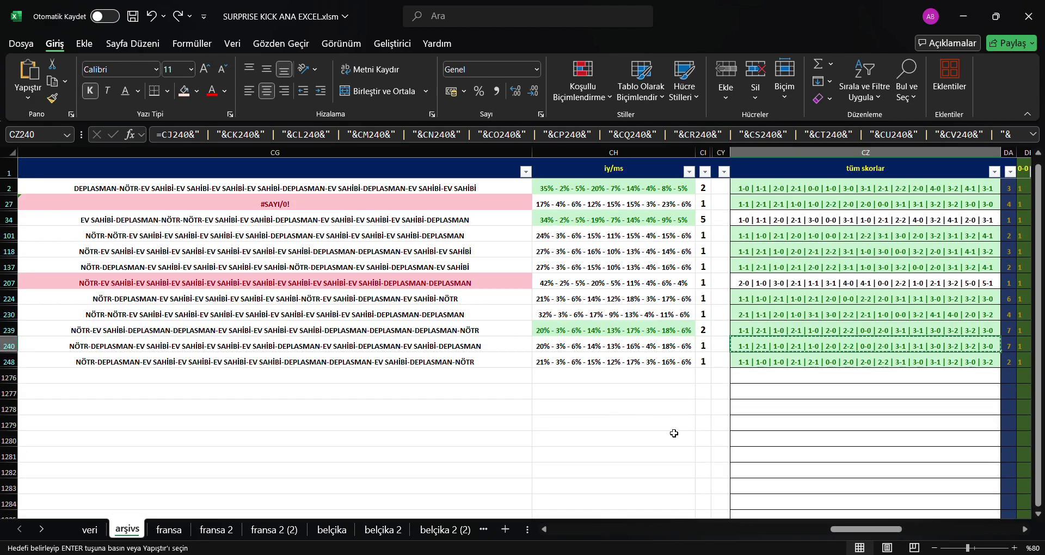
{"action": "key", "text": "Home"}
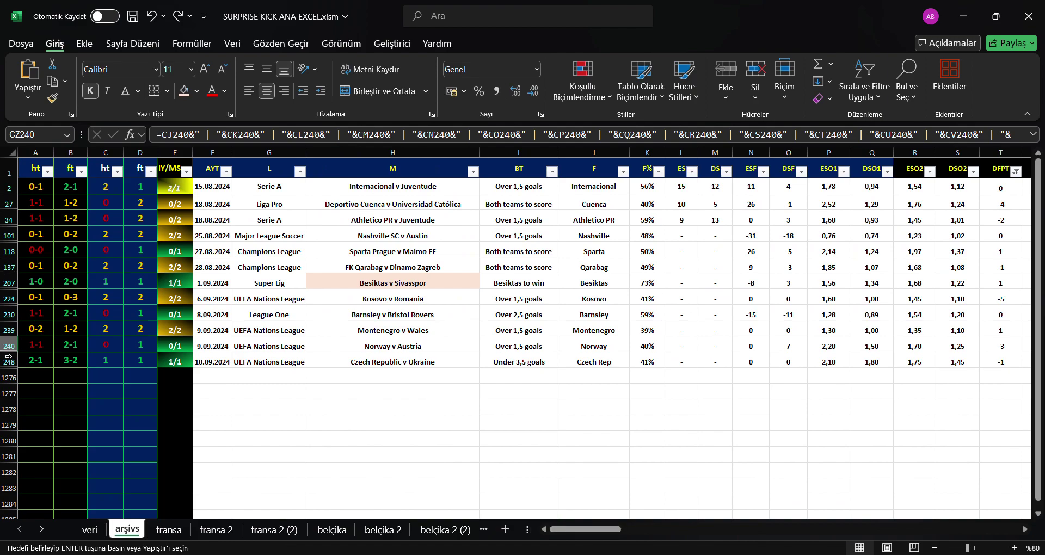
{"action": "key", "text": "shift+space"}
{"action": "left_click_drag", "start_coordinate": [589, 529], "coordinate": [945, 542]}
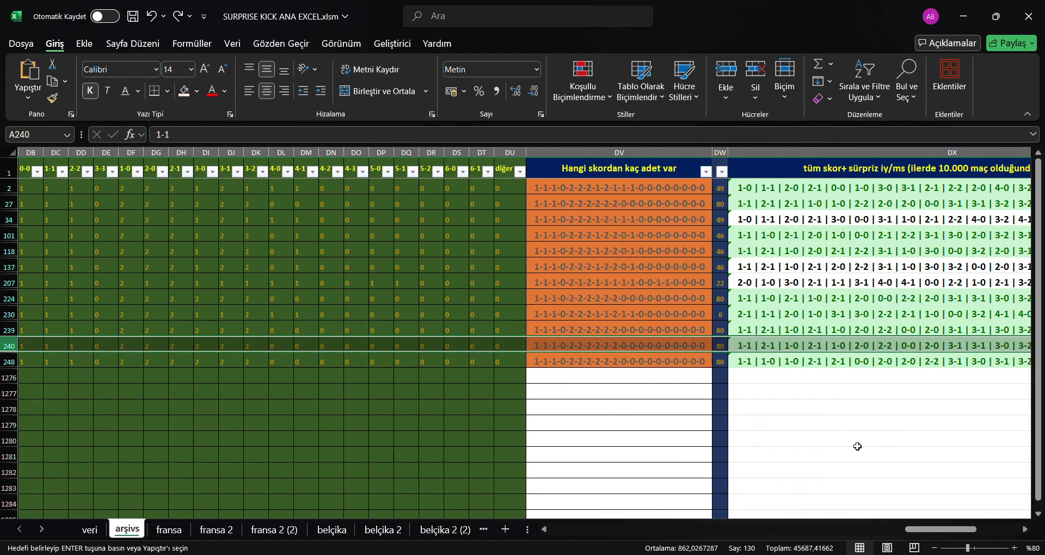
{"action": "left_click", "coordinate": [688, 349]}
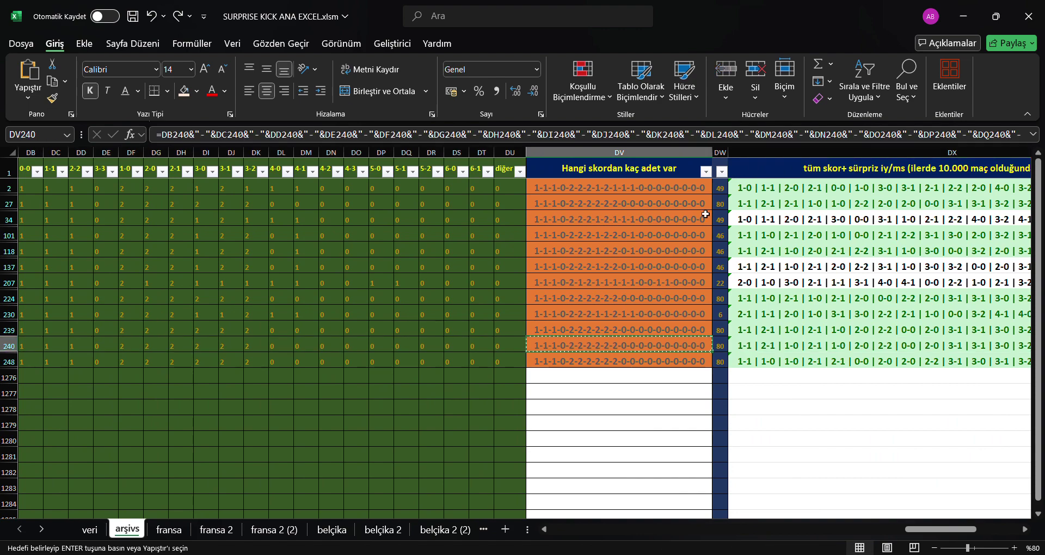
{"action": "key", "text": "ctrl+c"}
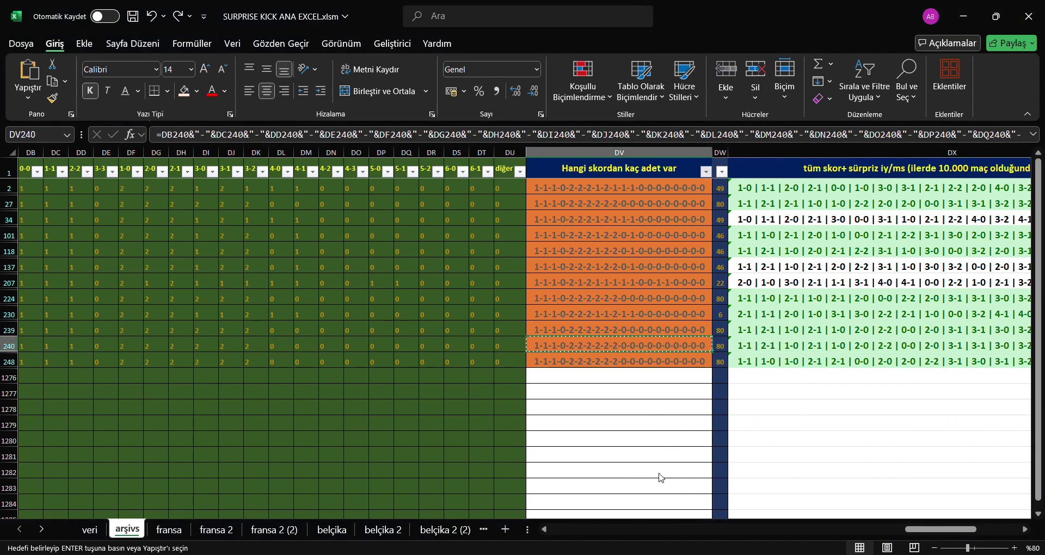
{"action": "key", "text": "ctrl+shift+f"}
{"action": "left_click_drag", "start_coordinate": [919, 530], "coordinate": [414, 517]}
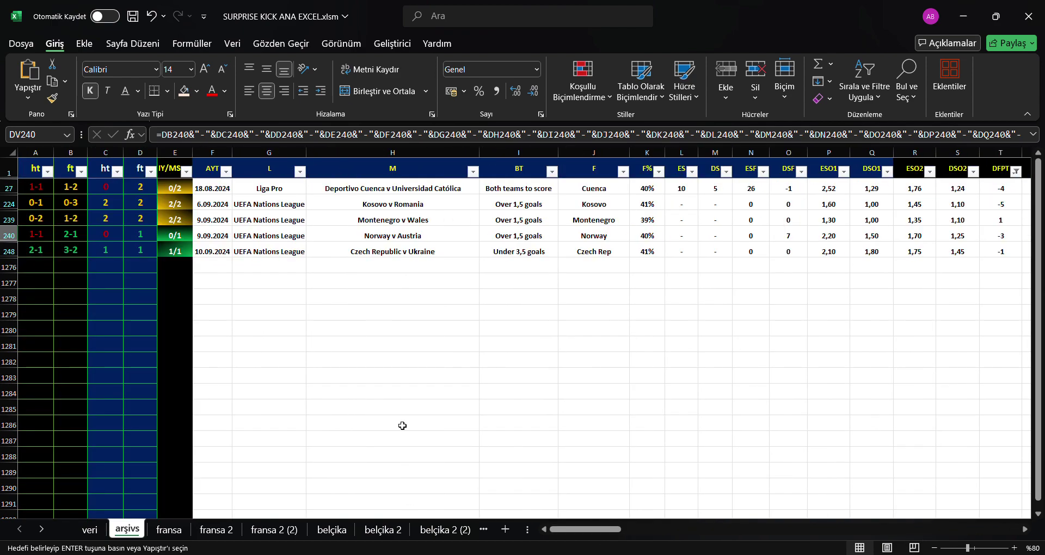
{"action": "key", "text": "ctrl+z"}
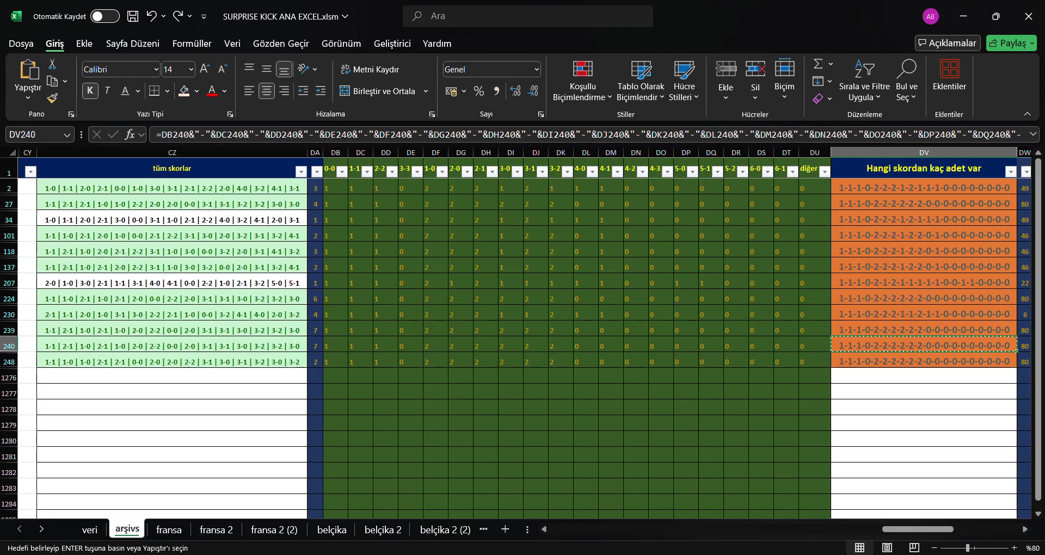
{"action": "left_click_drag", "start_coordinate": [937, 532], "coordinate": [604, 530]}
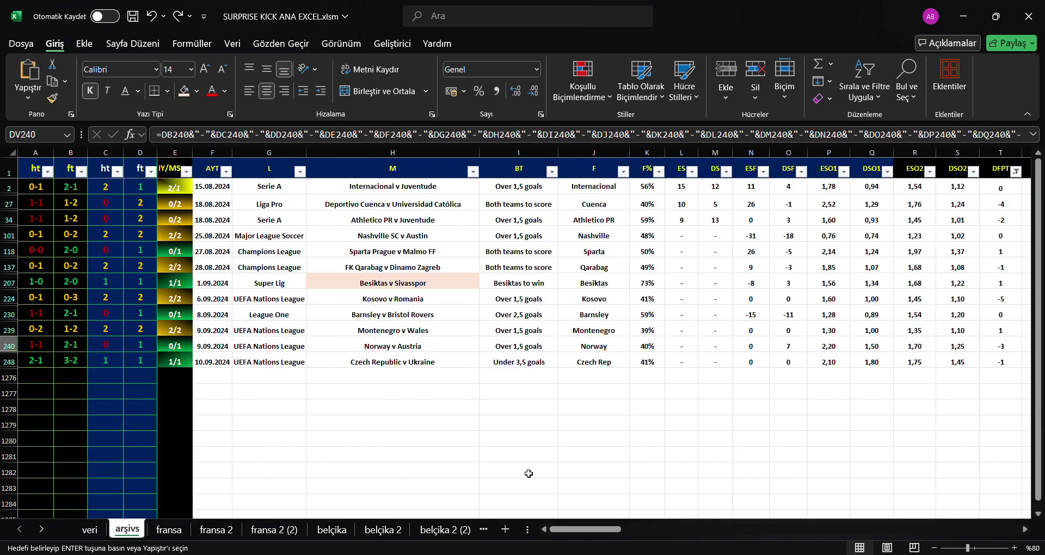
{"action": "left_click", "coordinate": [541, 441]}
{"action": "type", "text": "\""}
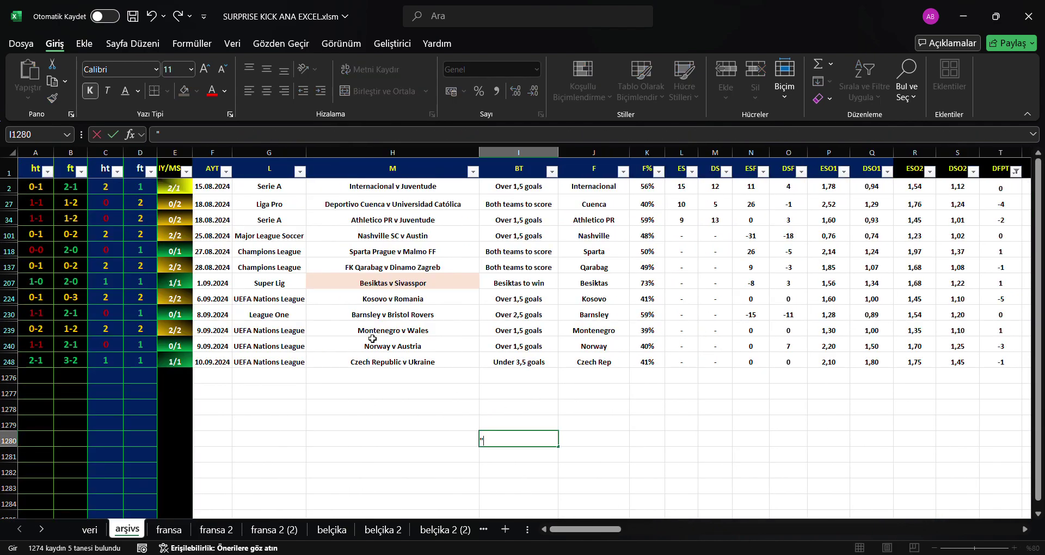